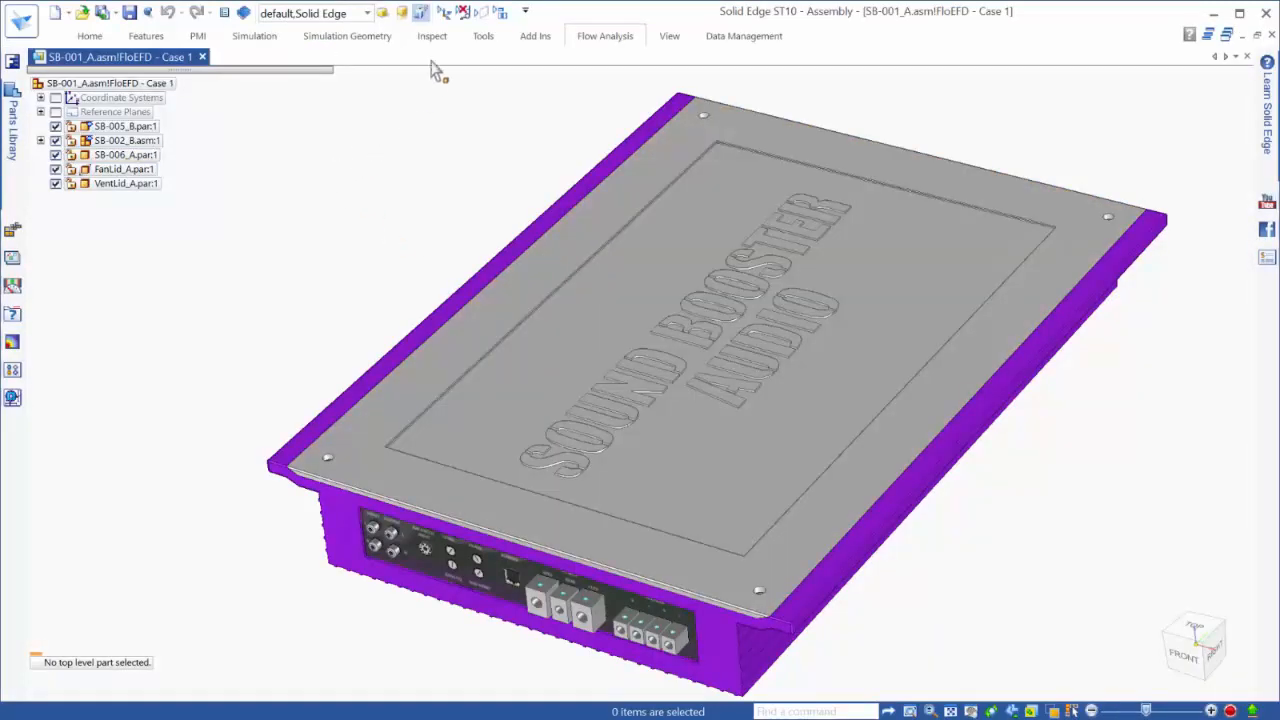
Step: Keep the FloEFD analysis tree and flow analysis commands displayed, and hide the top cover SB-006_A.par to expose the electronics
click(424, 14)
scroll(286, 544, down, 1)
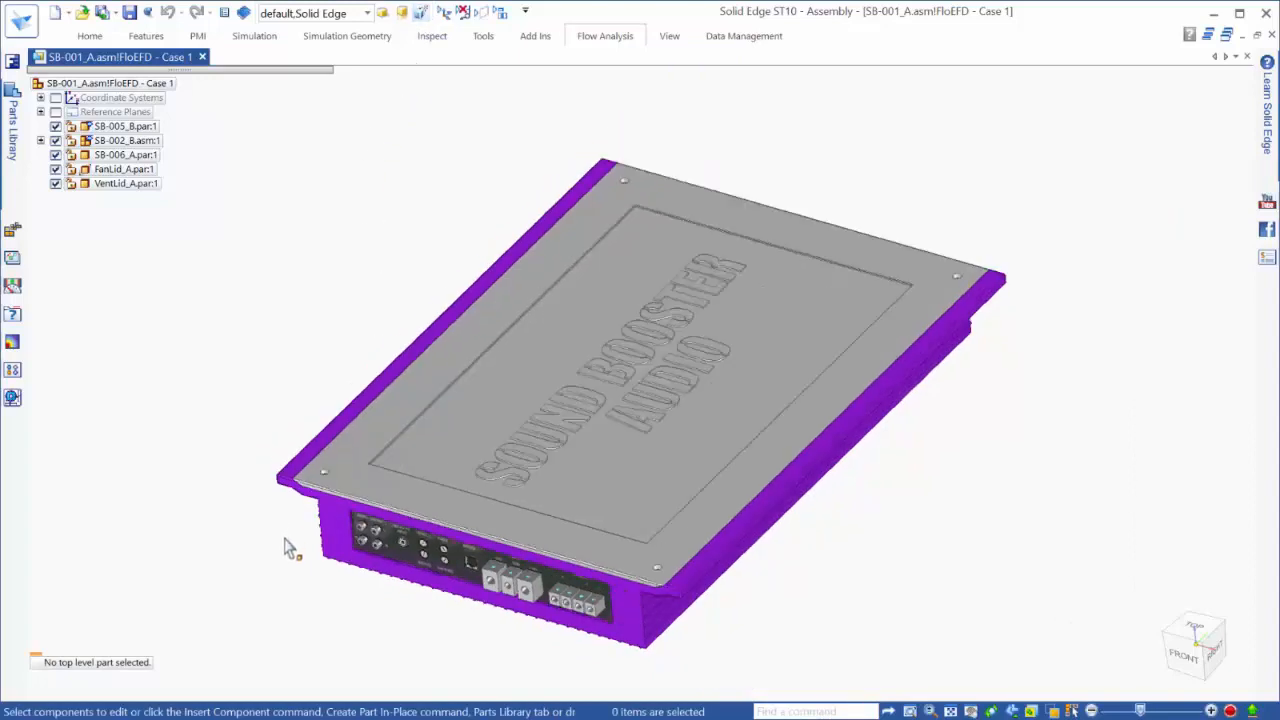
click(12, 62)
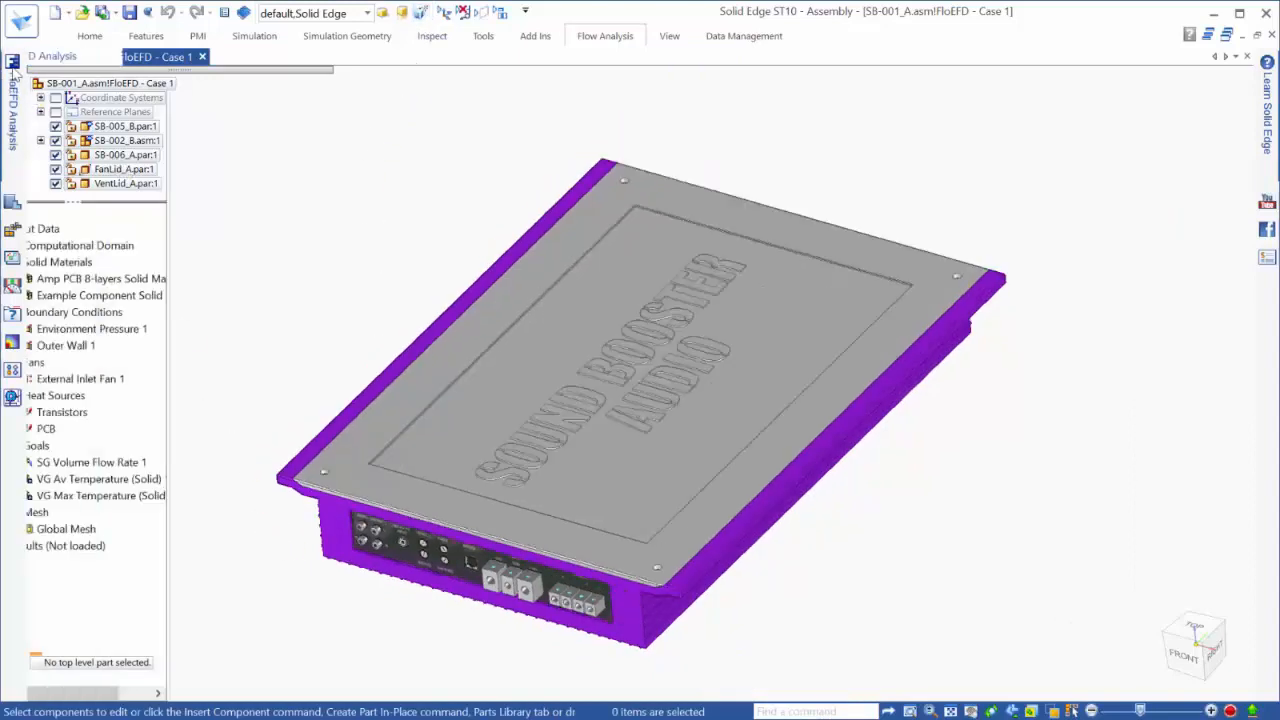
click(188, 55)
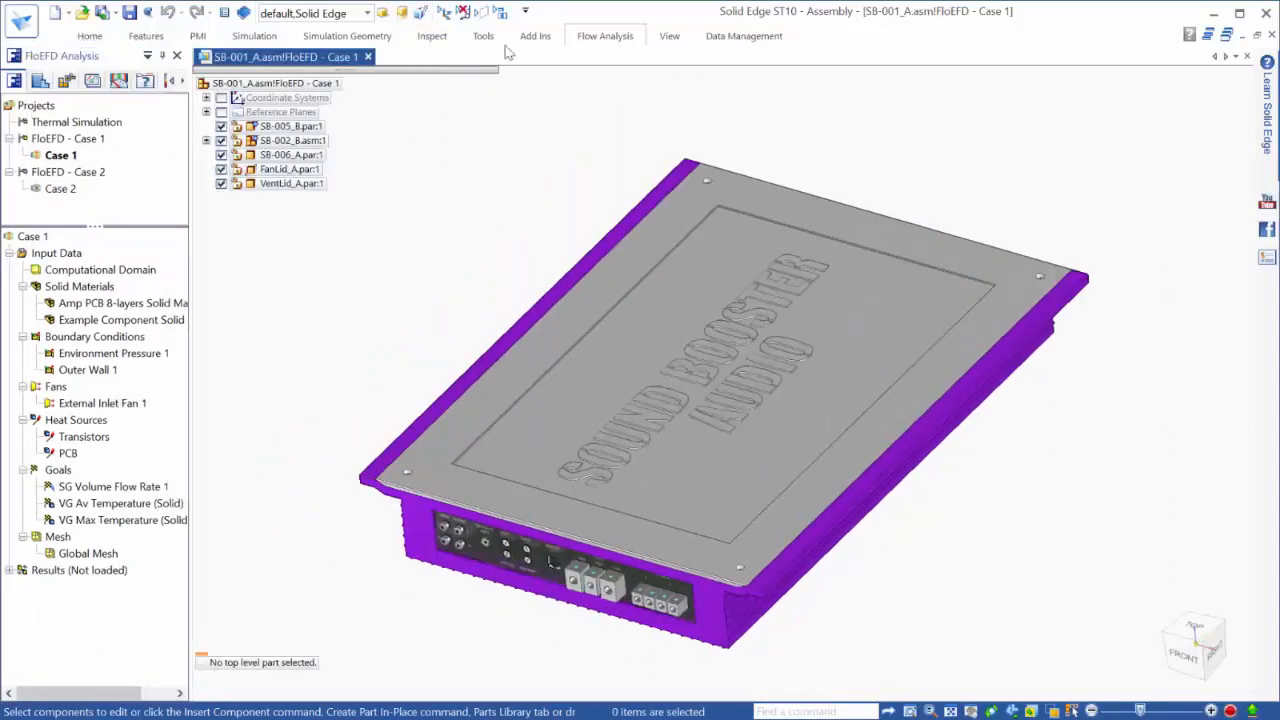
click(605, 37)
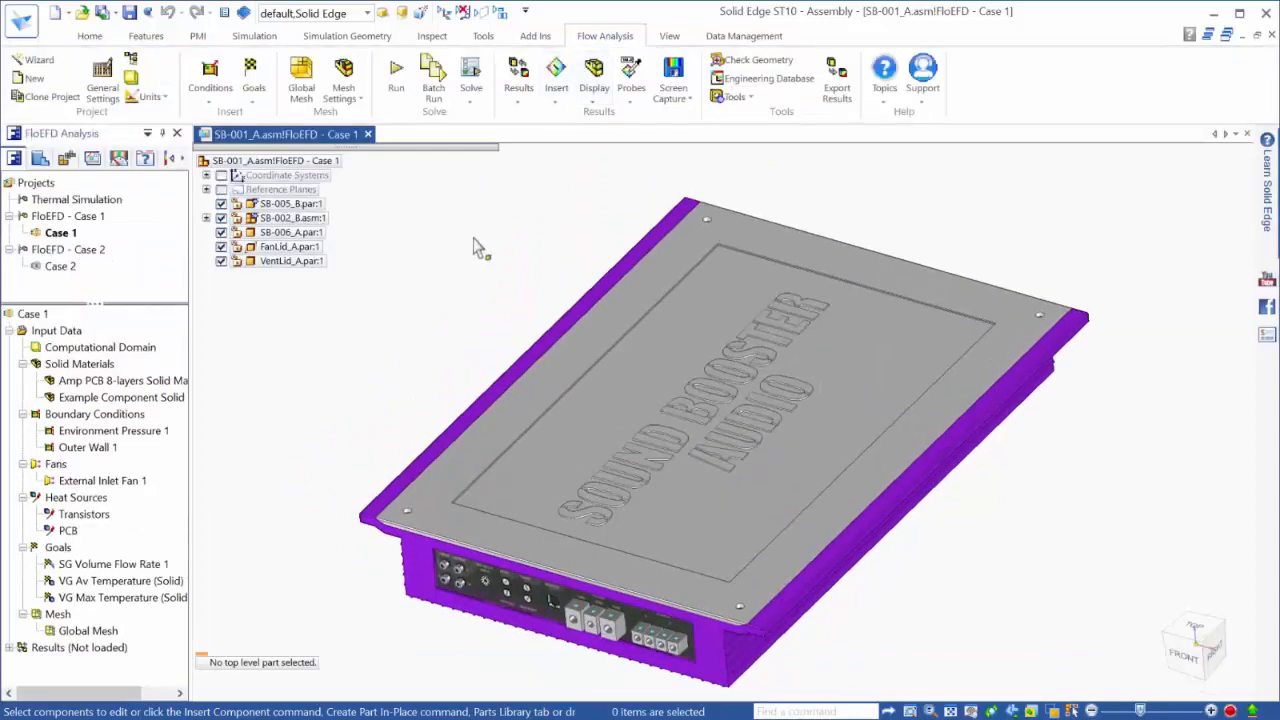
click(221, 232)
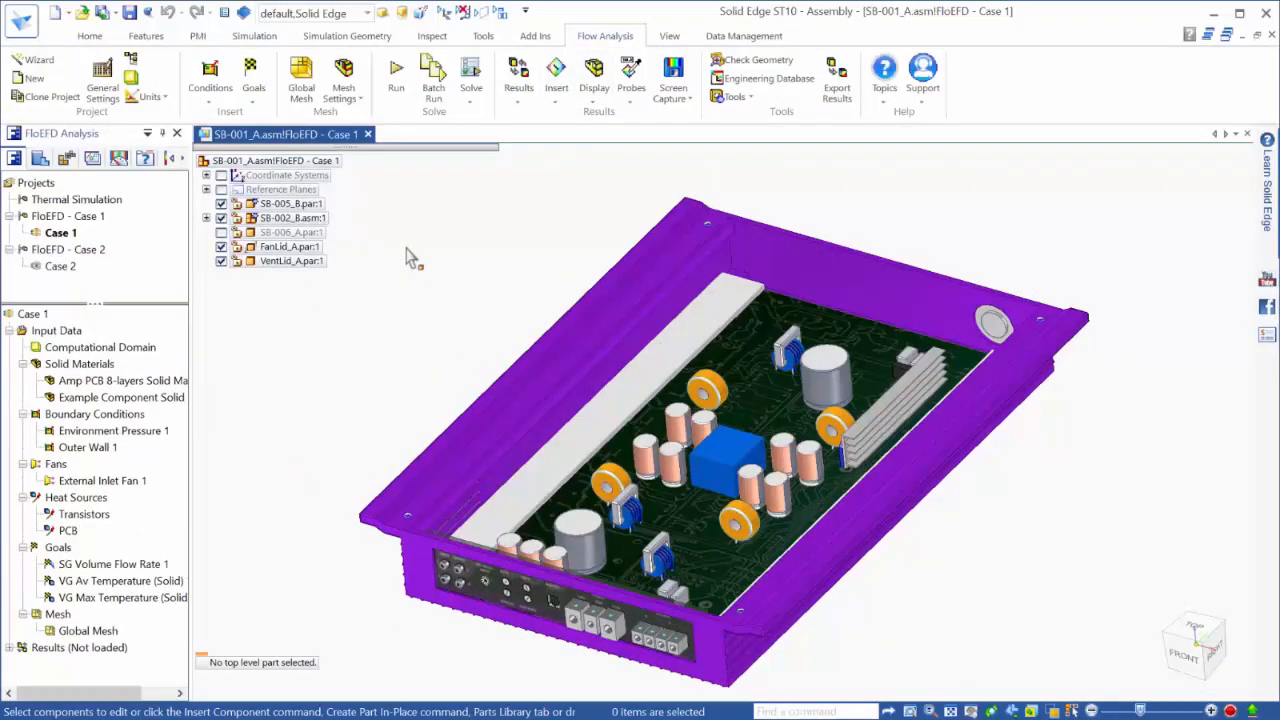
middle_drag(461, 256, 778, 360)
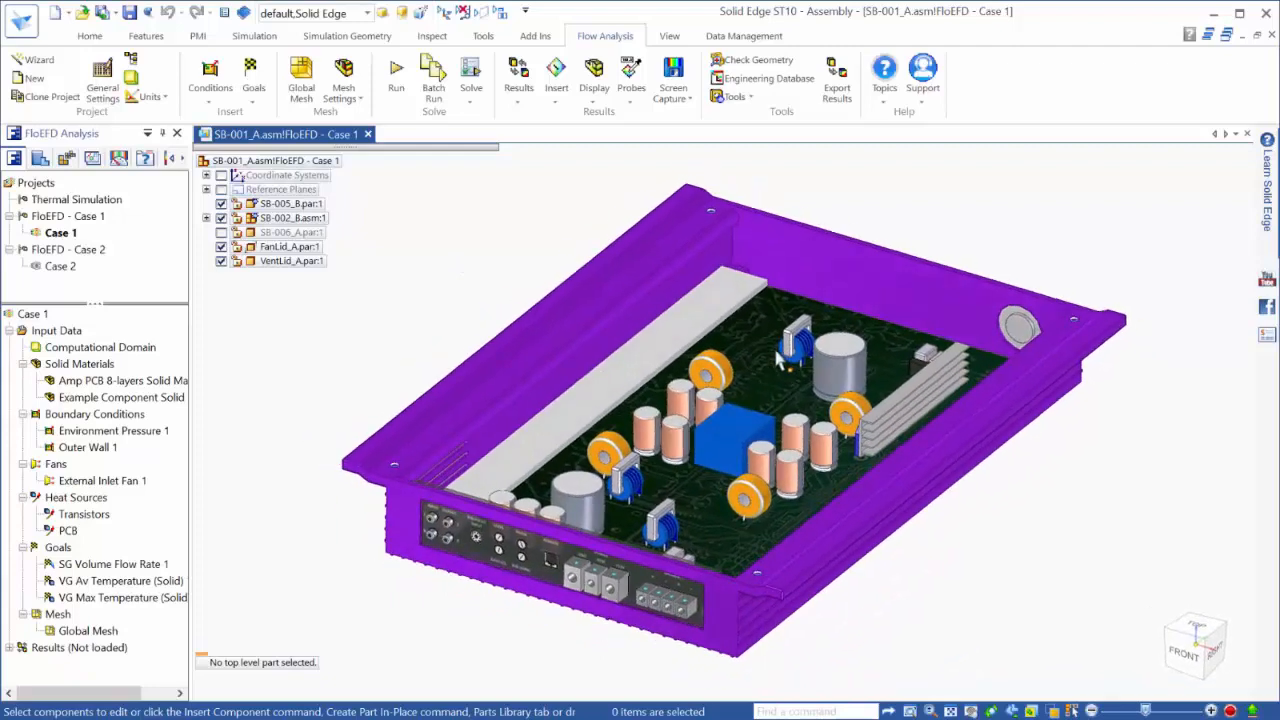
Step: Start a new flow project with the wizard, named "Flow study through enclosure", using the Electronics 1 unit system
click(37, 58)
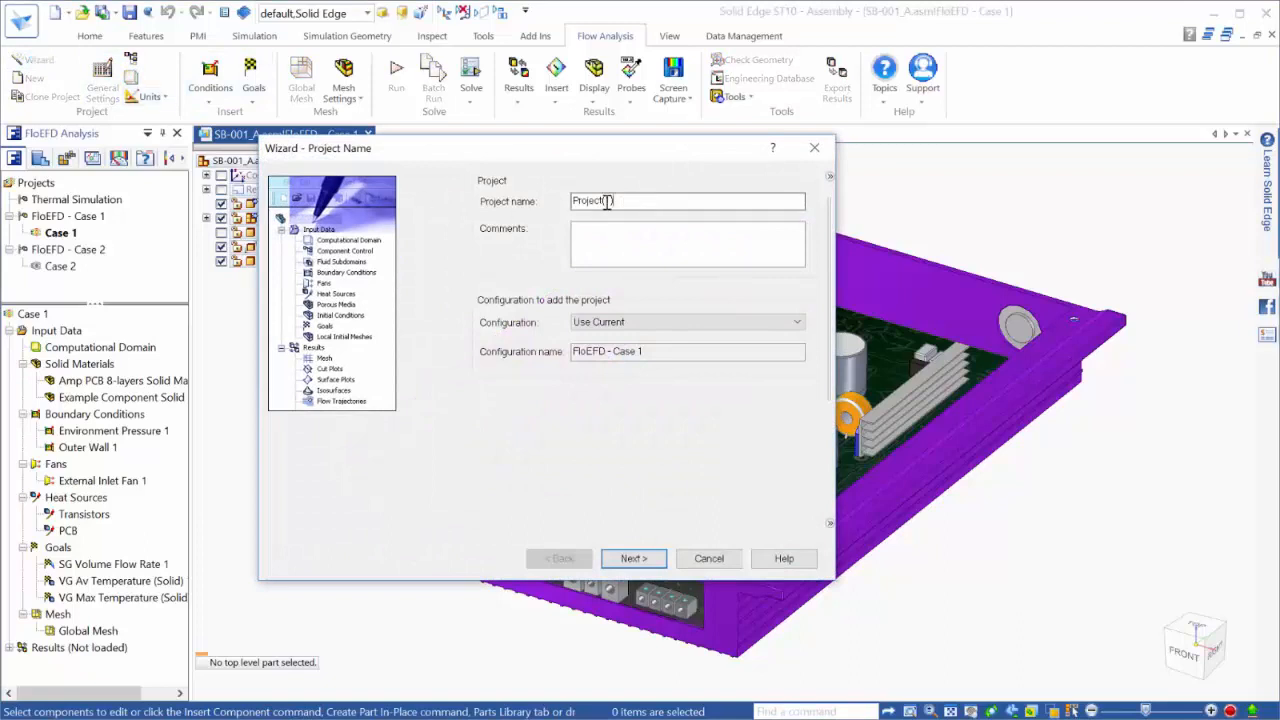
drag(610, 200, 522, 200)
text(Flow study through enclosure)
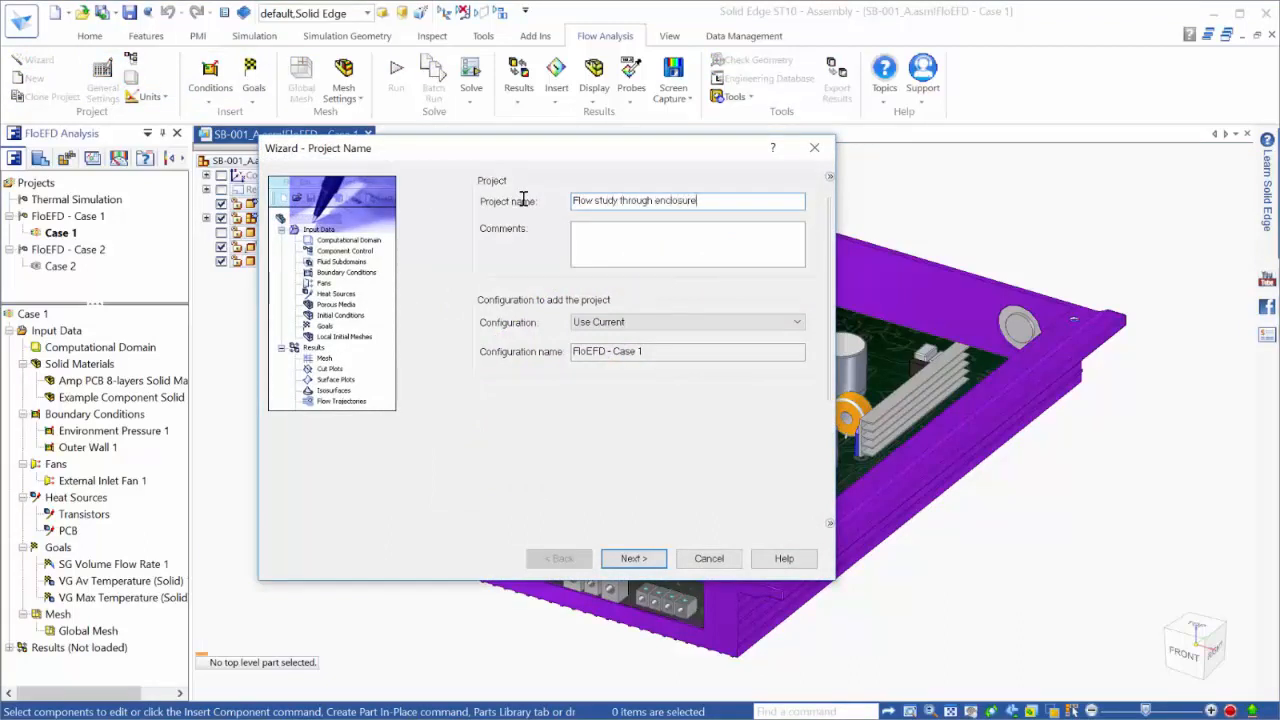
click(652, 560)
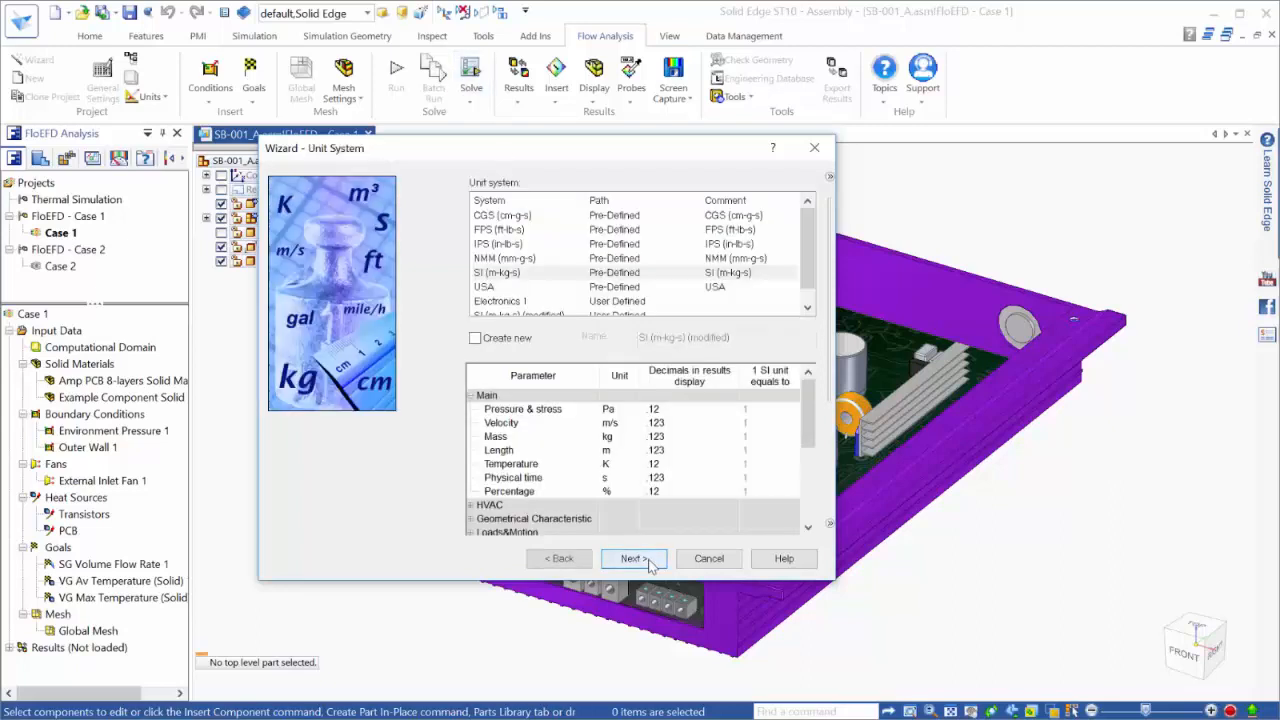
click(605, 301)
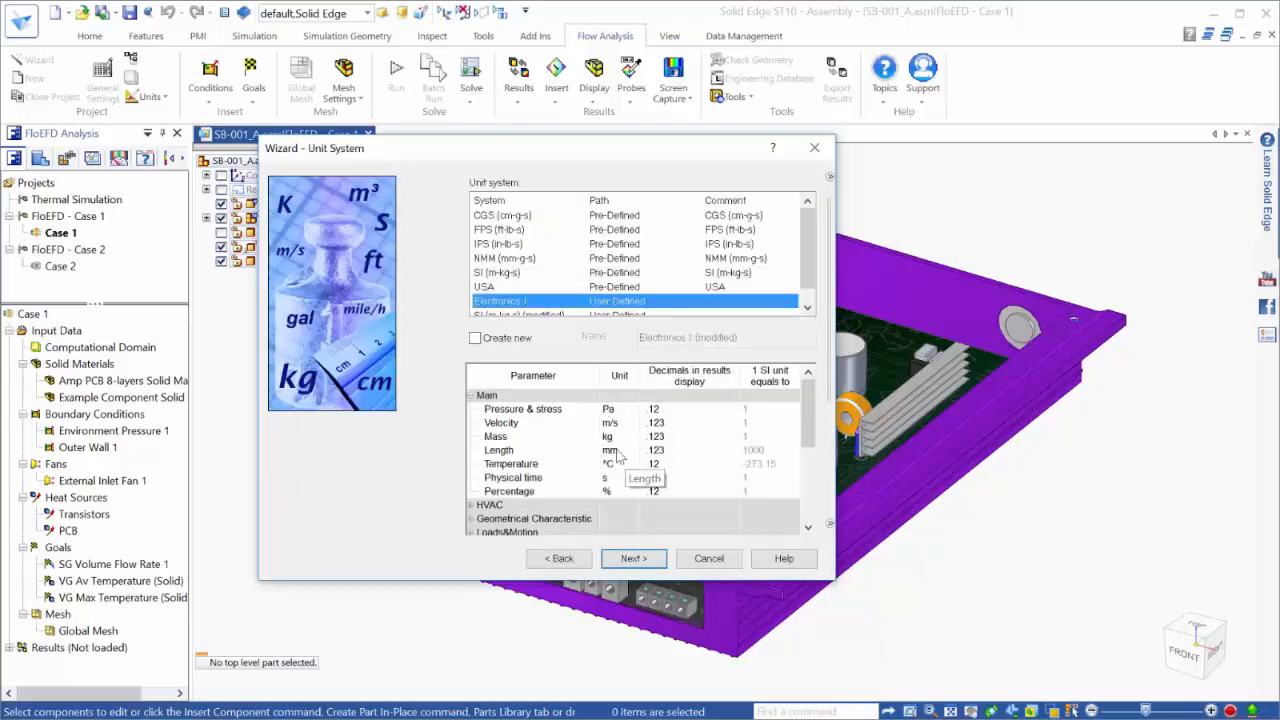
click(627, 563)
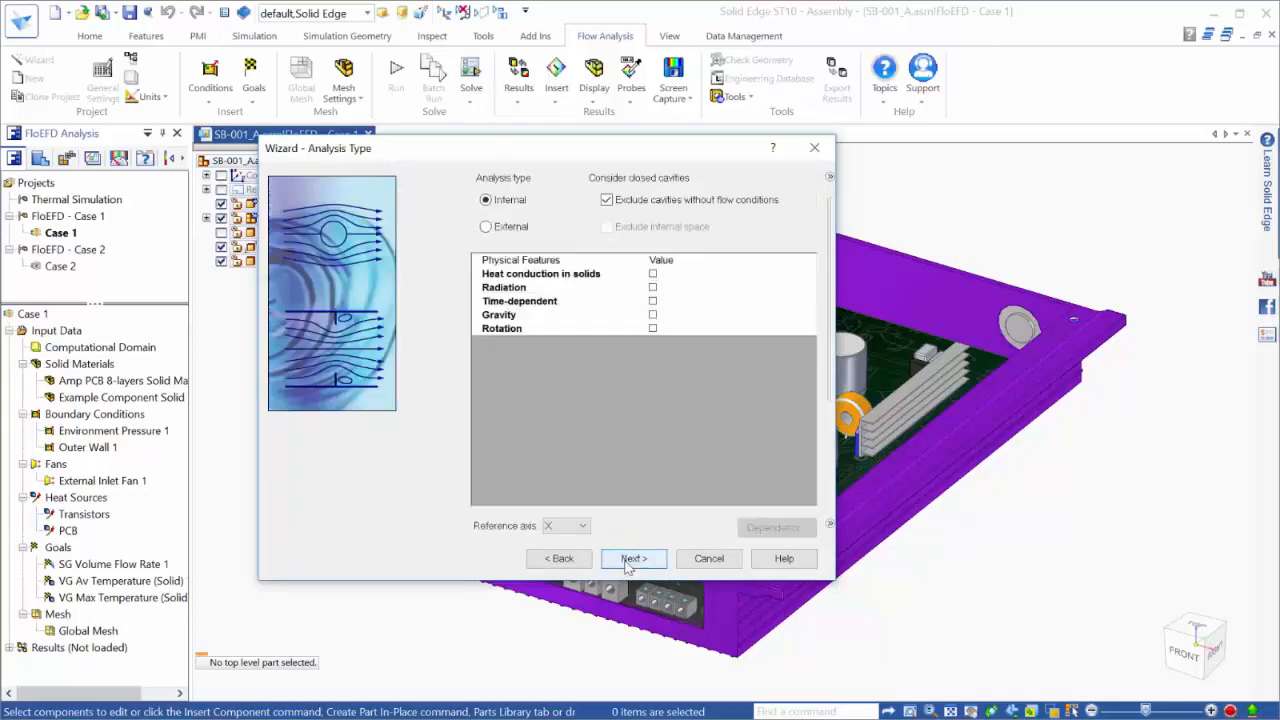
Step: Include heat conduction in solids in the internal analysis and add Air as the default project fluid
click(652, 274)
click(633, 558)
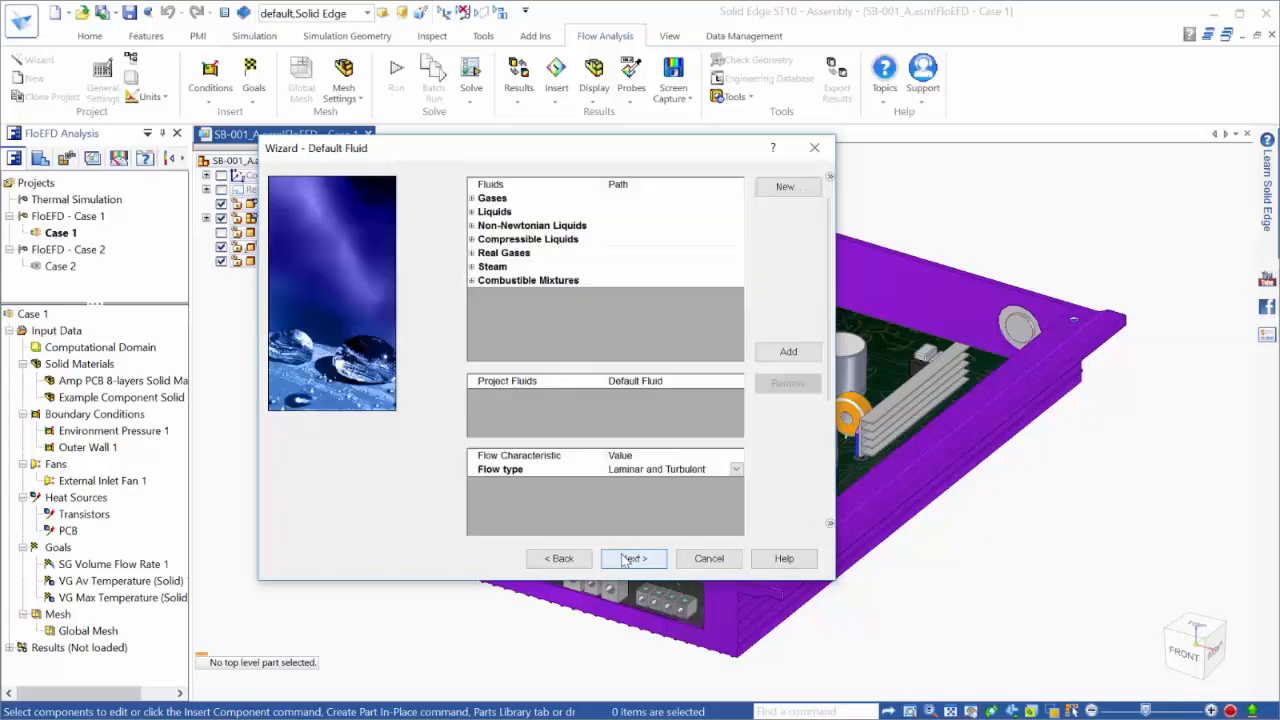
double_click(483, 200)
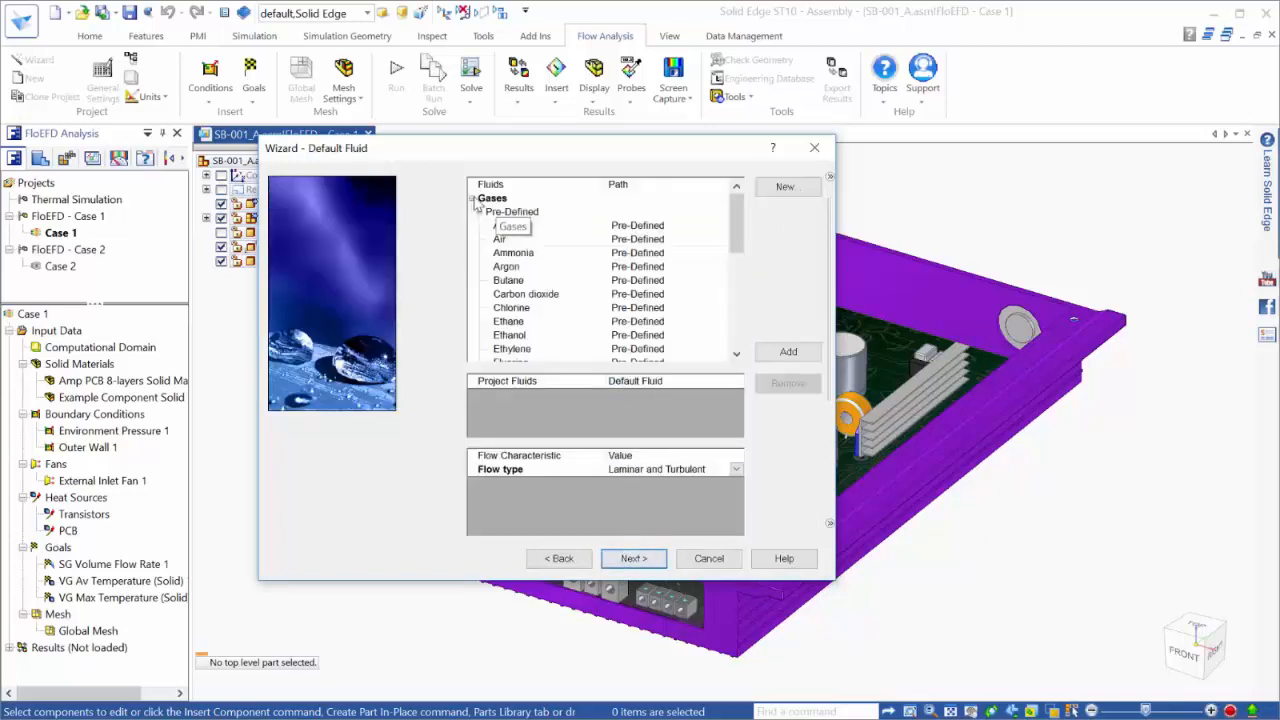
double_click(508, 239)
click(630, 557)
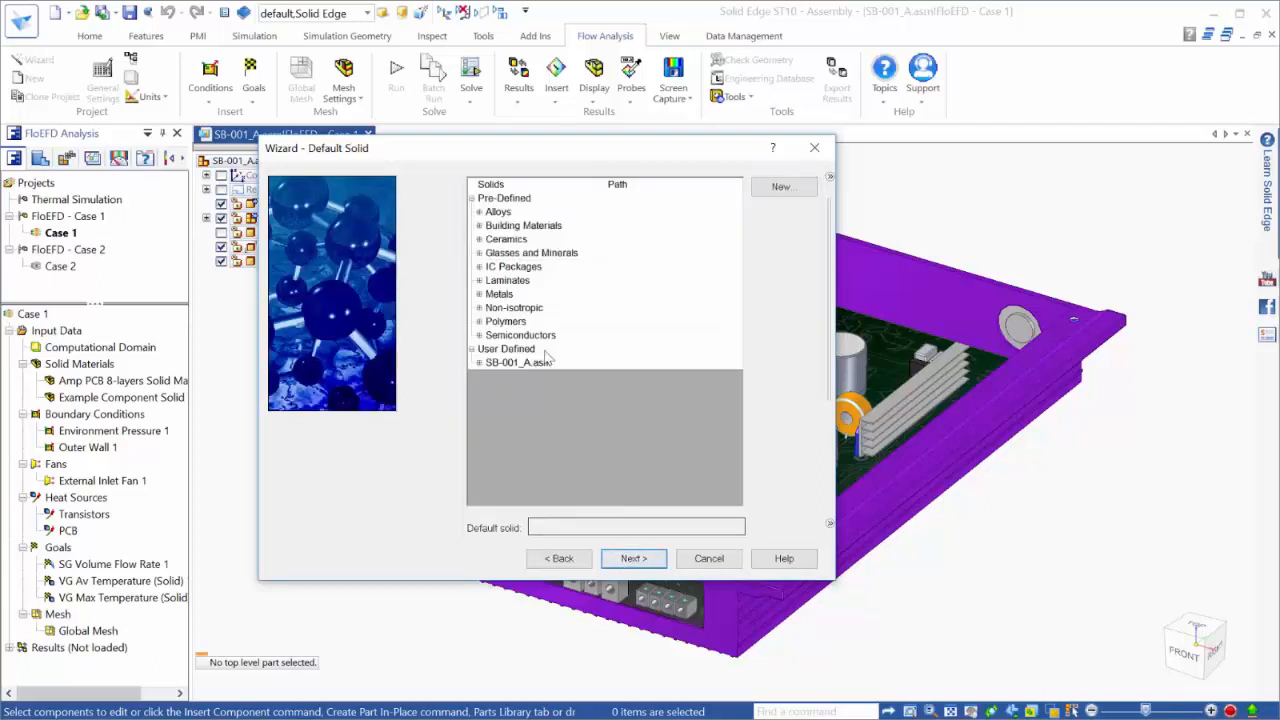
Step: Set the default solid of the project to the pre-defined metal Aluminum
click(479, 294)
double_click(514, 308)
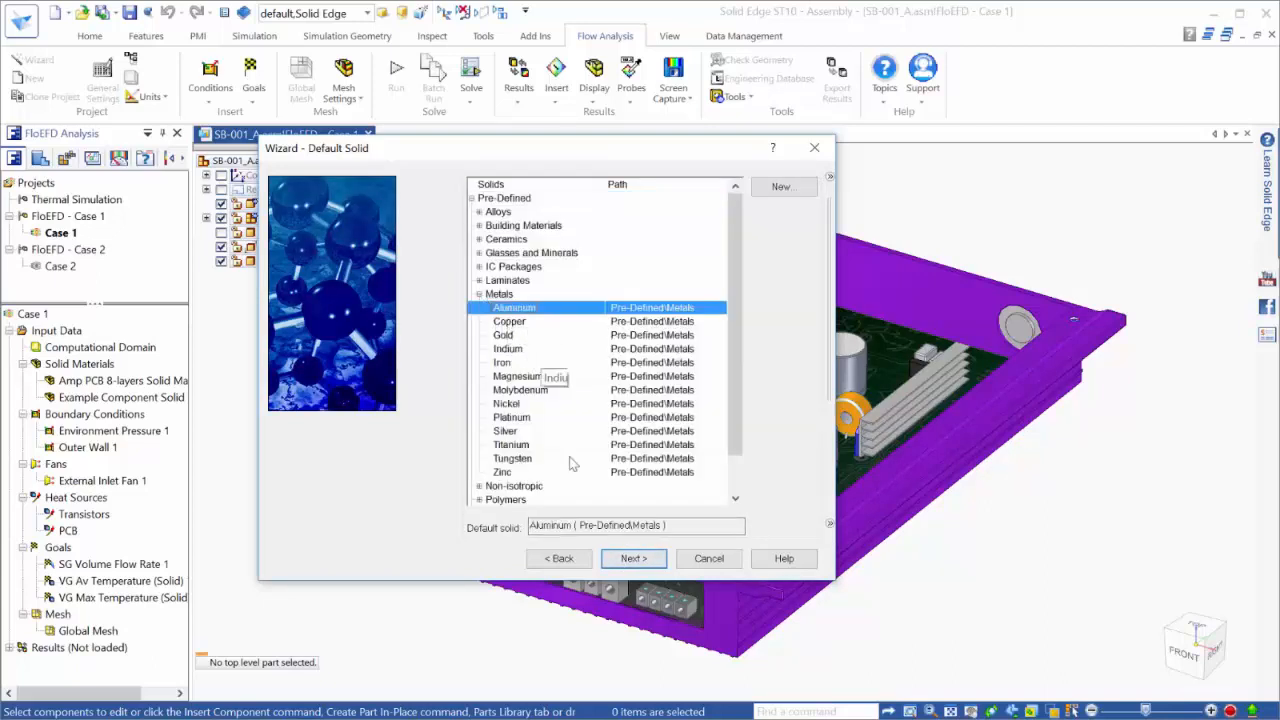
click(632, 558)
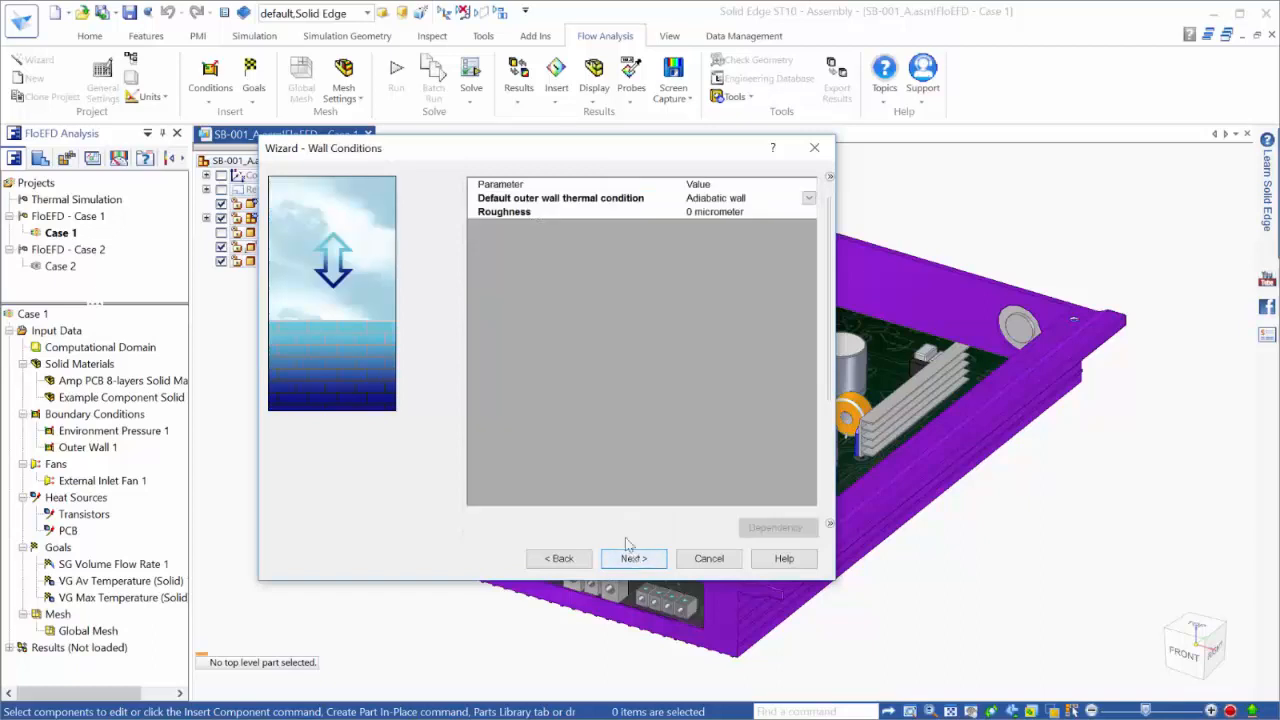
Step: Define the default outer wall condition by a heat transfer coefficient of 5 W/m^2/K and edit the external fluid temperature
click(809, 201)
click(808, 198)
click(715, 226)
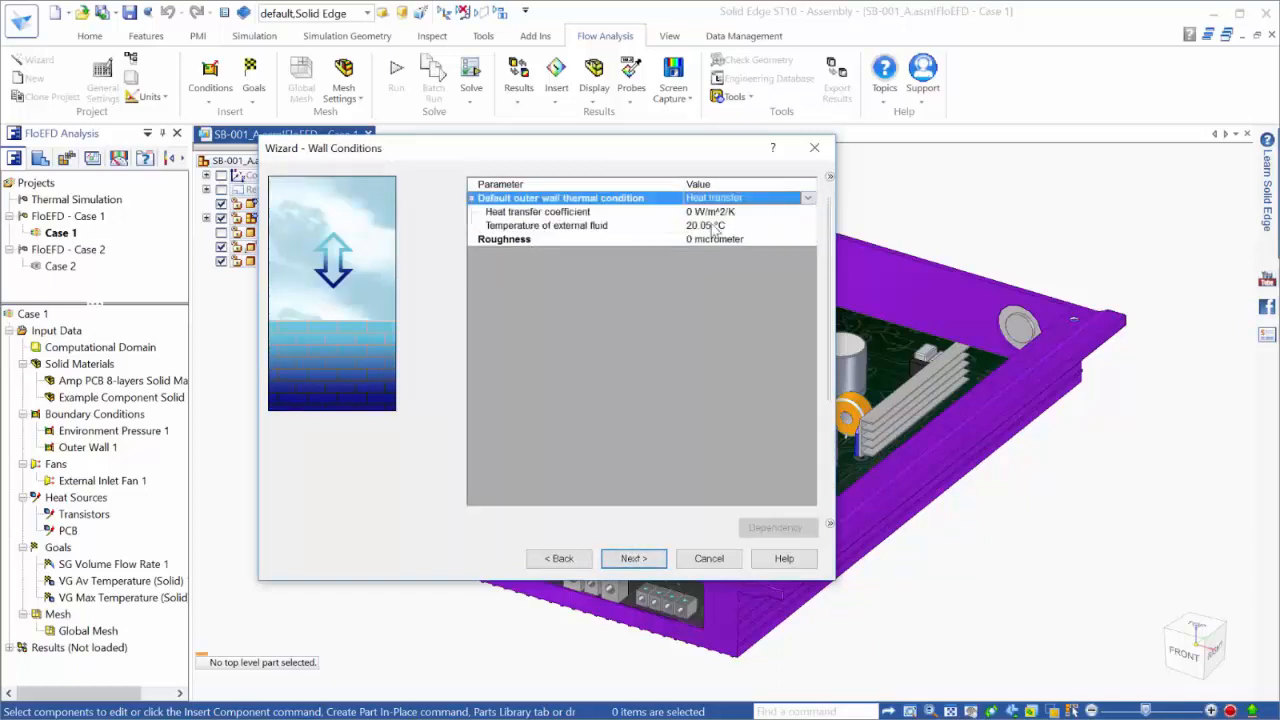
click(694, 212)
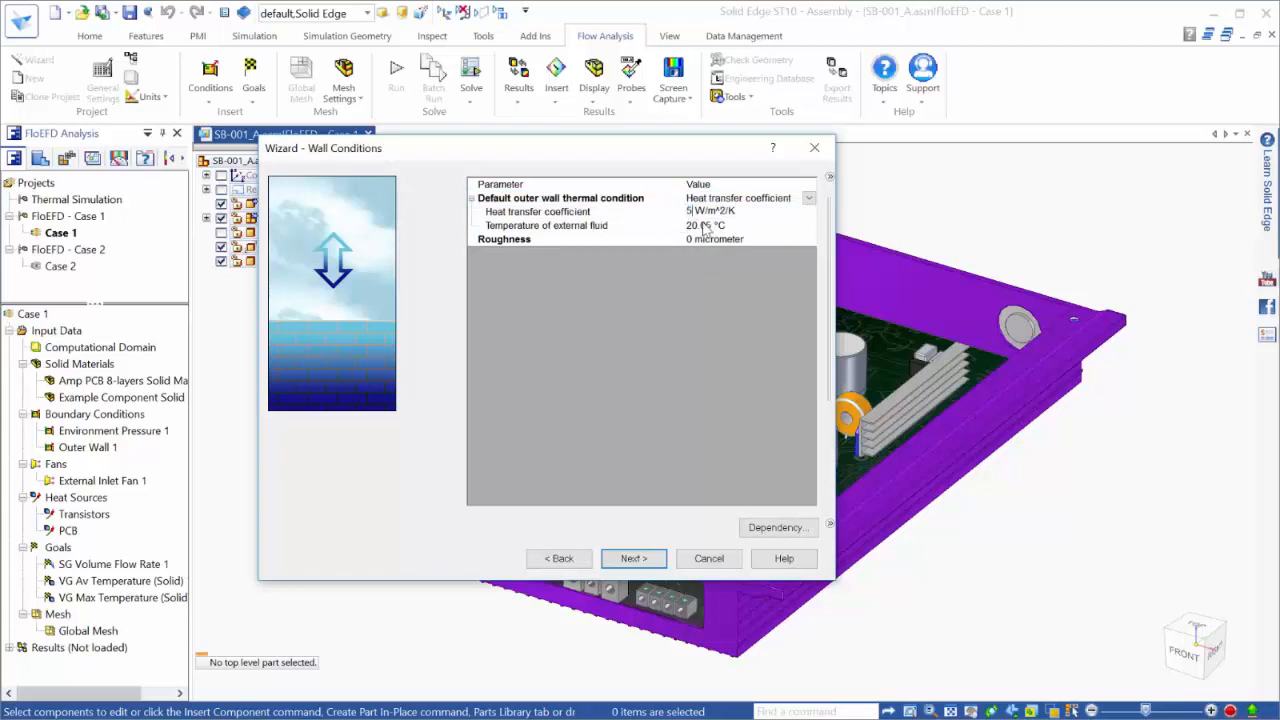
click(705, 226)
click(633, 558)
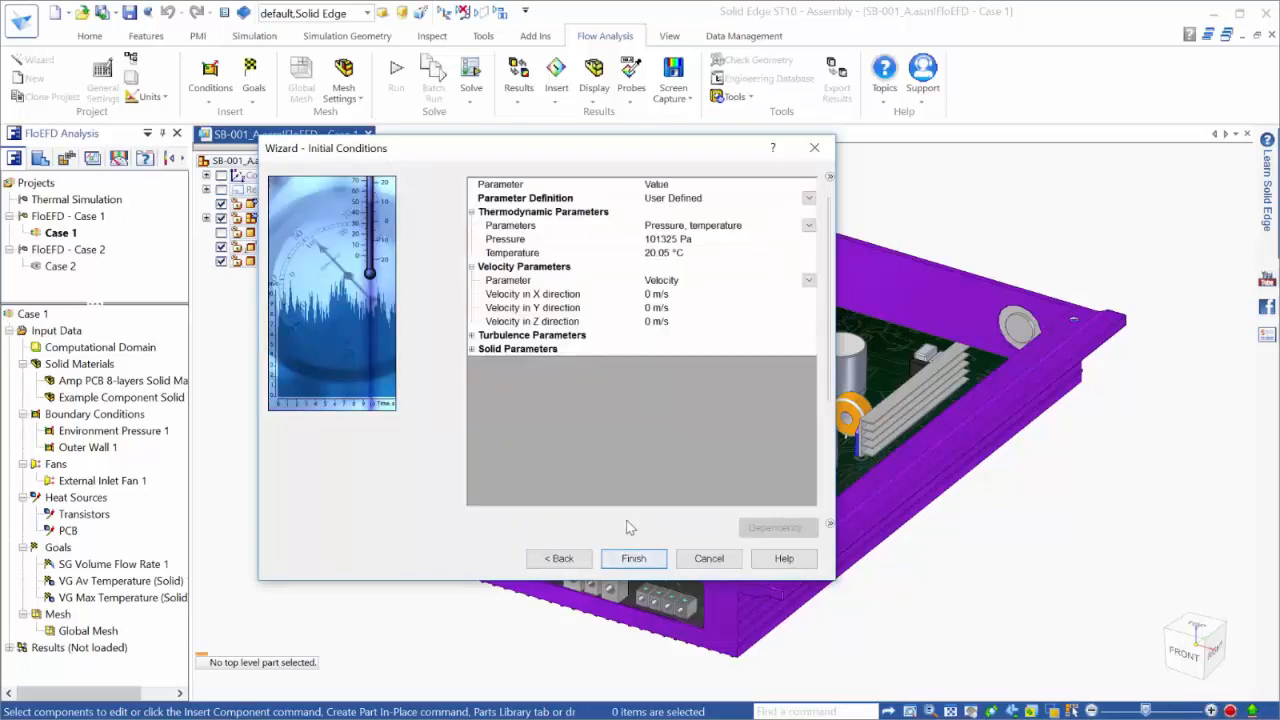
Step: Finish the project with initial fluid and solid temperatures of 25 °C, and hide the computational domain
click(659, 254)
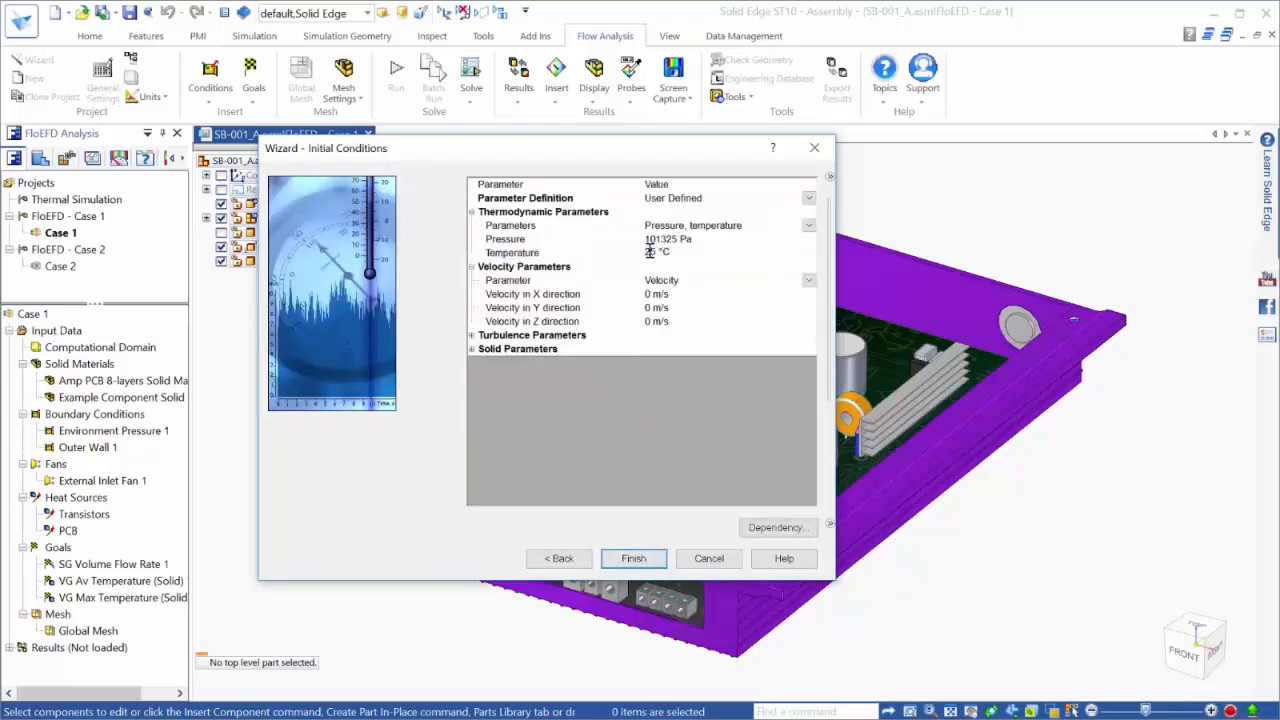
click(472, 349)
click(655, 362)
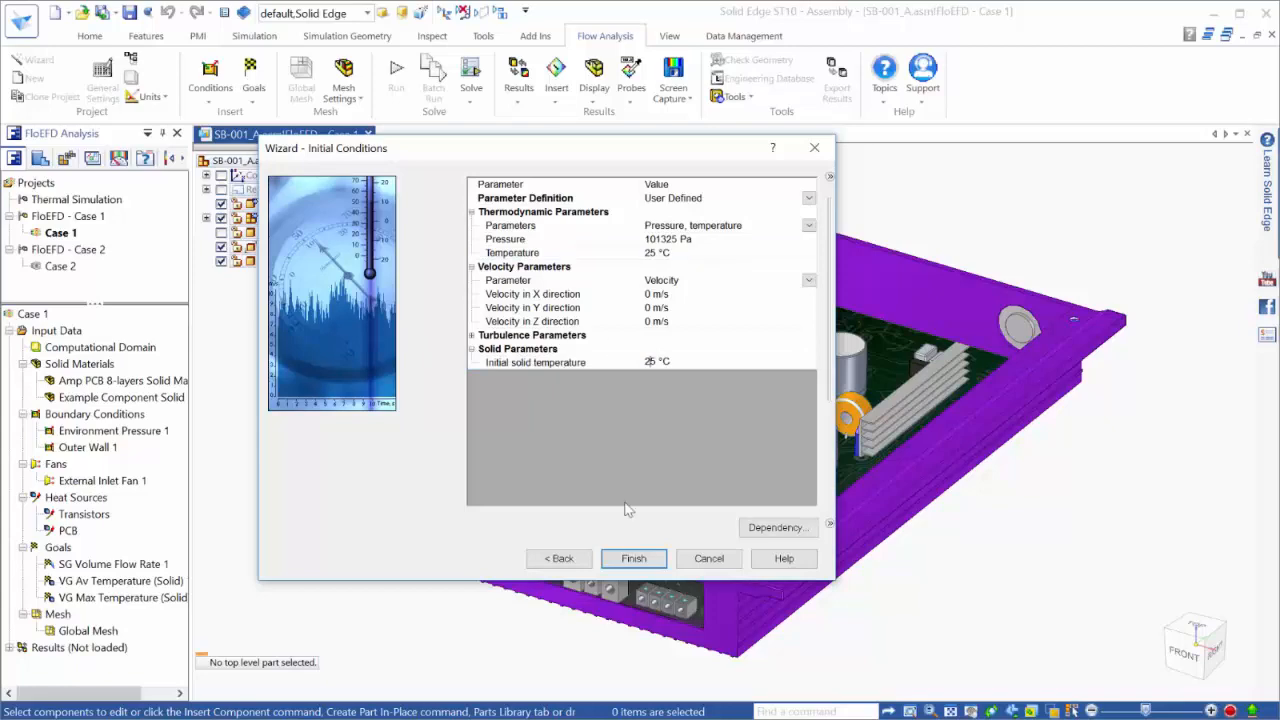
click(640, 560)
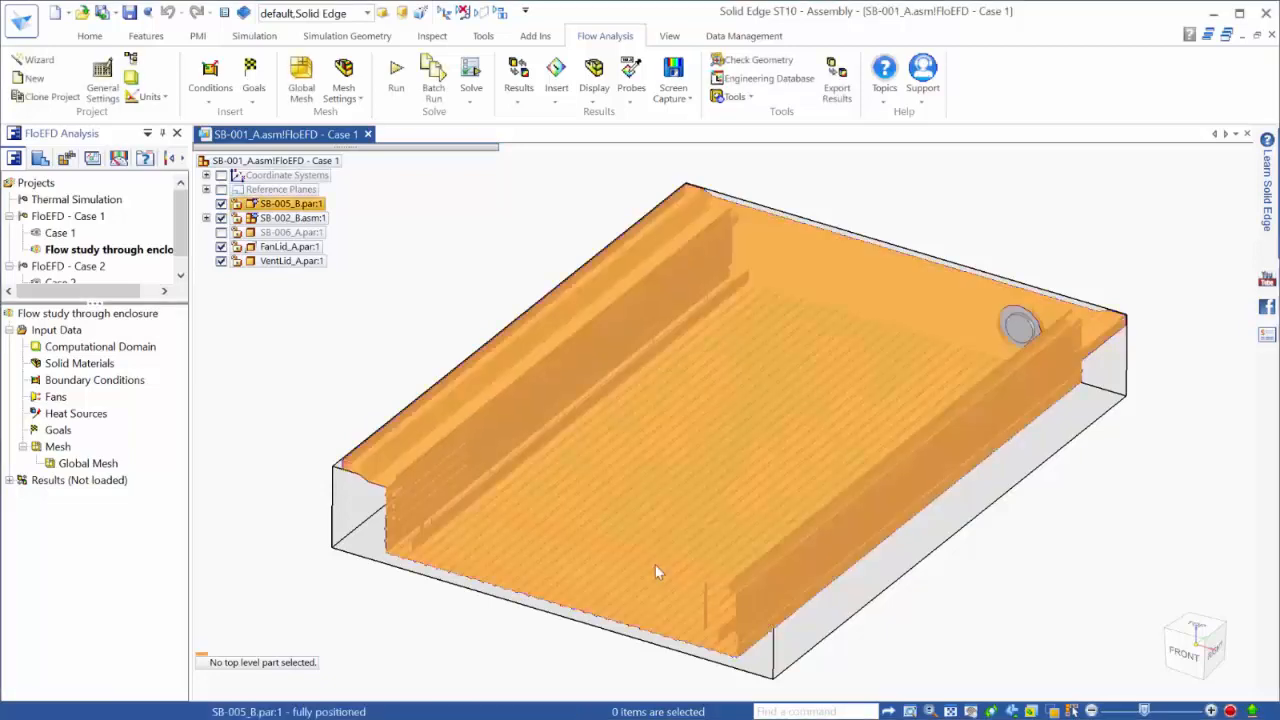
click(260, 382)
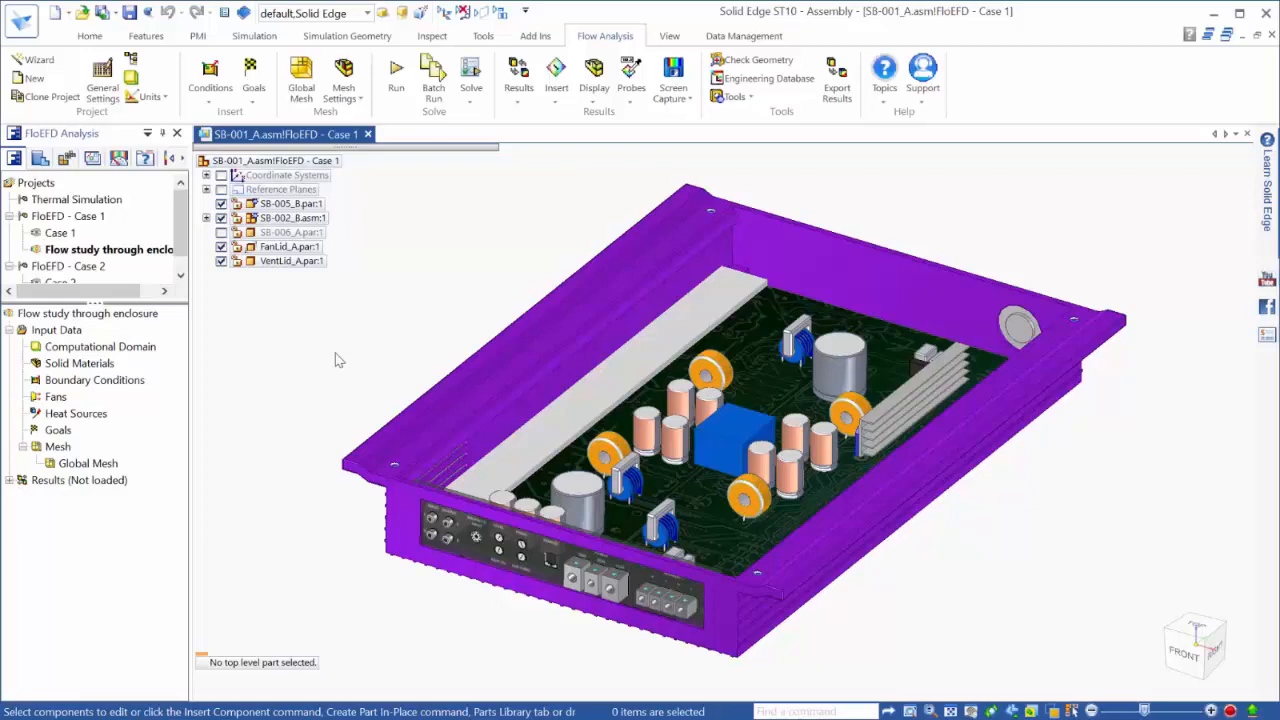
Step: Add a solid material for the circuit board SB-004_A.par, using the pre-defined non-isotropic PCB 8-layers
middle_drag(338, 360, 590, 385)
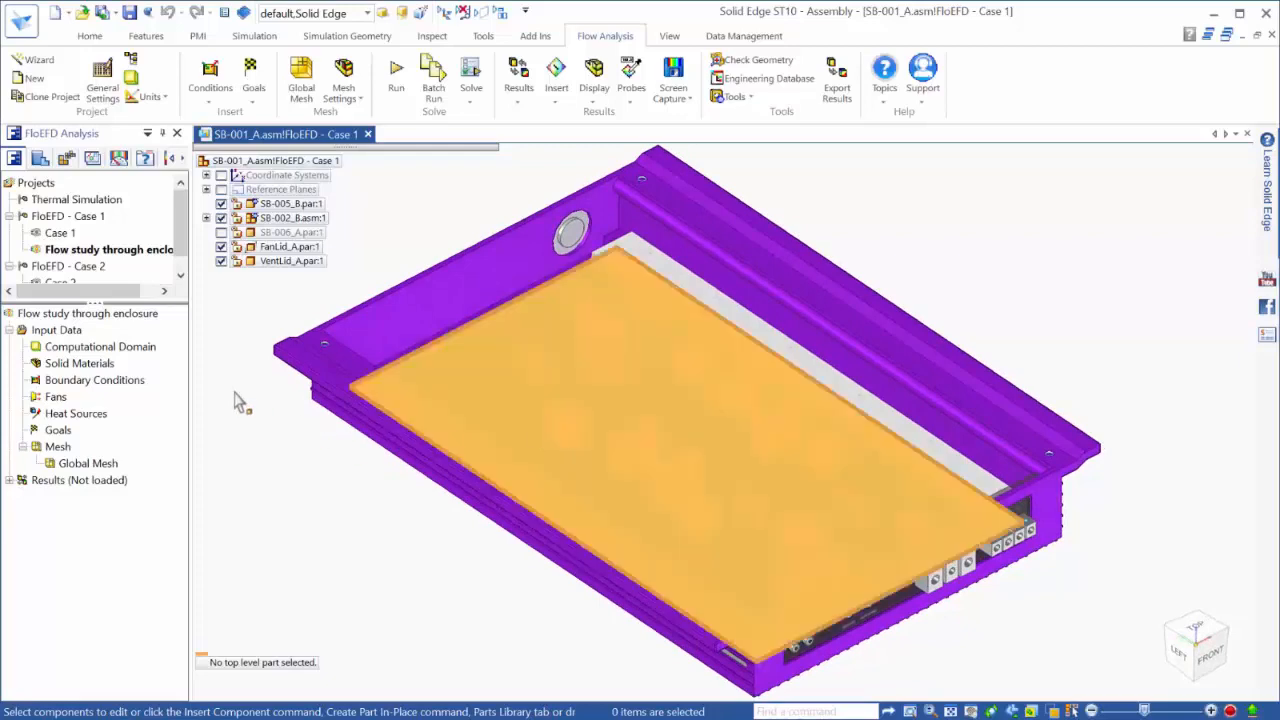
right_click(118, 364)
click(150, 371)
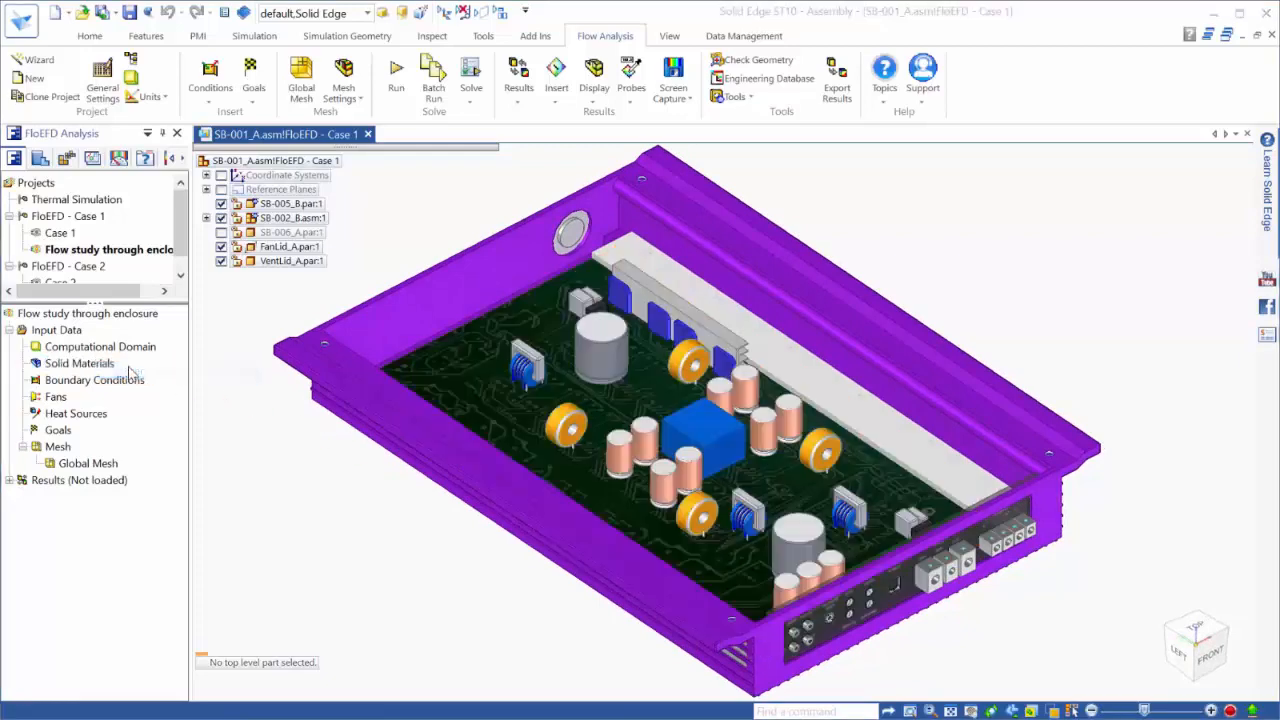
click(447, 373)
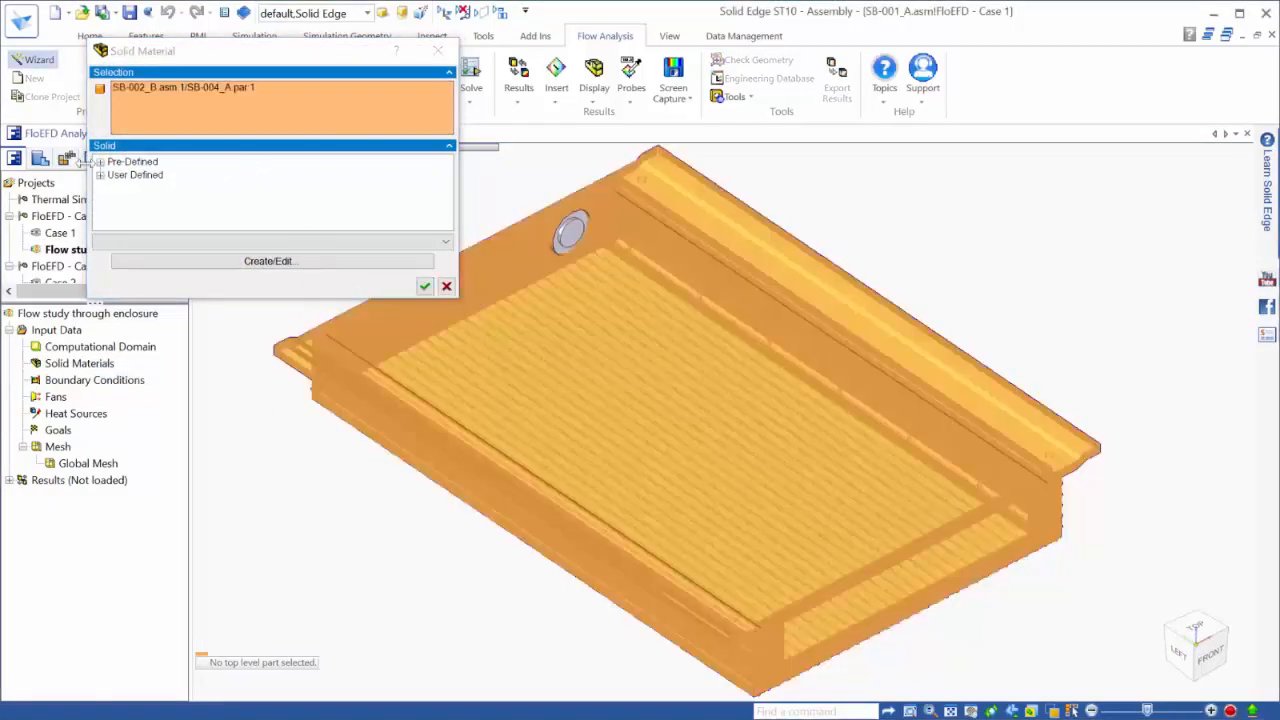
click(99, 163)
scroll(128, 200, down, 2)
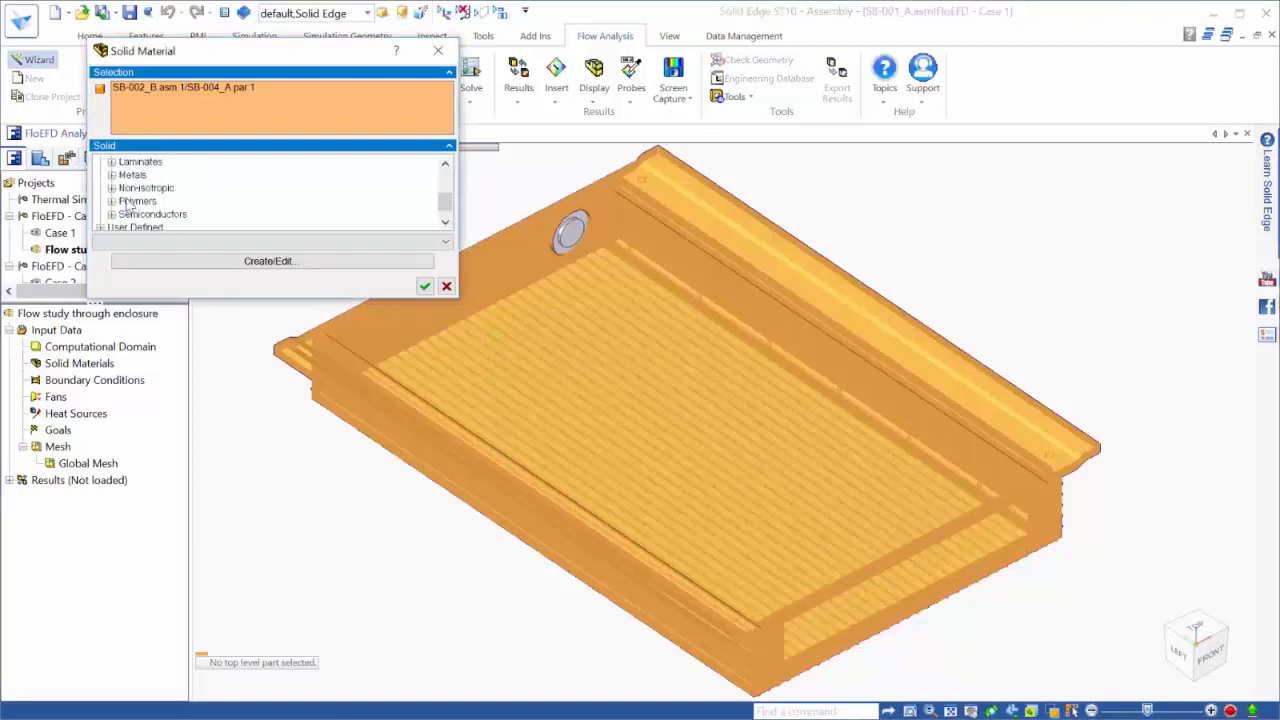
click(114, 189)
click(150, 214)
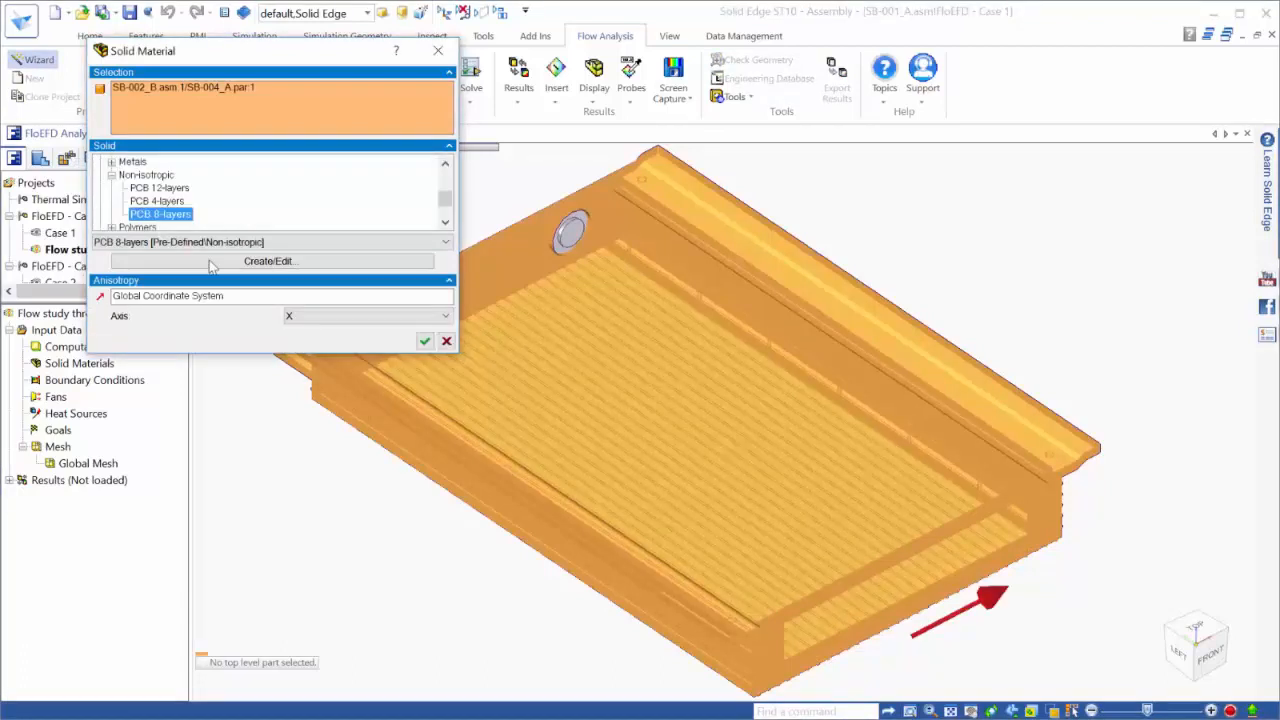
Step: Set the board material's anisotropy axis to Z, check its direction arrow on the model, and accept the material
click(300, 316)
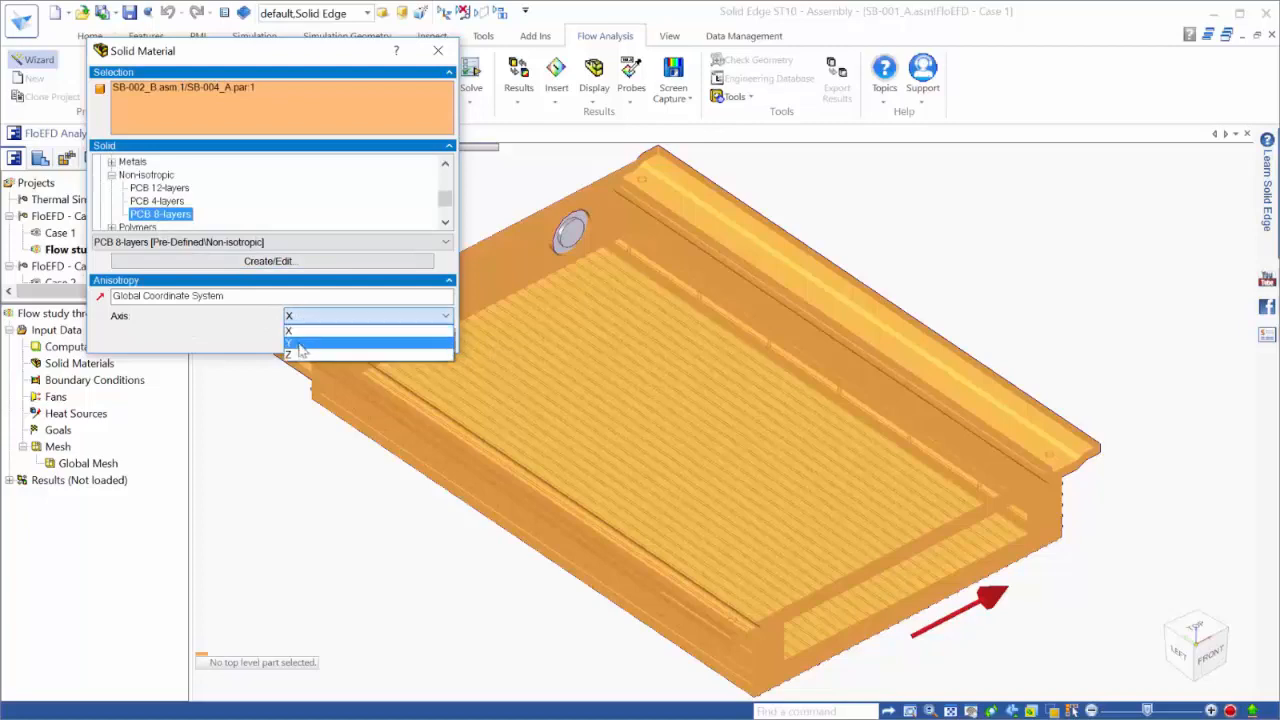
click(300, 352)
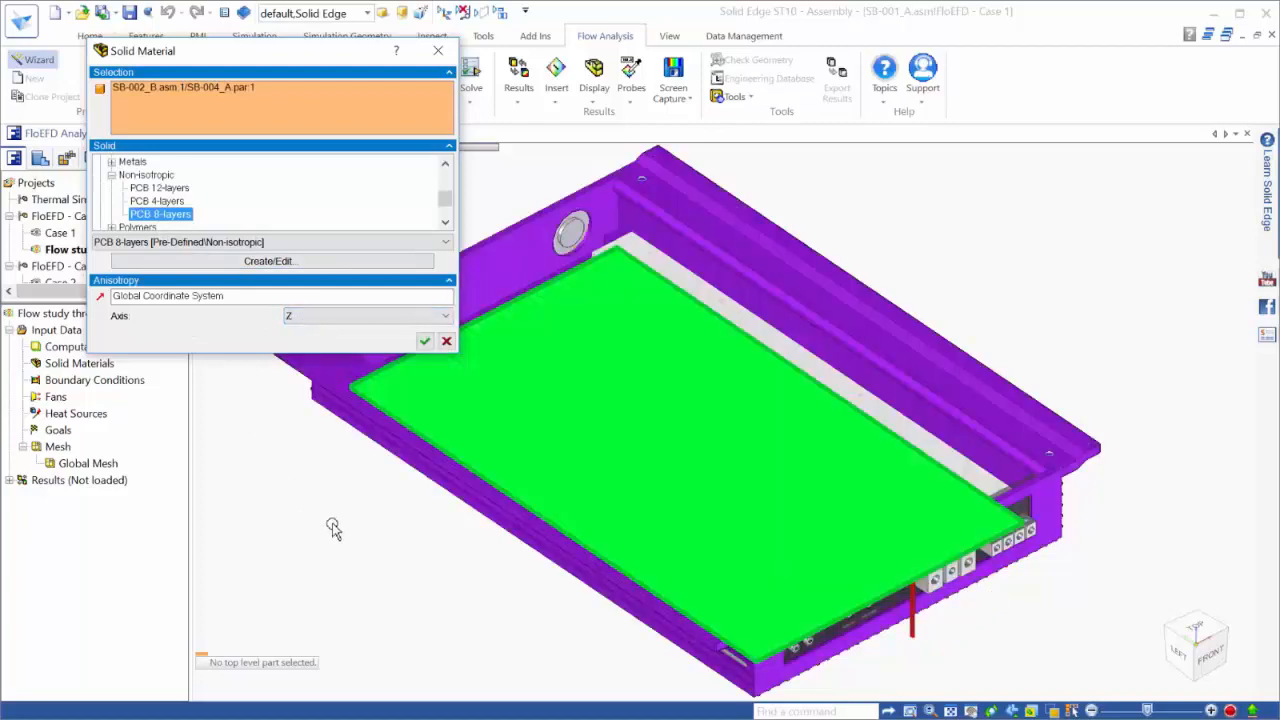
middle_drag(333, 529, 950, 418)
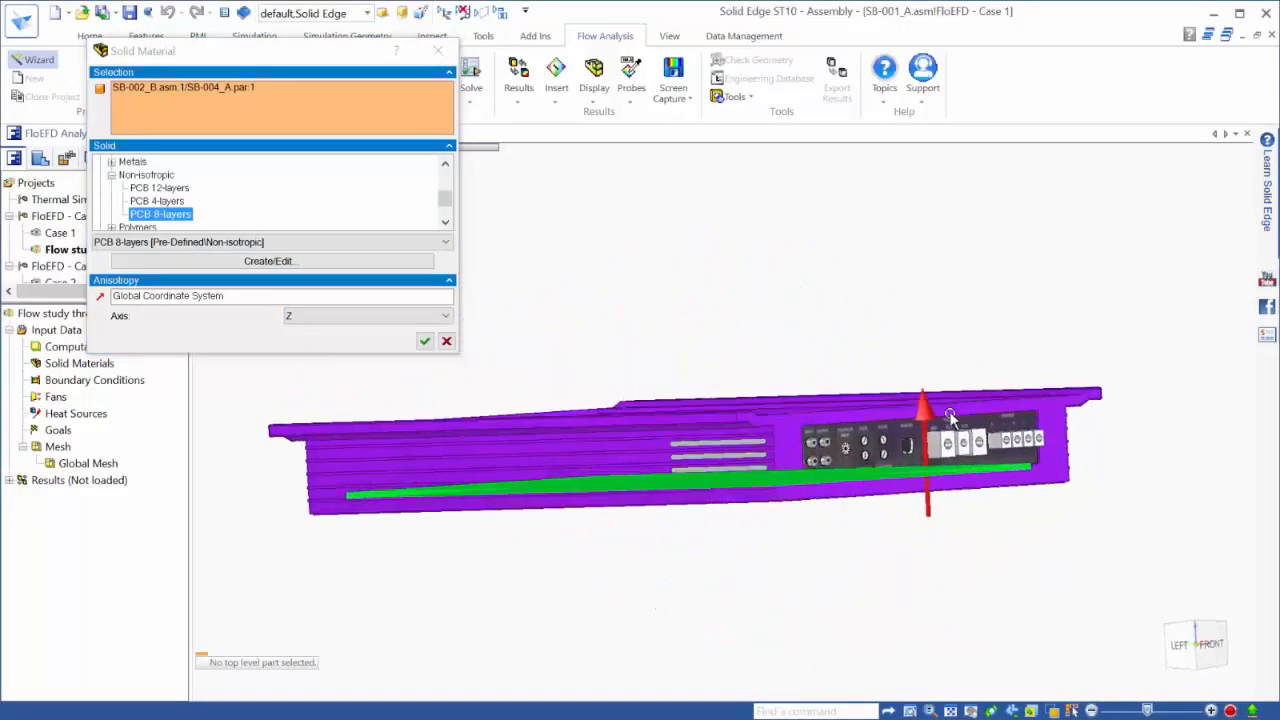
click(424, 341)
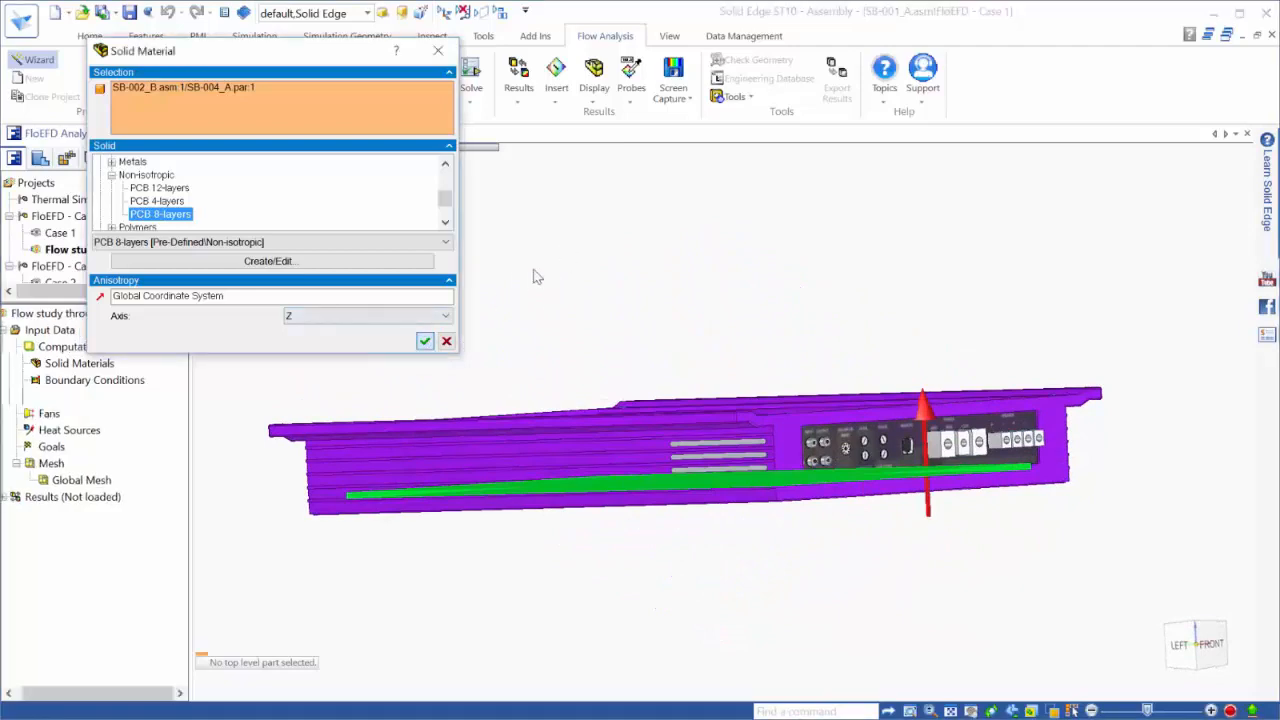
Step: Assign the pre-defined IC package material Typical TSOP to the four blue SB-0073_A.par chips beside the heat sink
middle_drag(1005, 425, 982, 490)
scroll(781, 262, up, 2)
scroll(782, 270, up, 2)
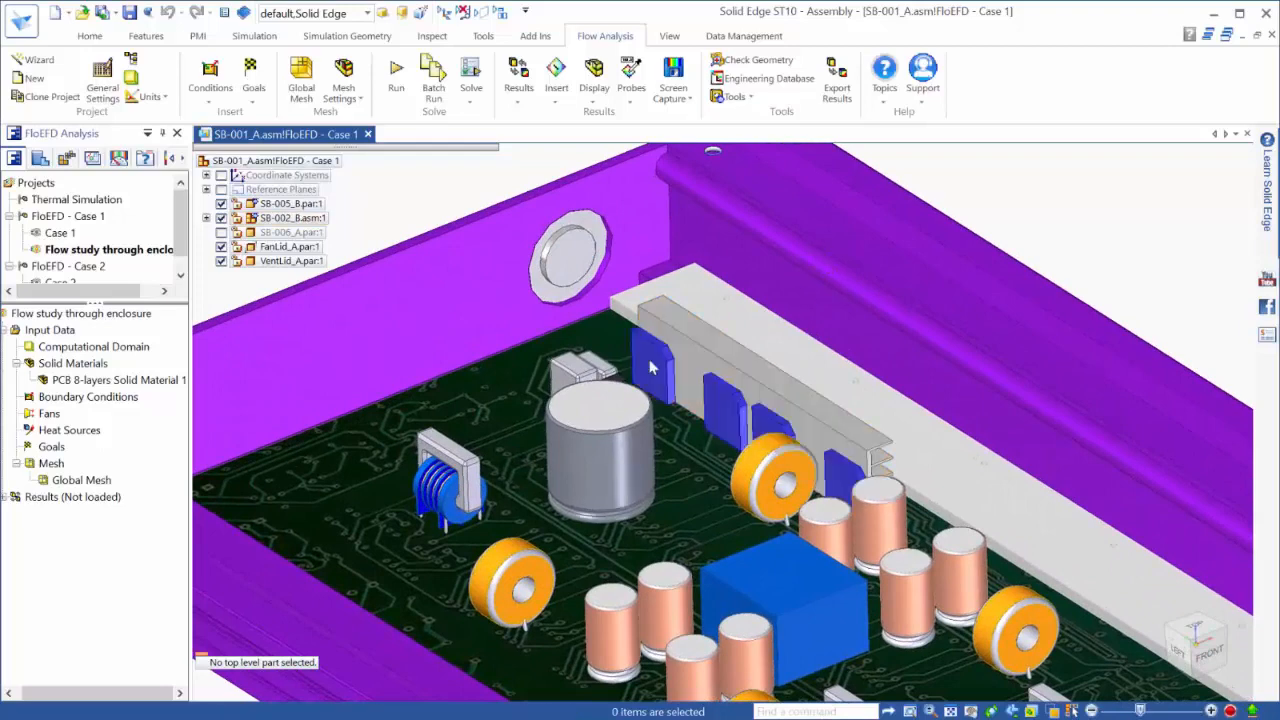
click(726, 400)
ctrl+click(726, 405)
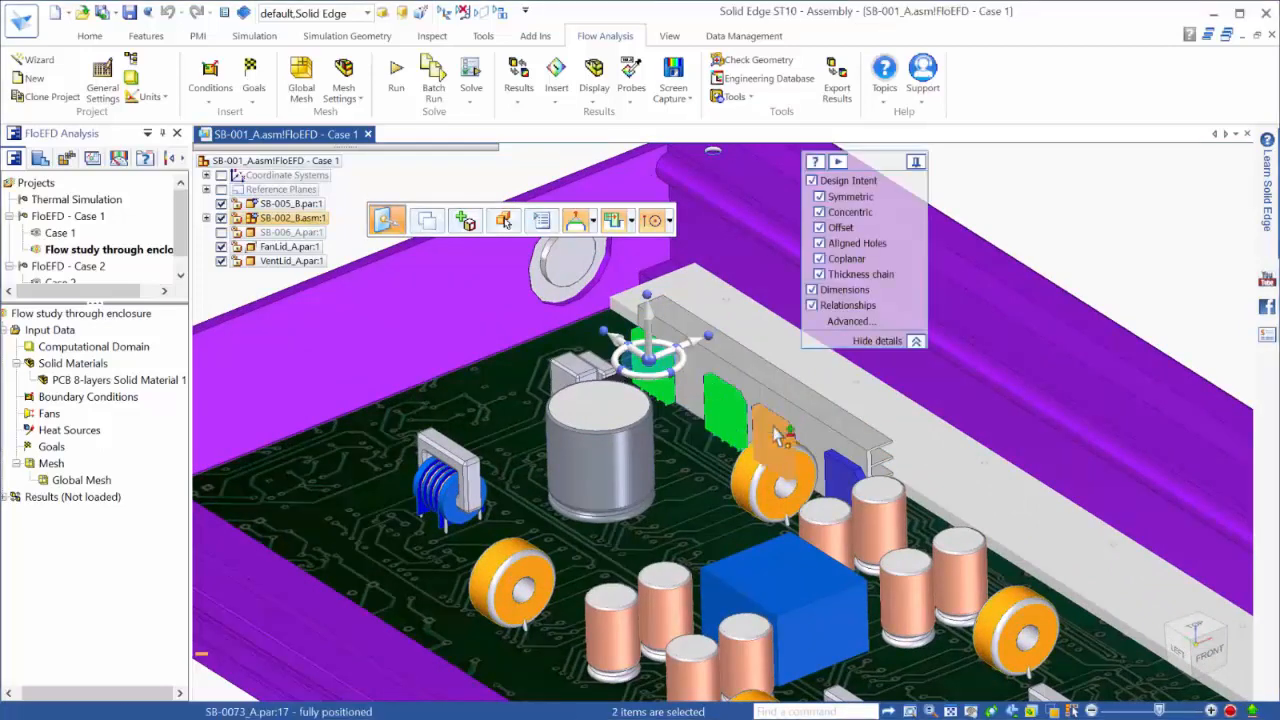
ctrl+click(774, 440)
ctrl+click(846, 482)
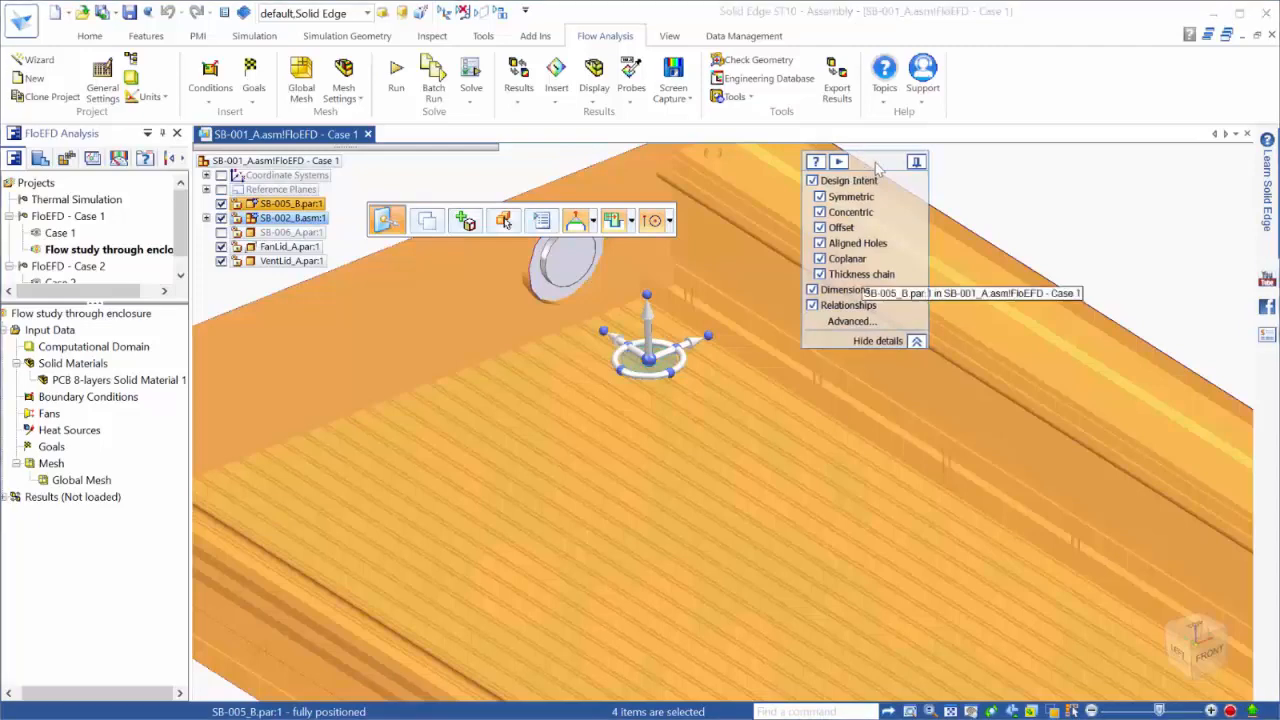
drag(862, 163, 1187, 160)
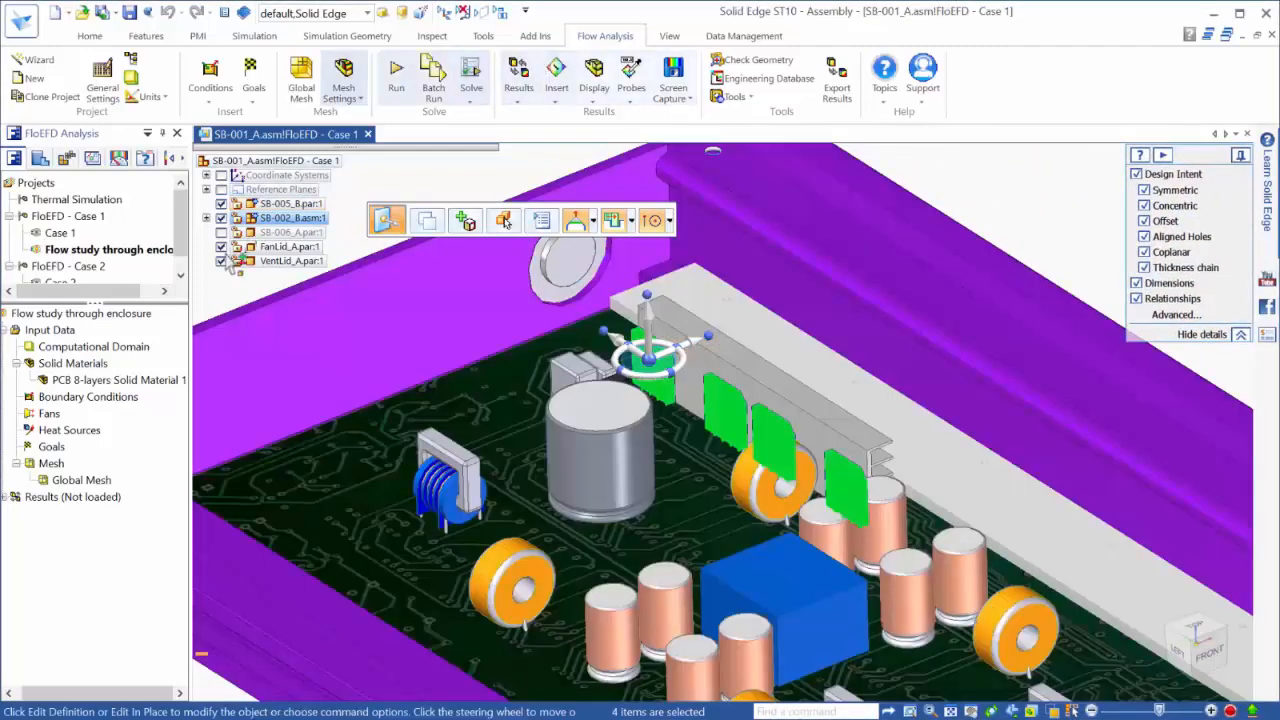
right_click(88, 366)
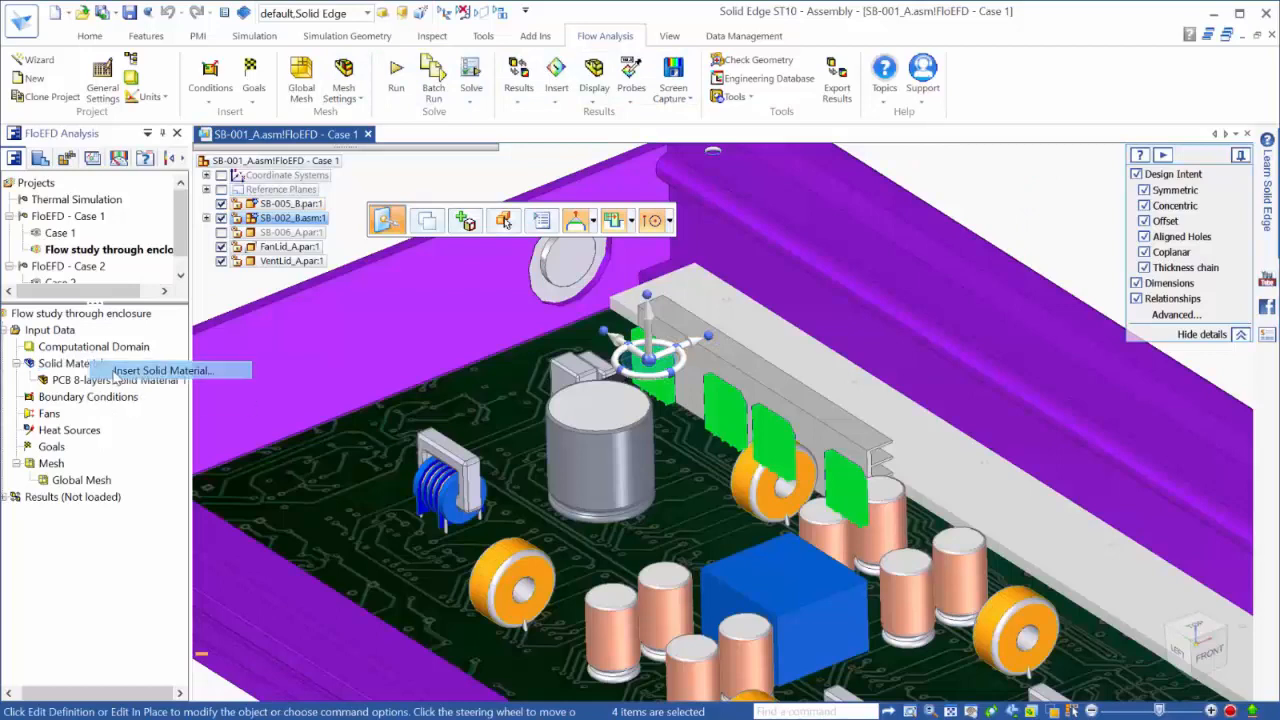
click(120, 368)
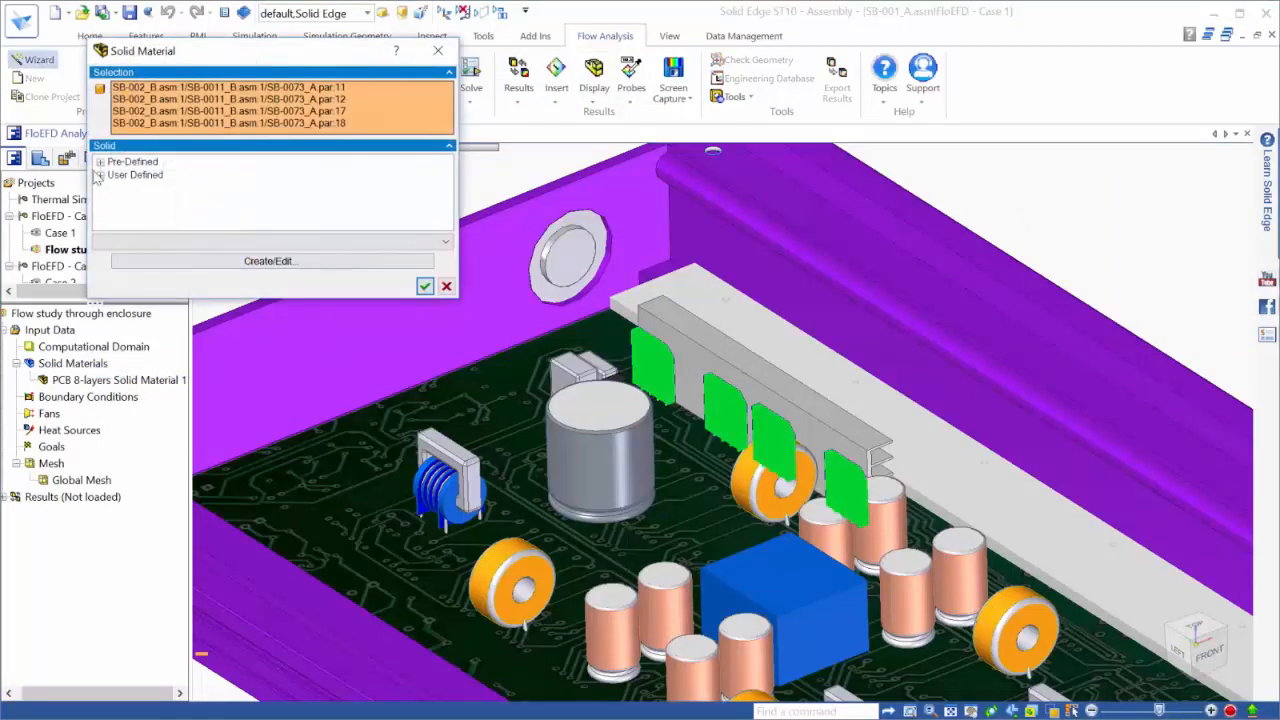
click(100, 162)
scroll(110, 185, down, 1)
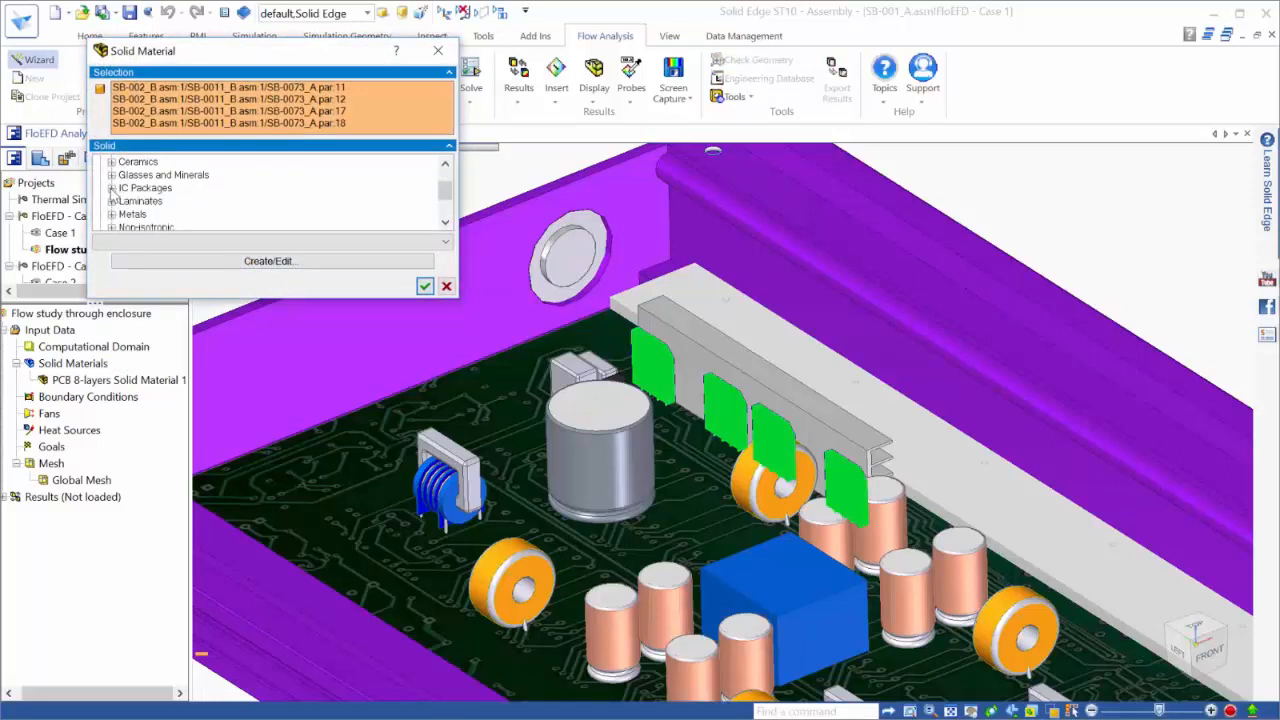
click(111, 188)
scroll(125, 192, down, 4)
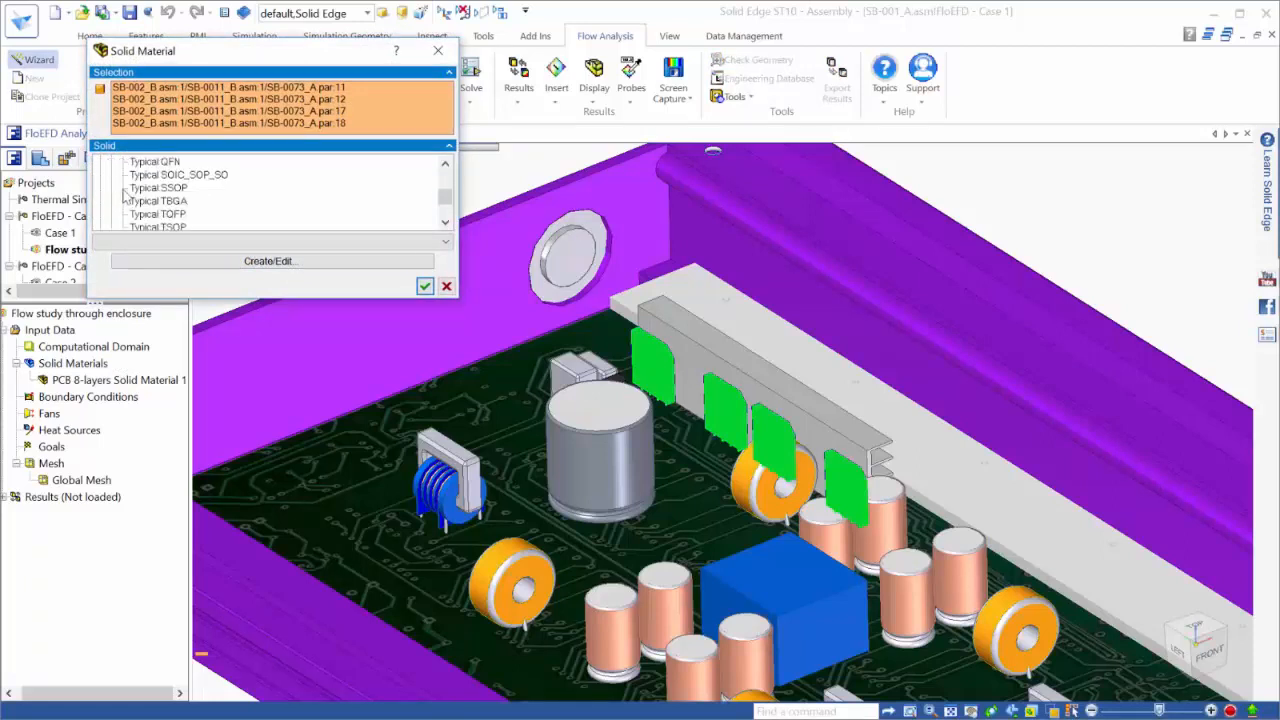
click(156, 188)
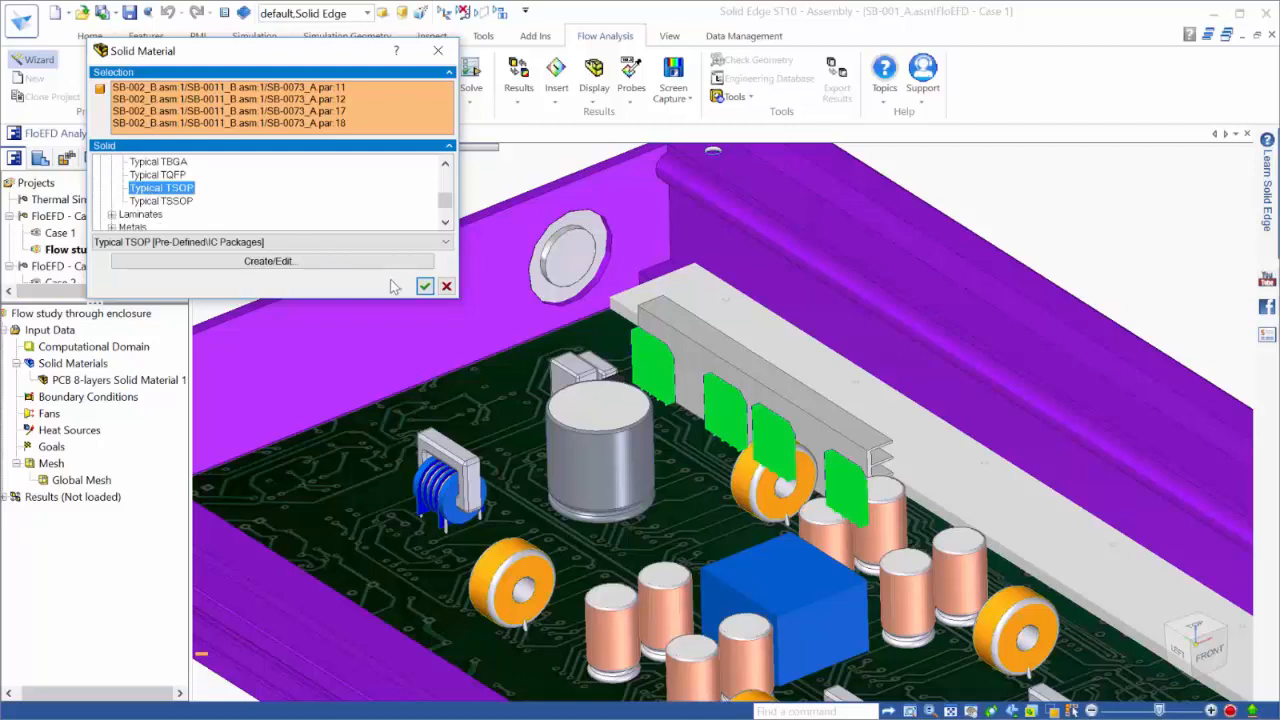
click(424, 287)
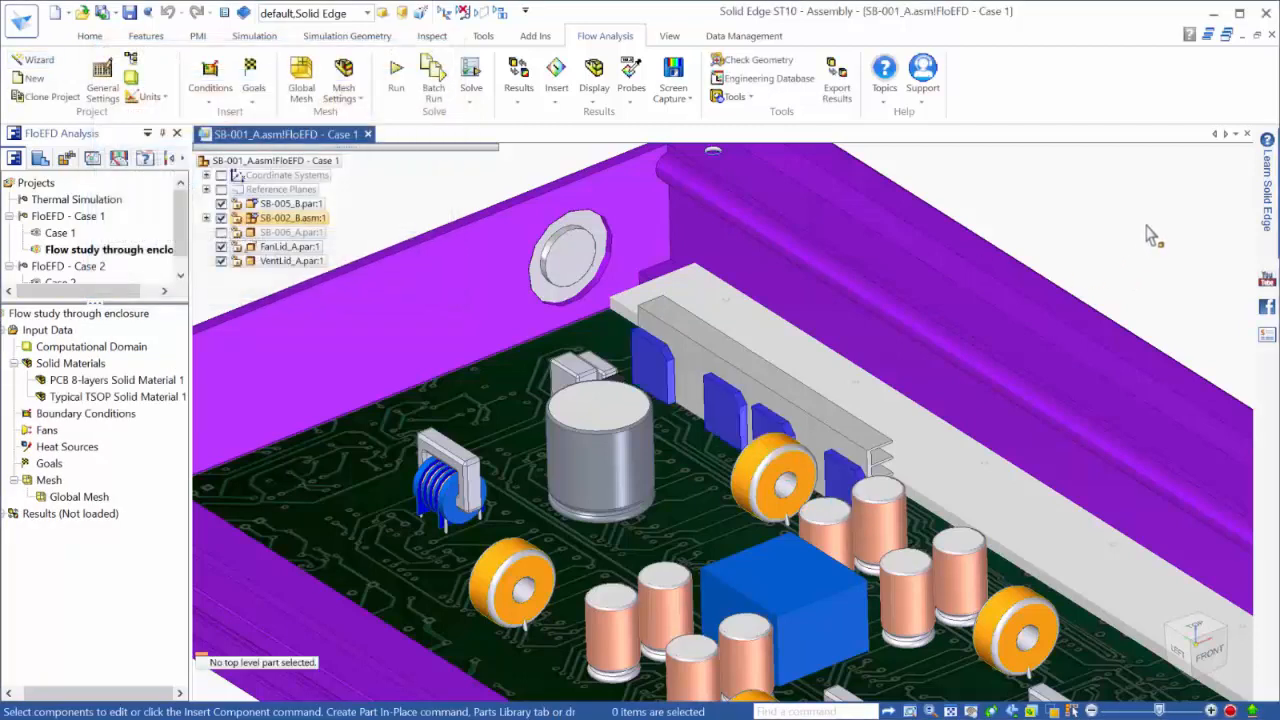
Step: Add an environment pressure boundary condition on the vent slot lid VentLid_A.par and check its arrows on the model
middle_click(1147, 226)
middle_click(1147, 226)
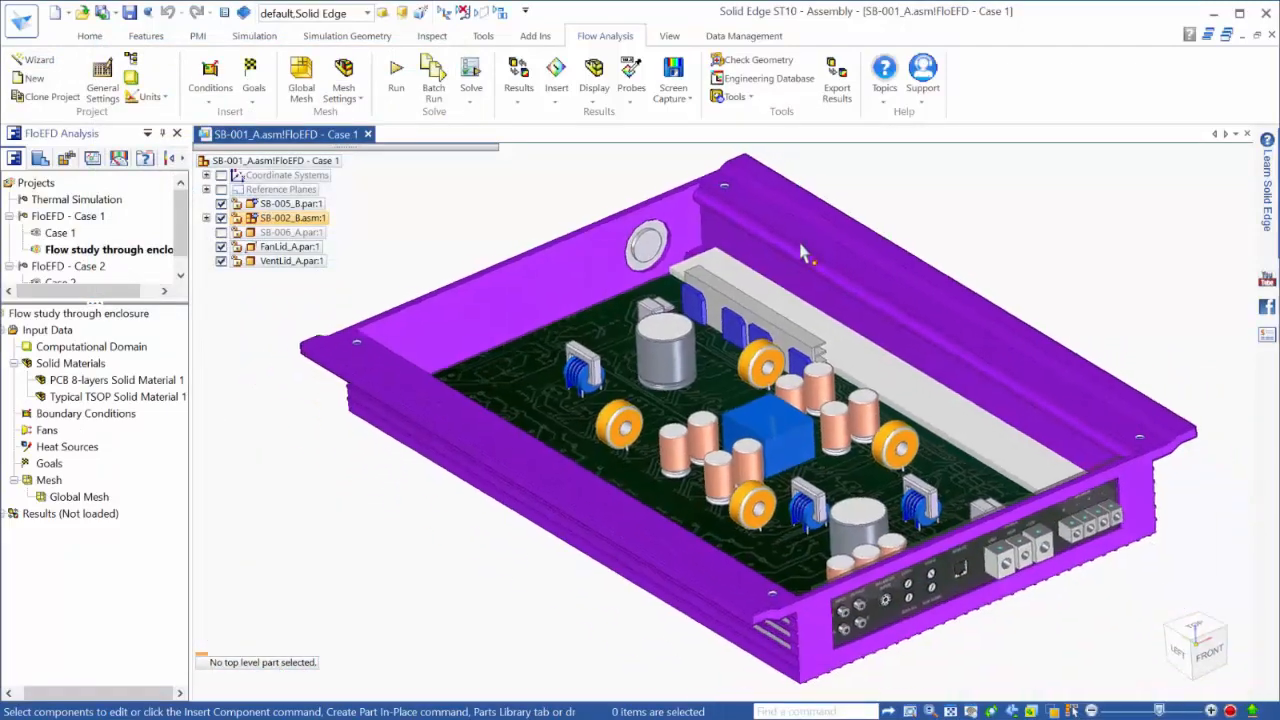
middle_drag(800, 243, 850, 440)
scroll(820, 500, up, 6)
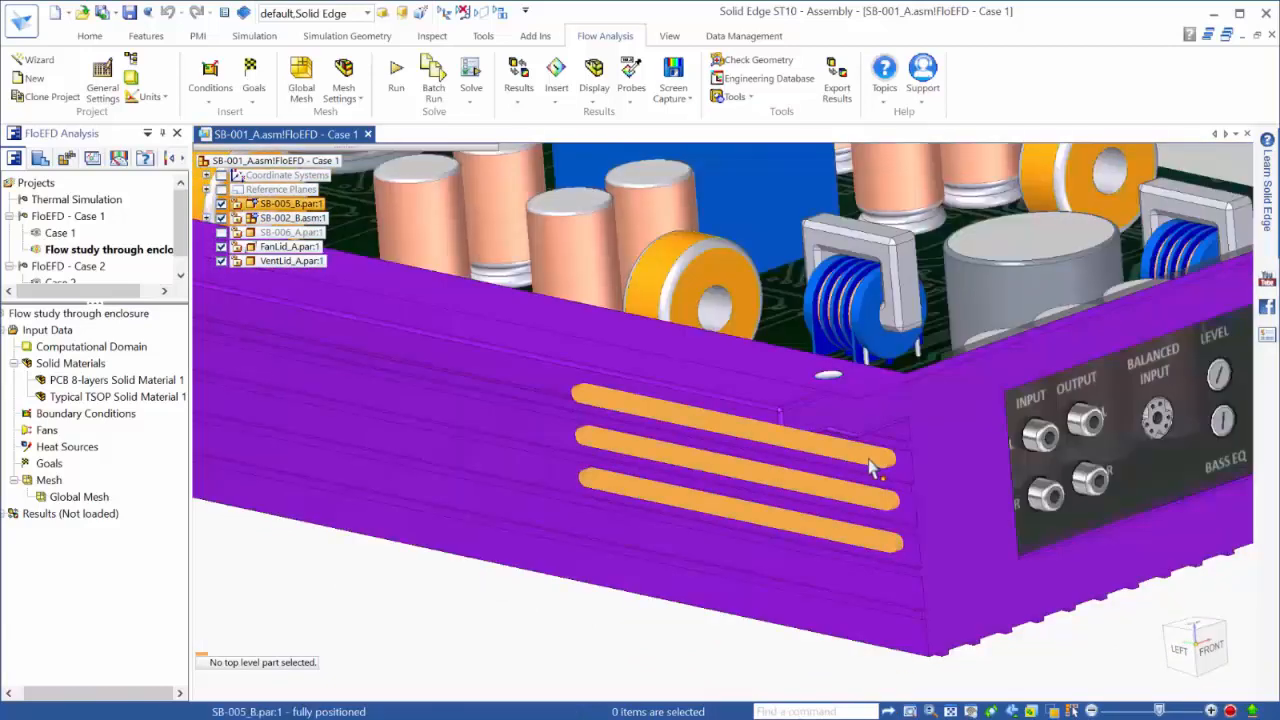
click(874, 512)
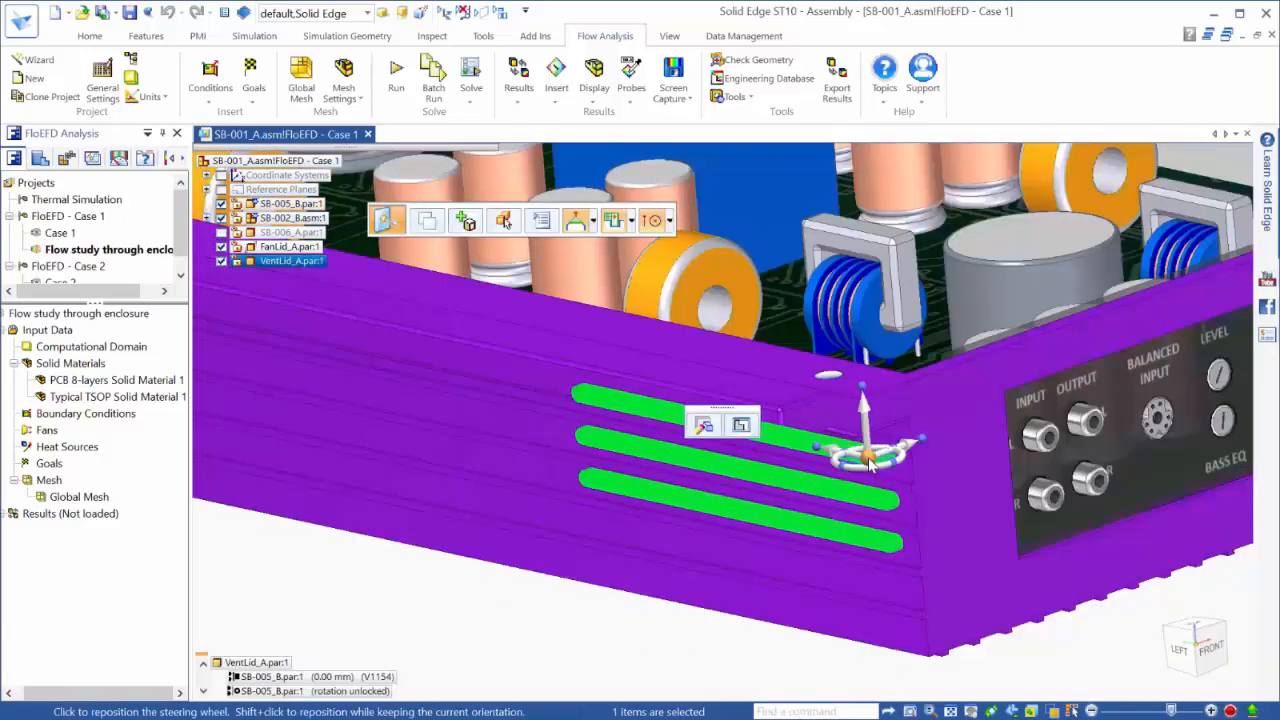
scroll(1003, 268, down, 5)
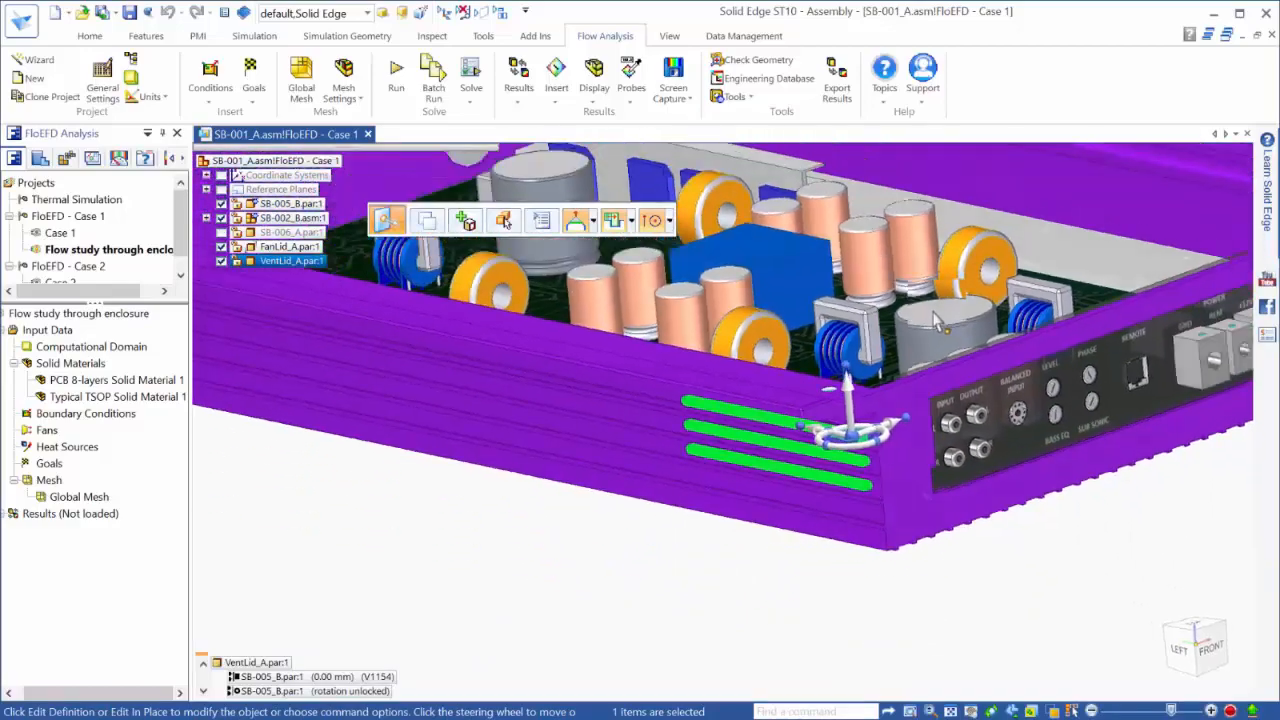
middle_drag(935, 318, 765, 496)
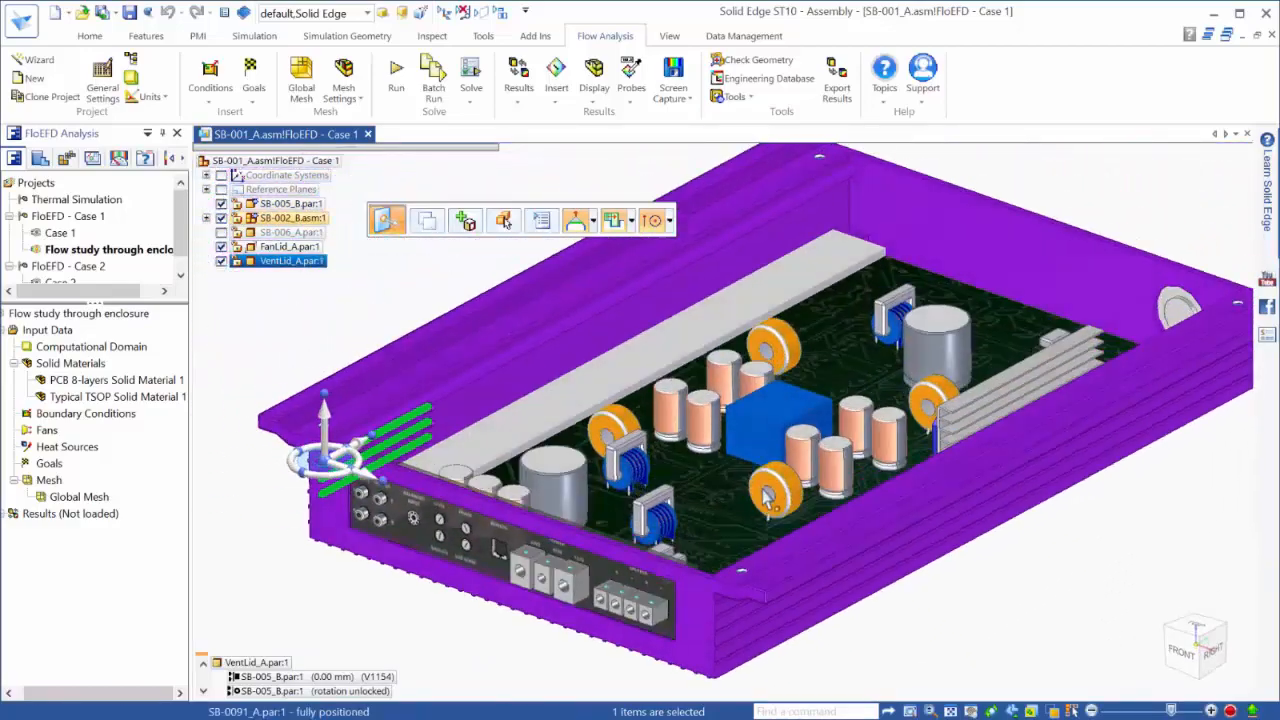
scroll(600, 326, up, 8)
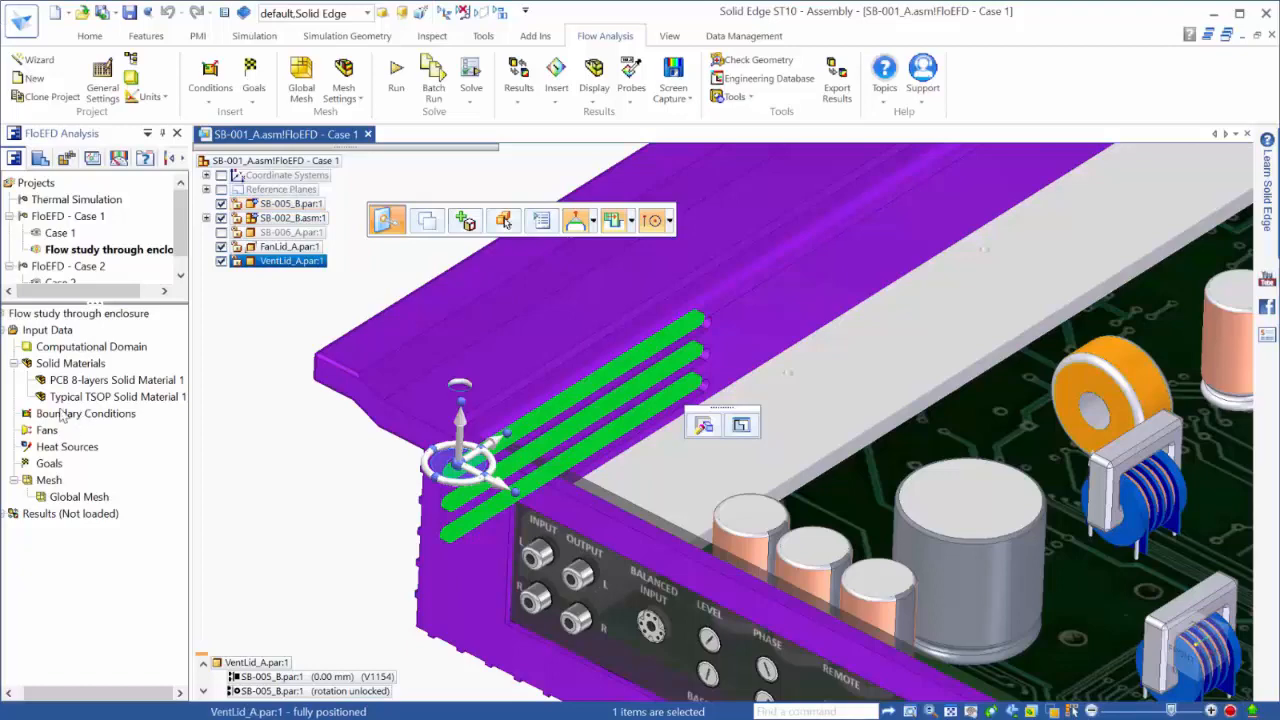
right_click(62, 415)
click(140, 424)
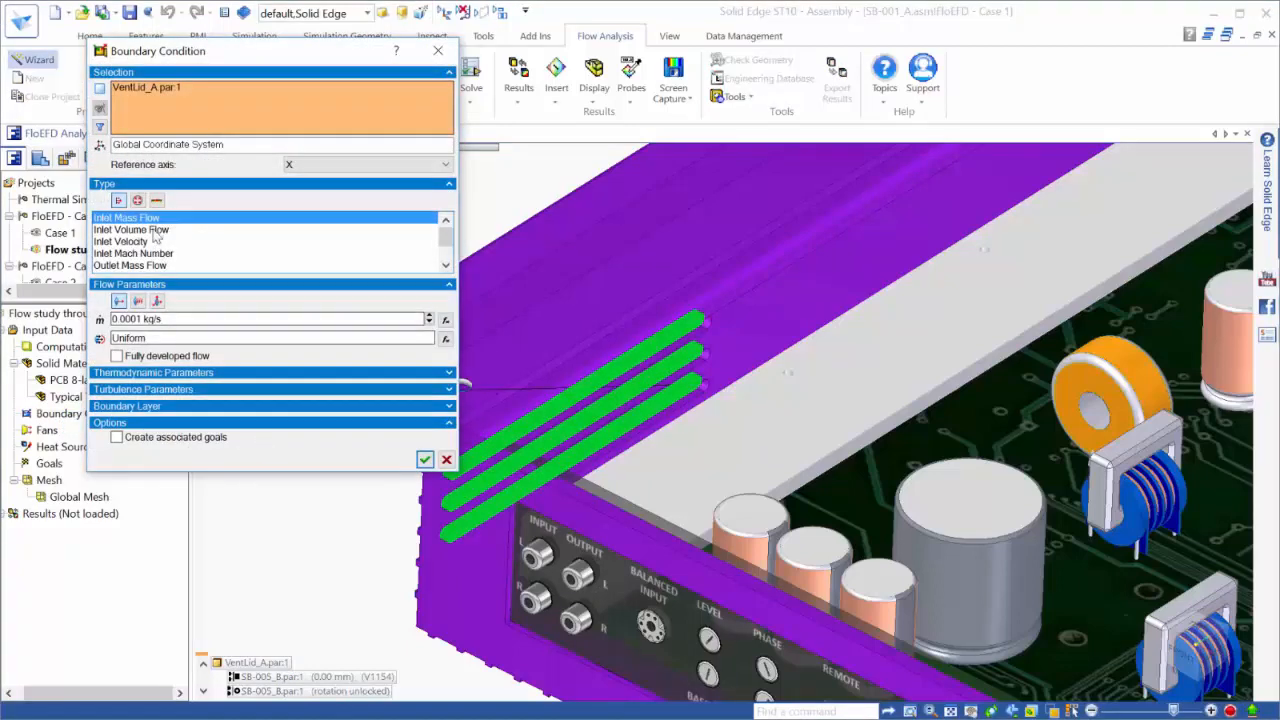
click(138, 200)
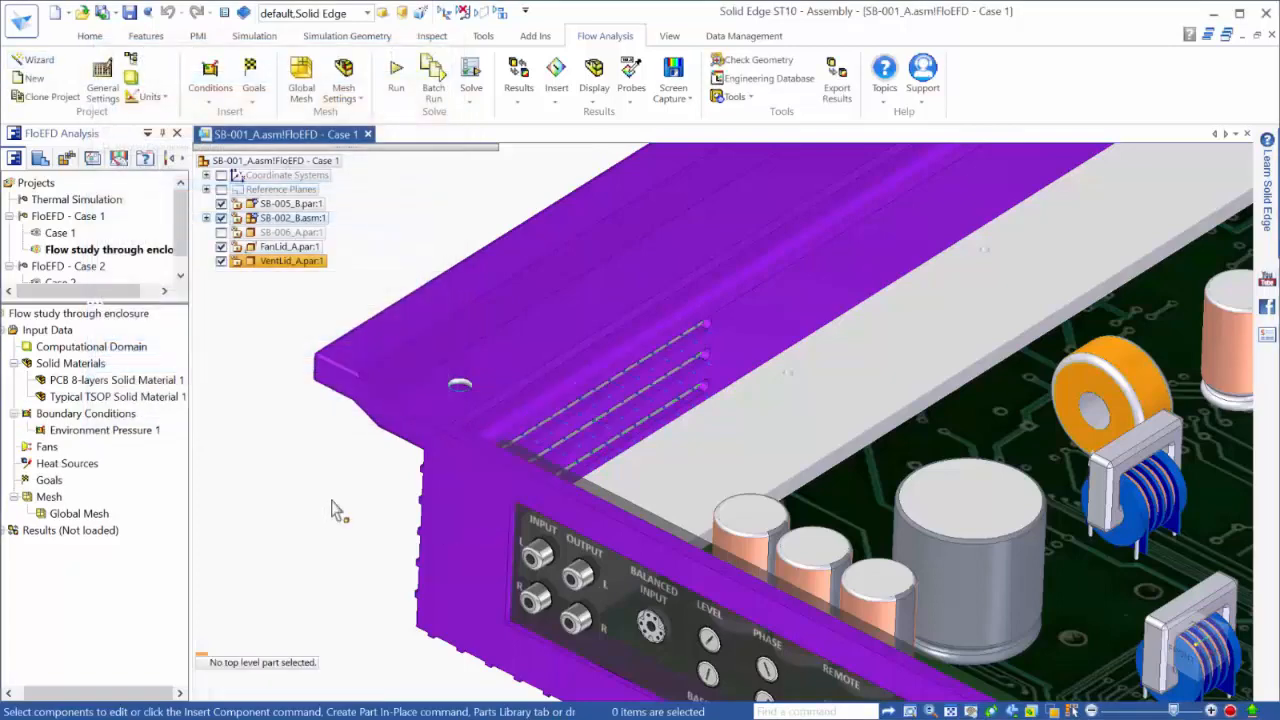
scroll(707, 242, up, 5)
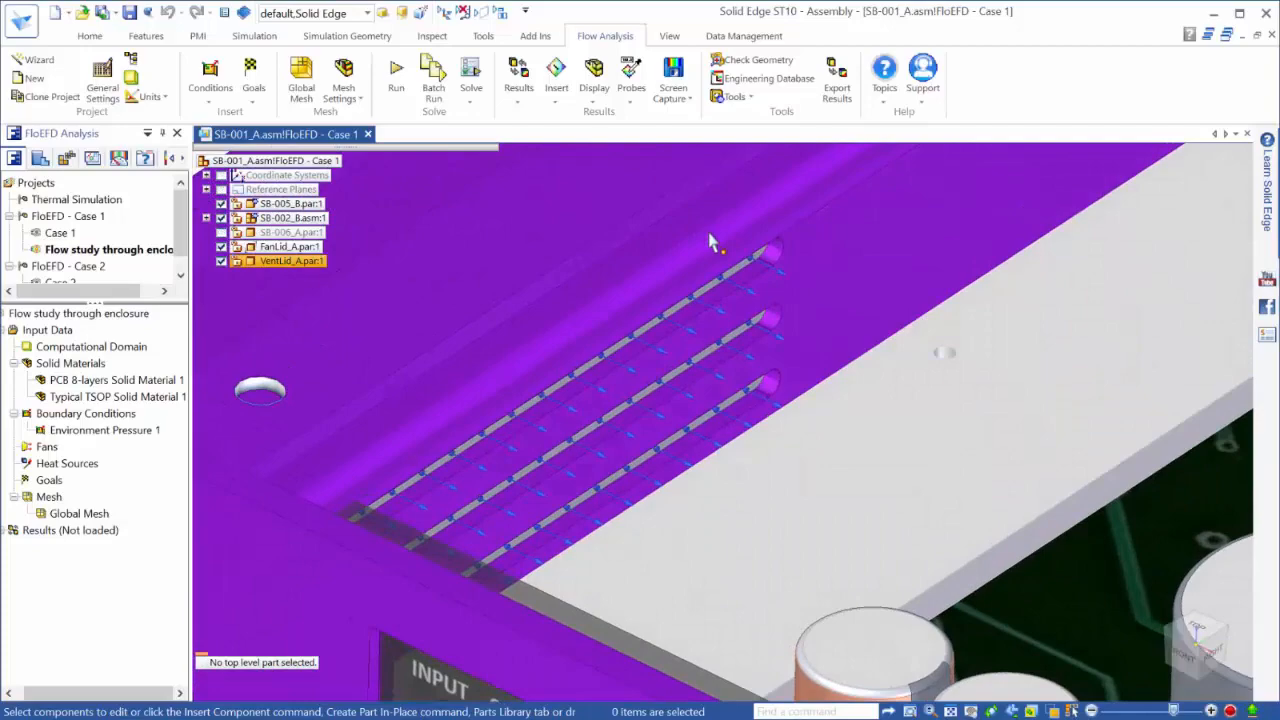
Step: Insert an external inlet fan on the ring-shaped inner face of the fan lid FanLid_A.par
scroll(923, 314, down, 7)
middle_drag(709, 423, 905, 416)
scroll(949, 169, up, 6)
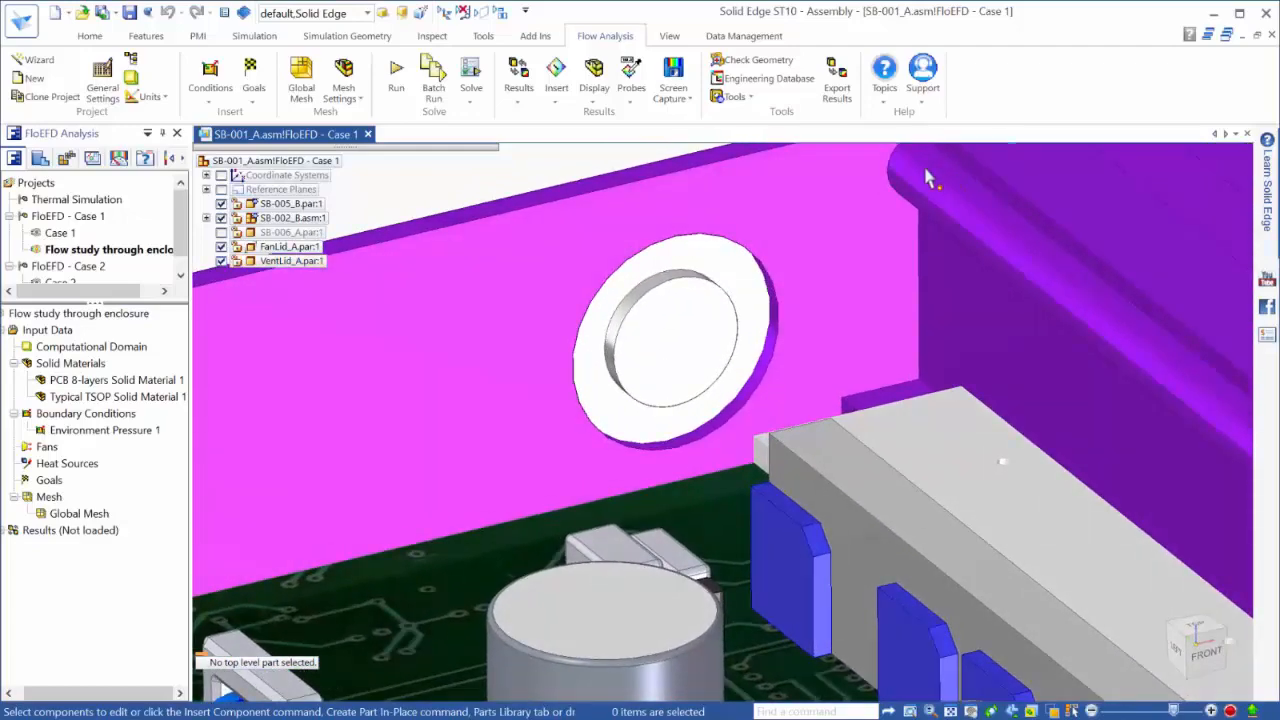
right_click(55, 446)
click(88, 456)
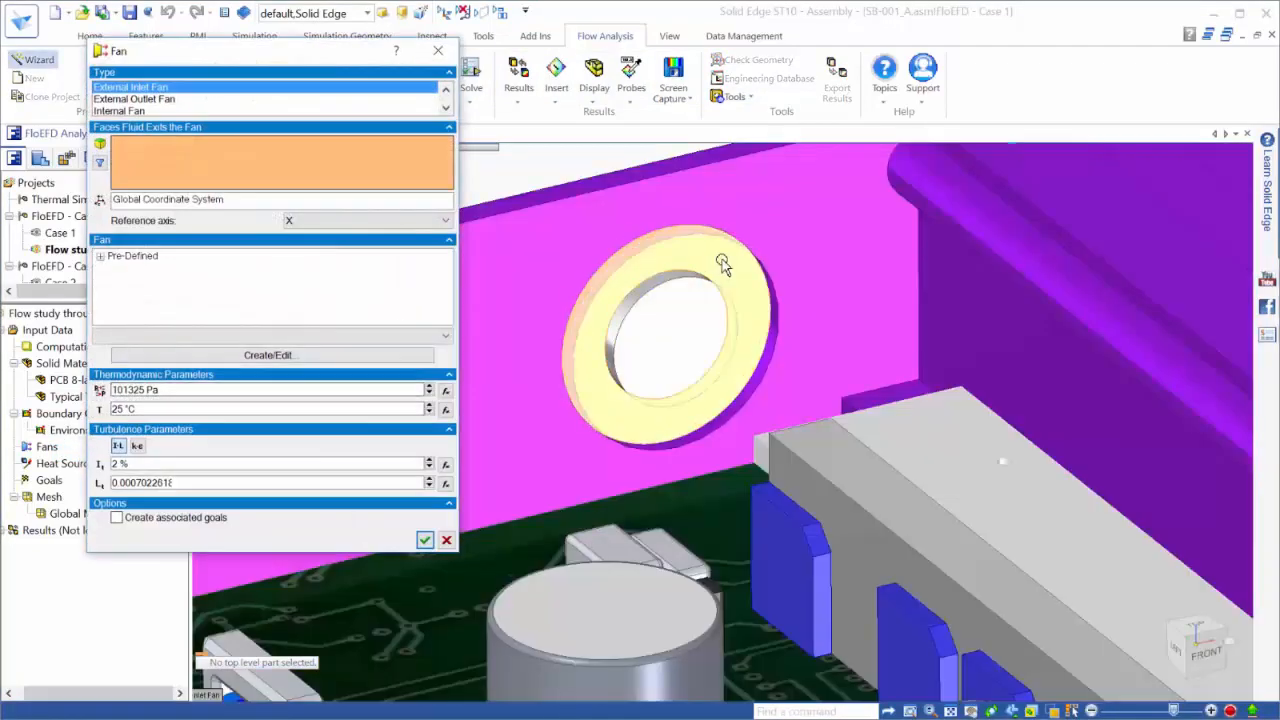
click(723, 263)
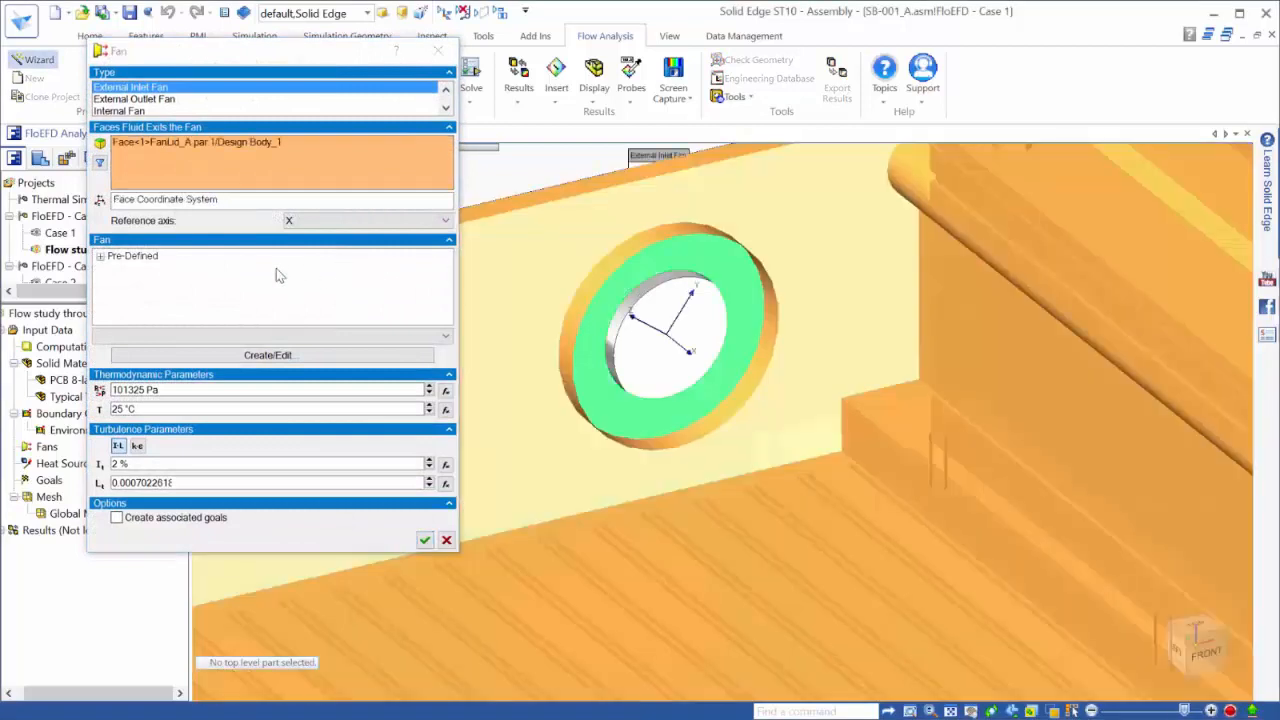
Step: Give the inlet fan the pre-defined Papst DC-Axial Series 600 curve 612 with swirl at 1000 RPM, and accept it
click(100, 256)
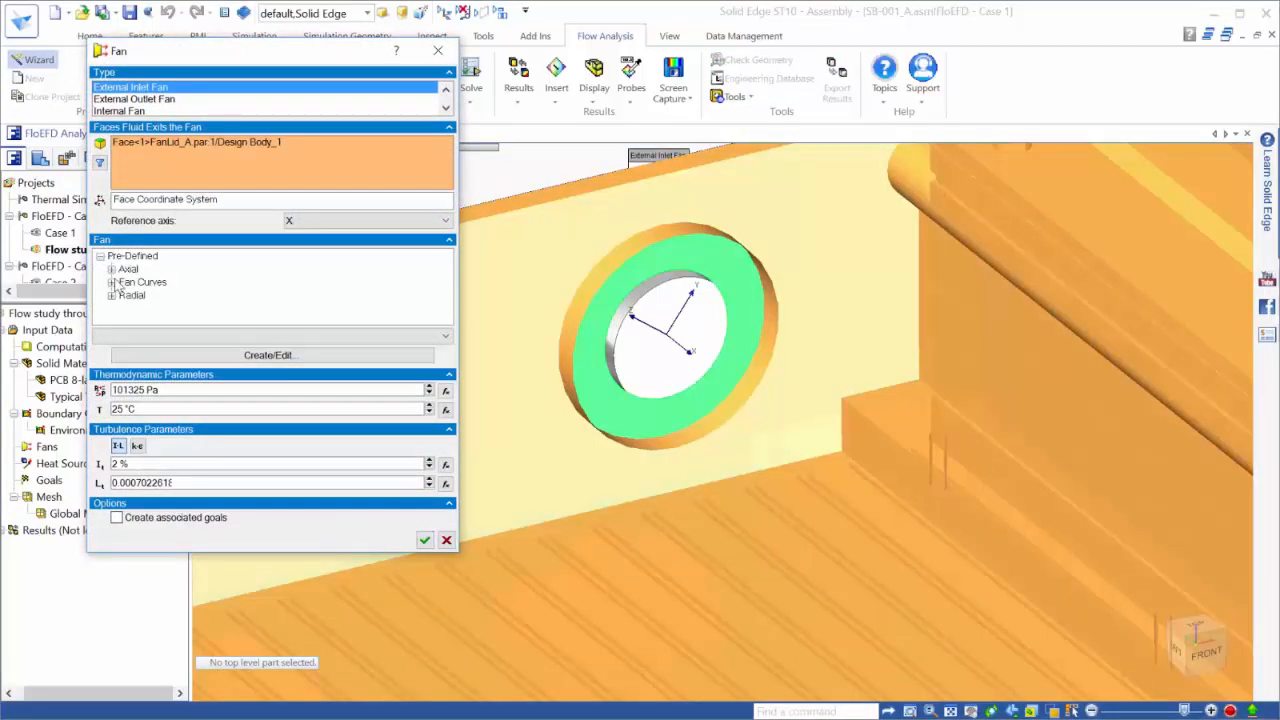
click(111, 282)
click(122, 295)
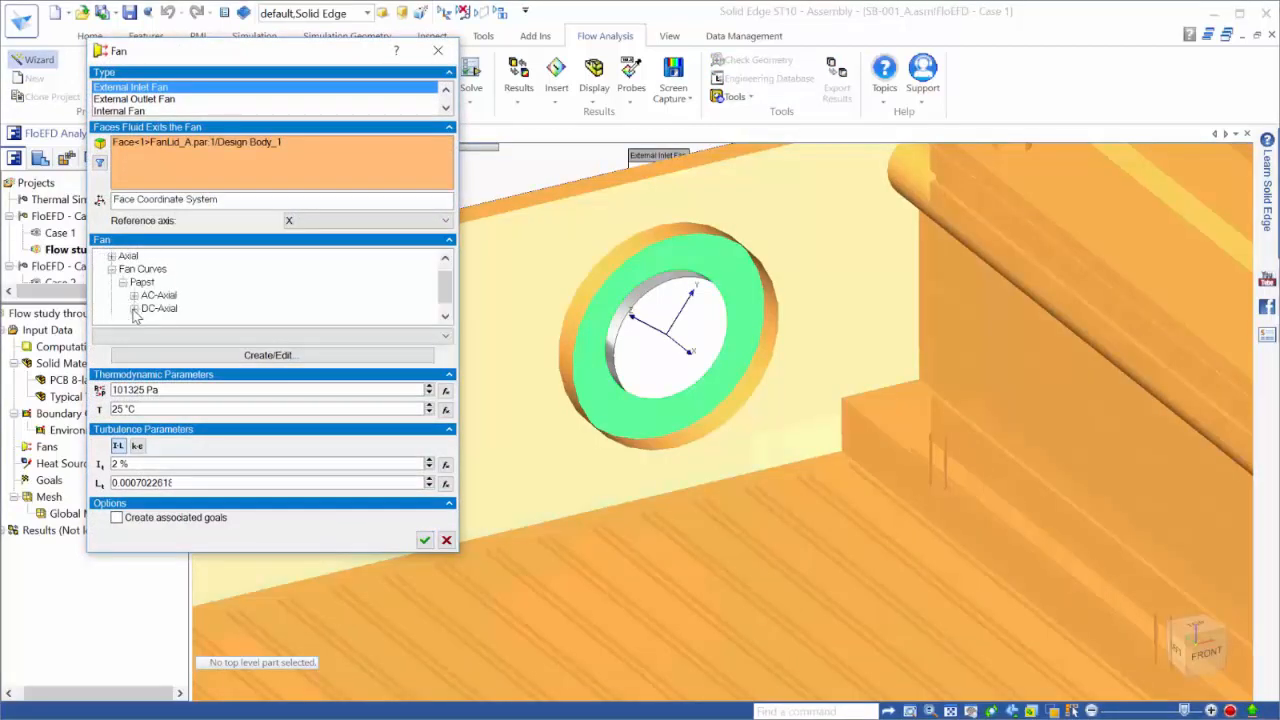
click(135, 308)
click(146, 308)
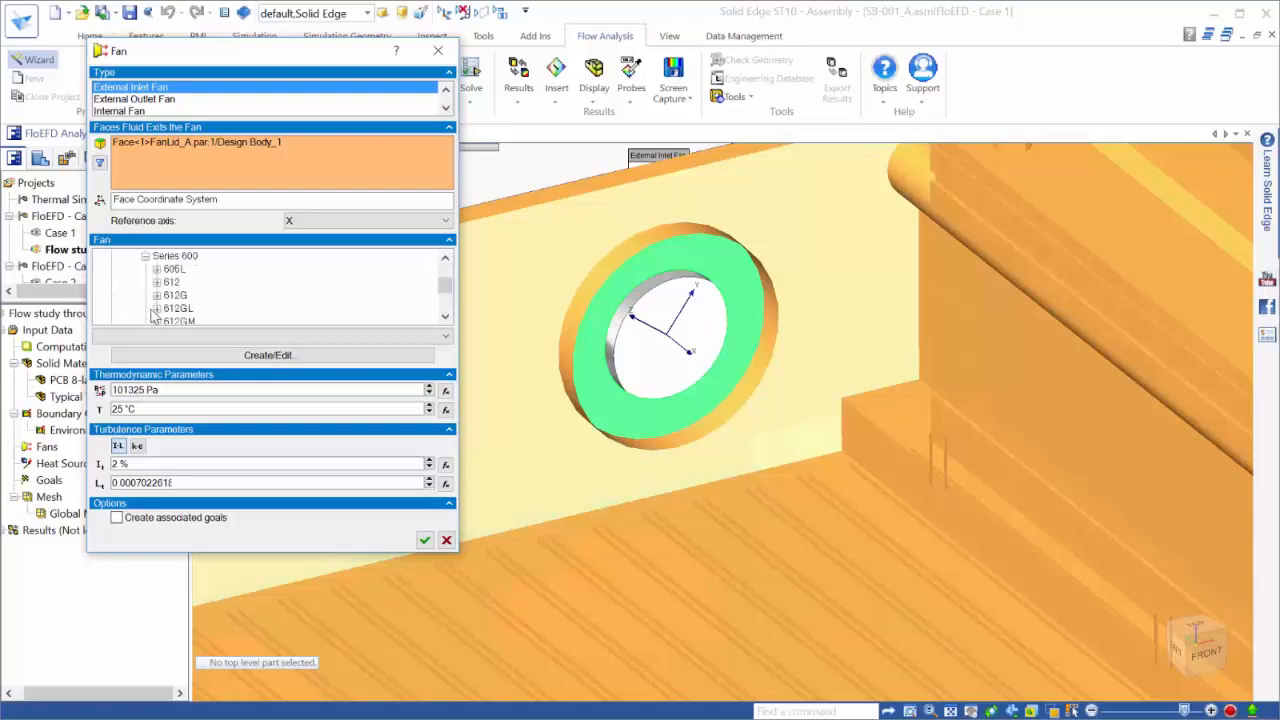
click(183, 296)
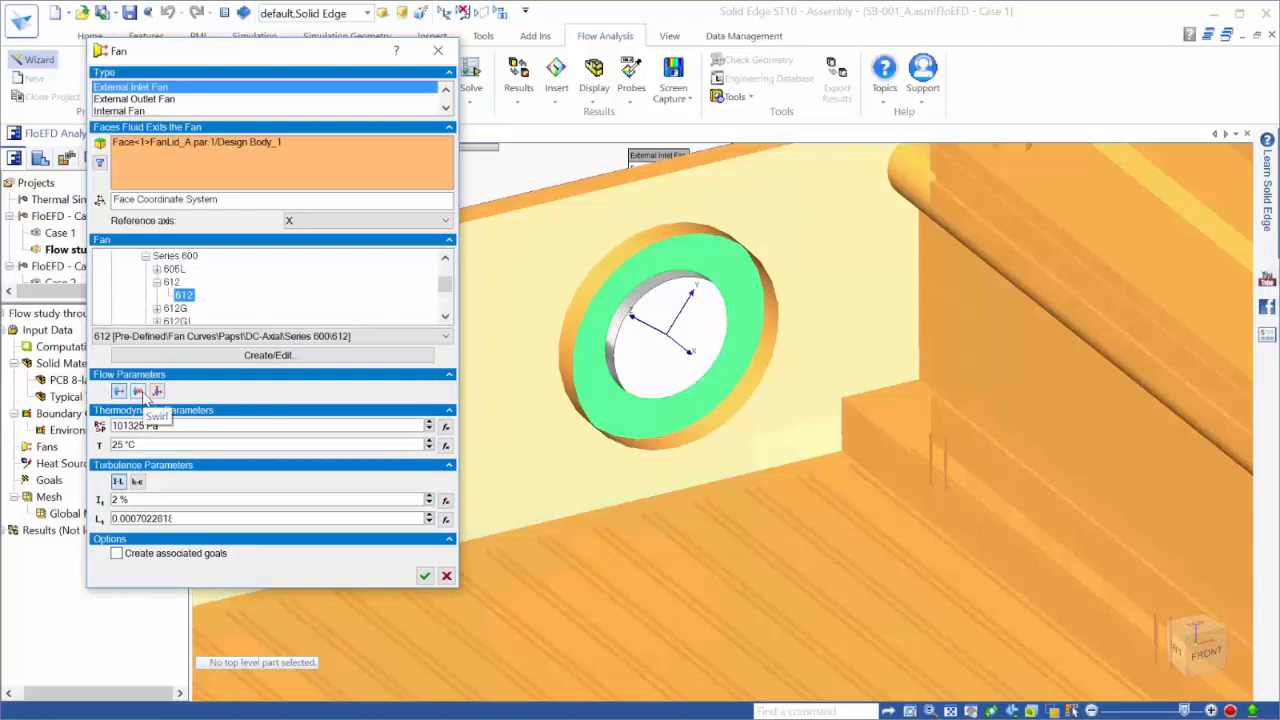
click(138, 391)
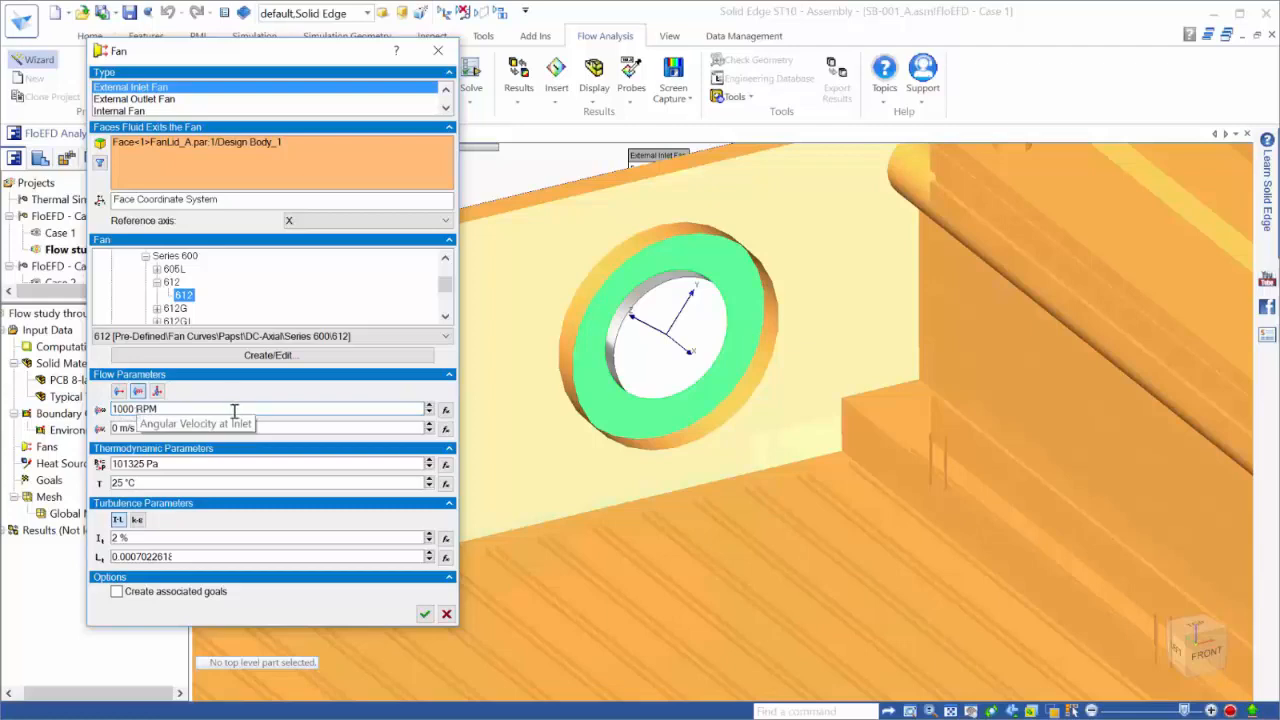
click(424, 614)
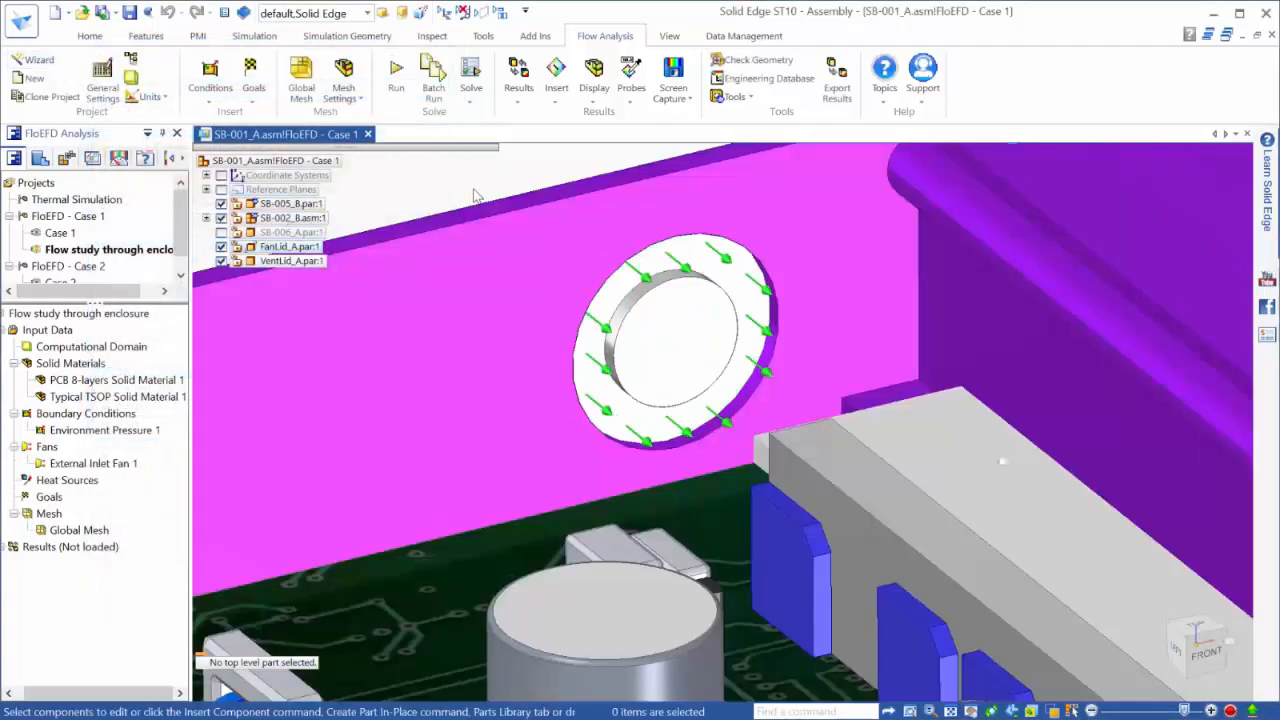
Step: Add a volume heat source of 20 W to the four chips that use the Typical TSOP material
scroll(866, 326, down, 6)
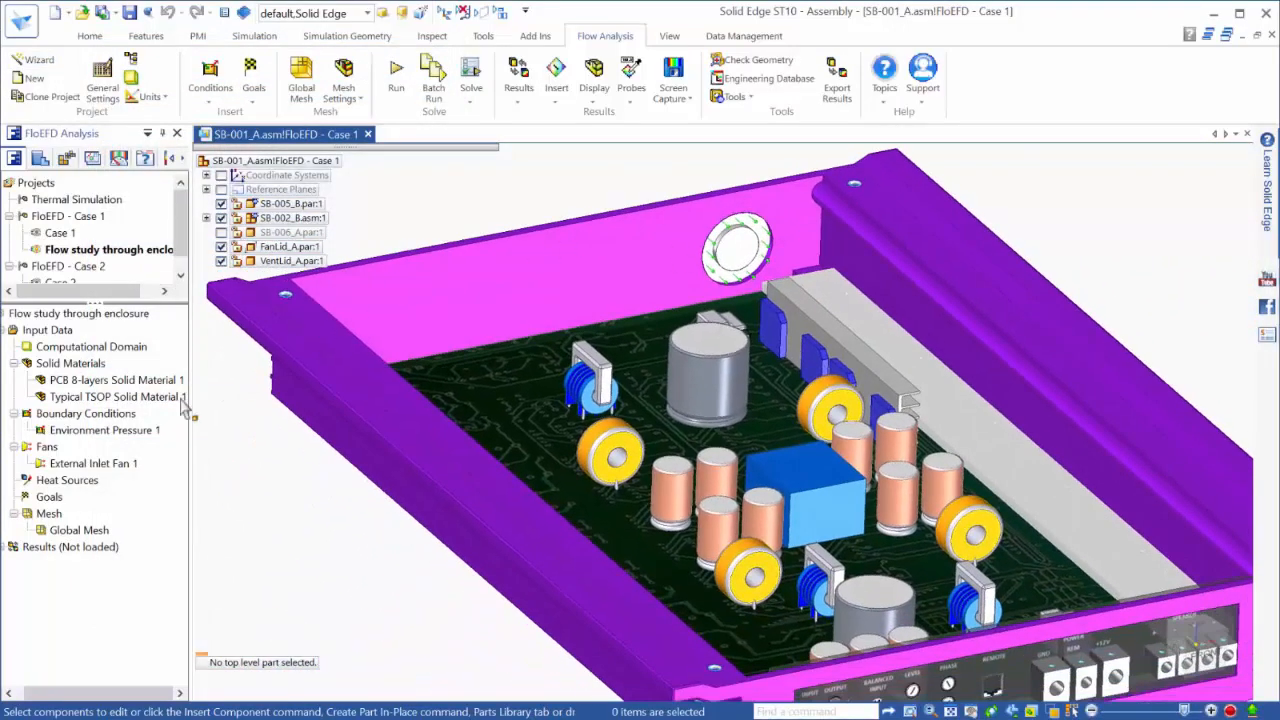
right_click(72, 484)
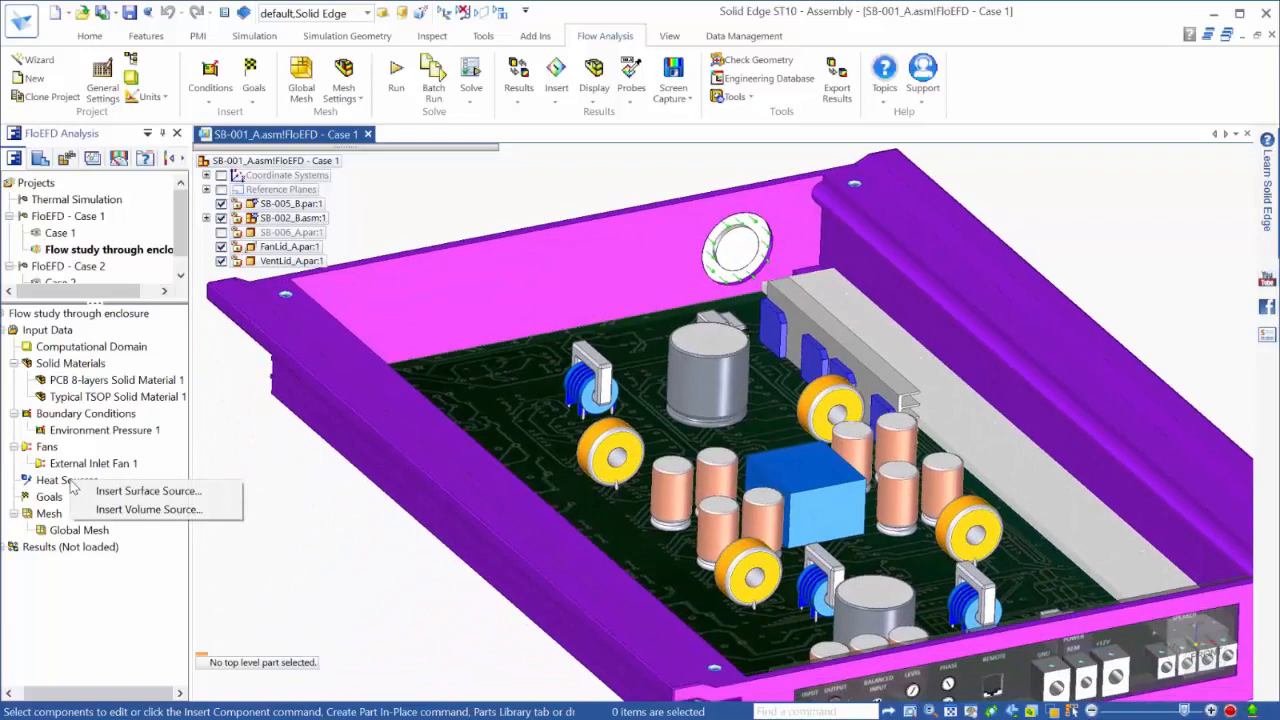
click(120, 511)
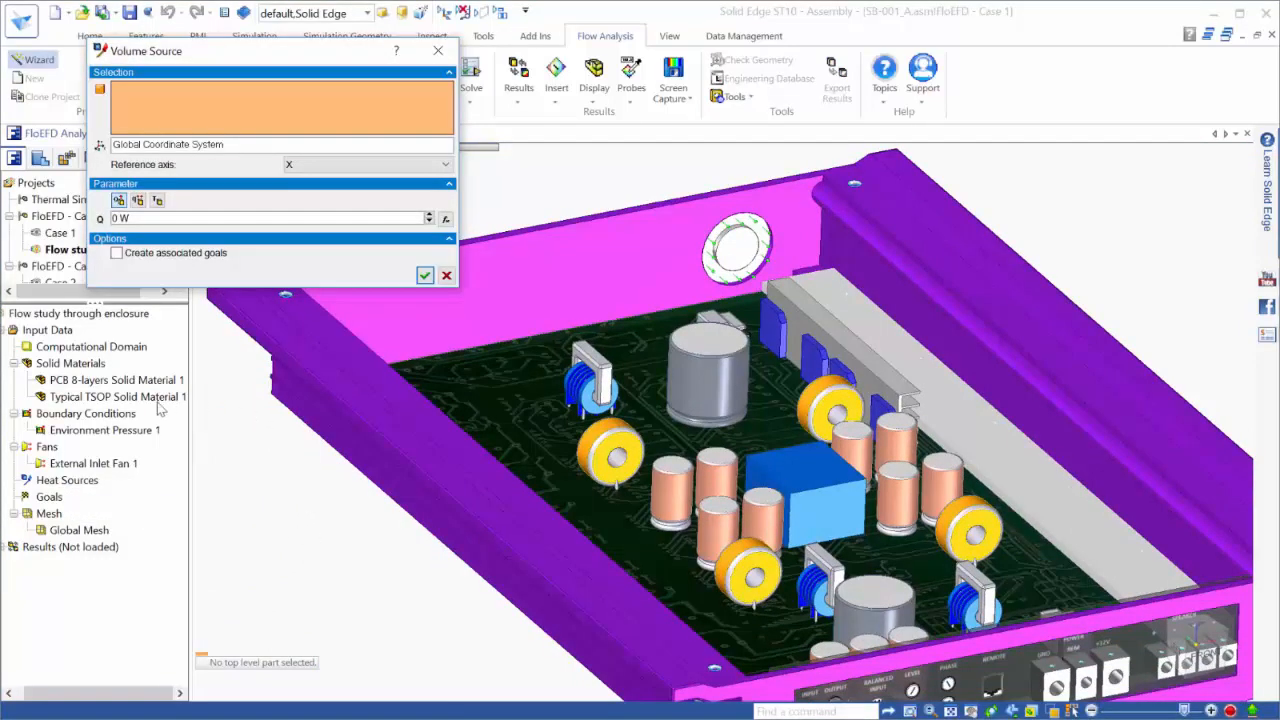
click(117, 397)
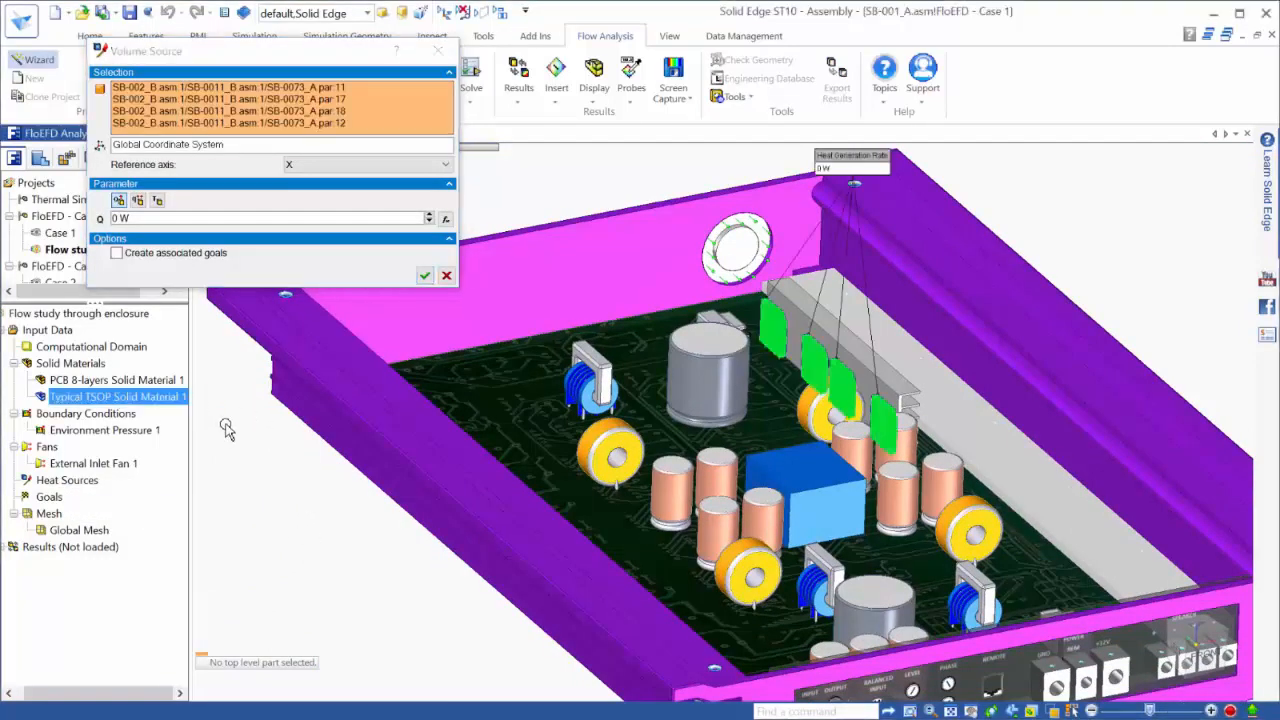
click(123, 218)
text(2)
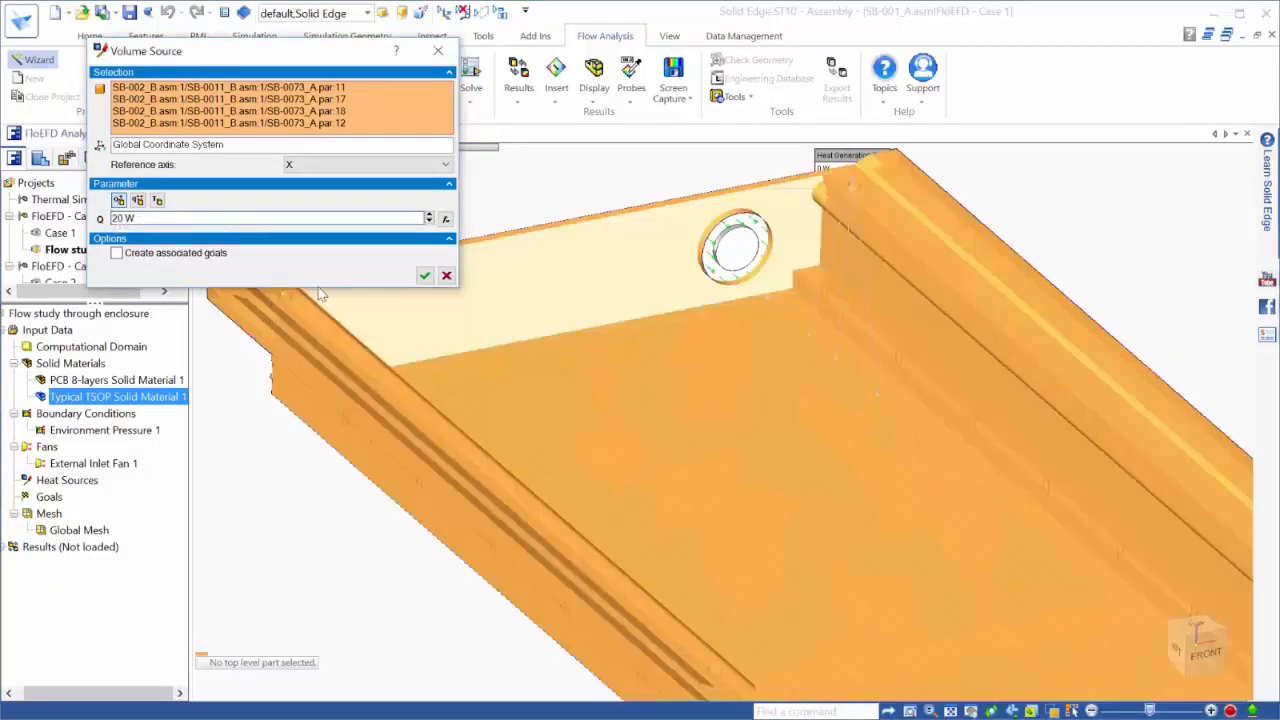
click(424, 276)
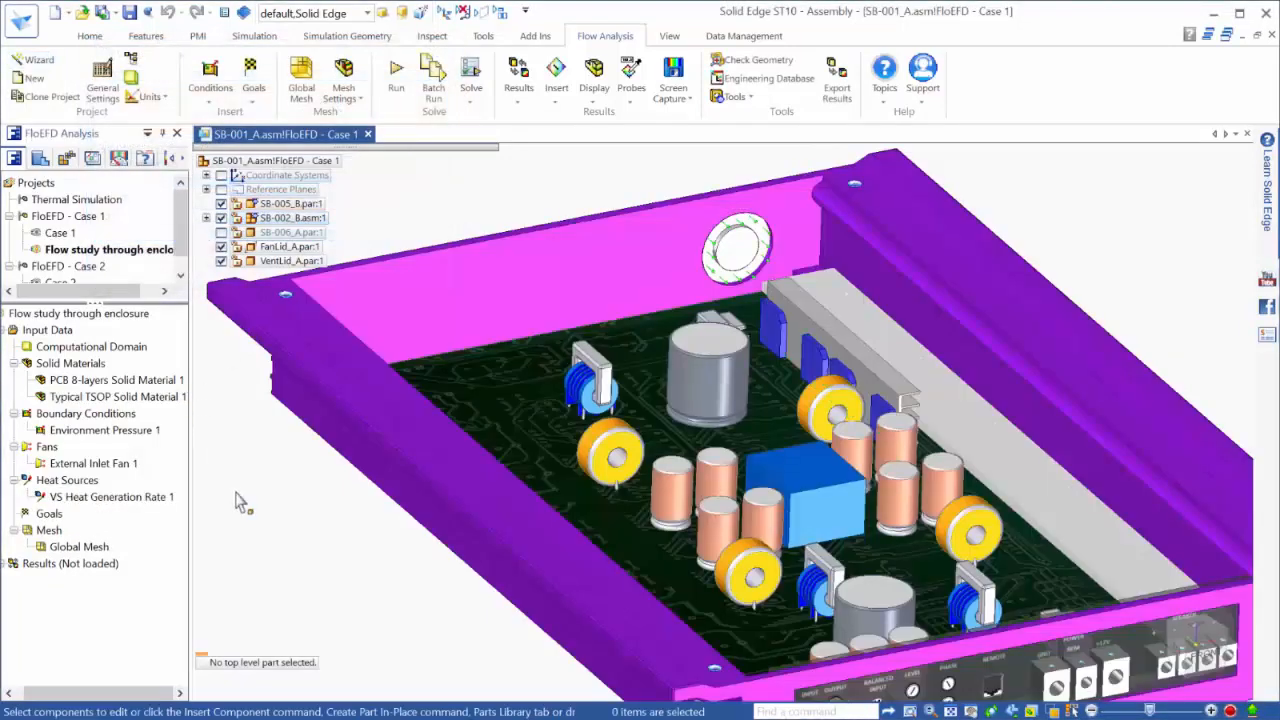
Step: Add a volume heat source of 20 W to the circuit board that uses the PCB 8-layers material
right_click(80, 483)
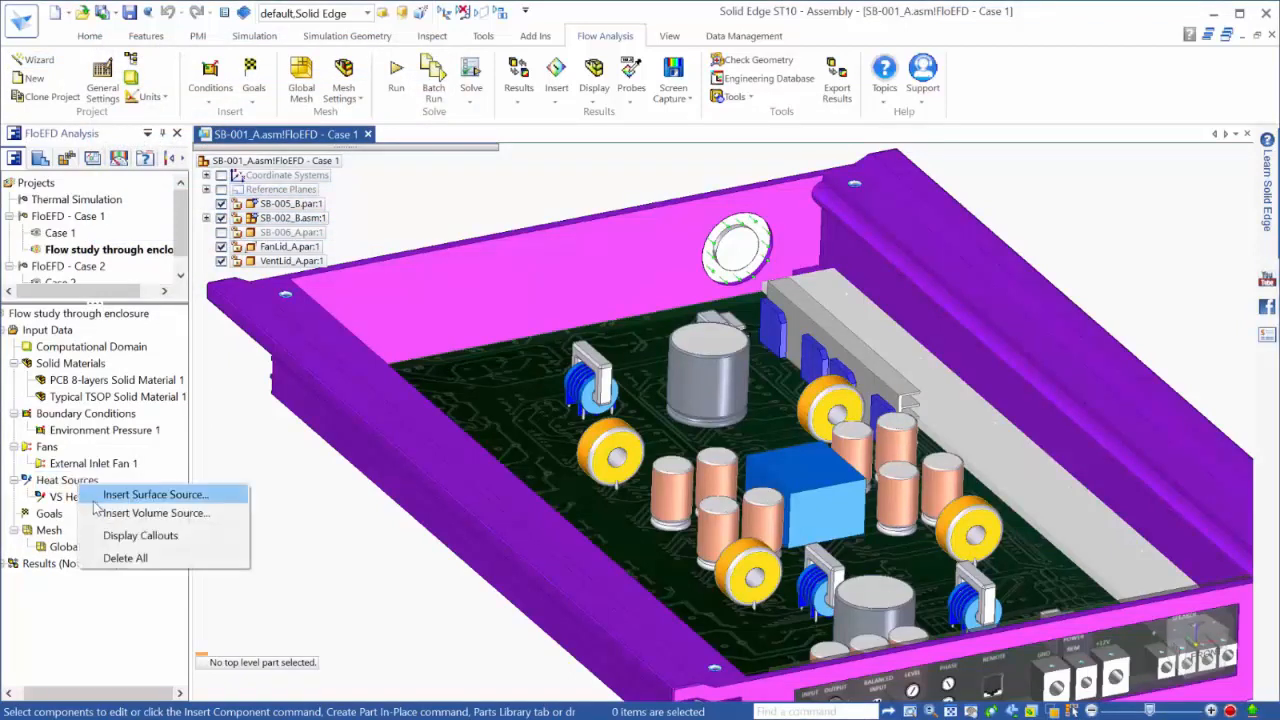
click(110, 513)
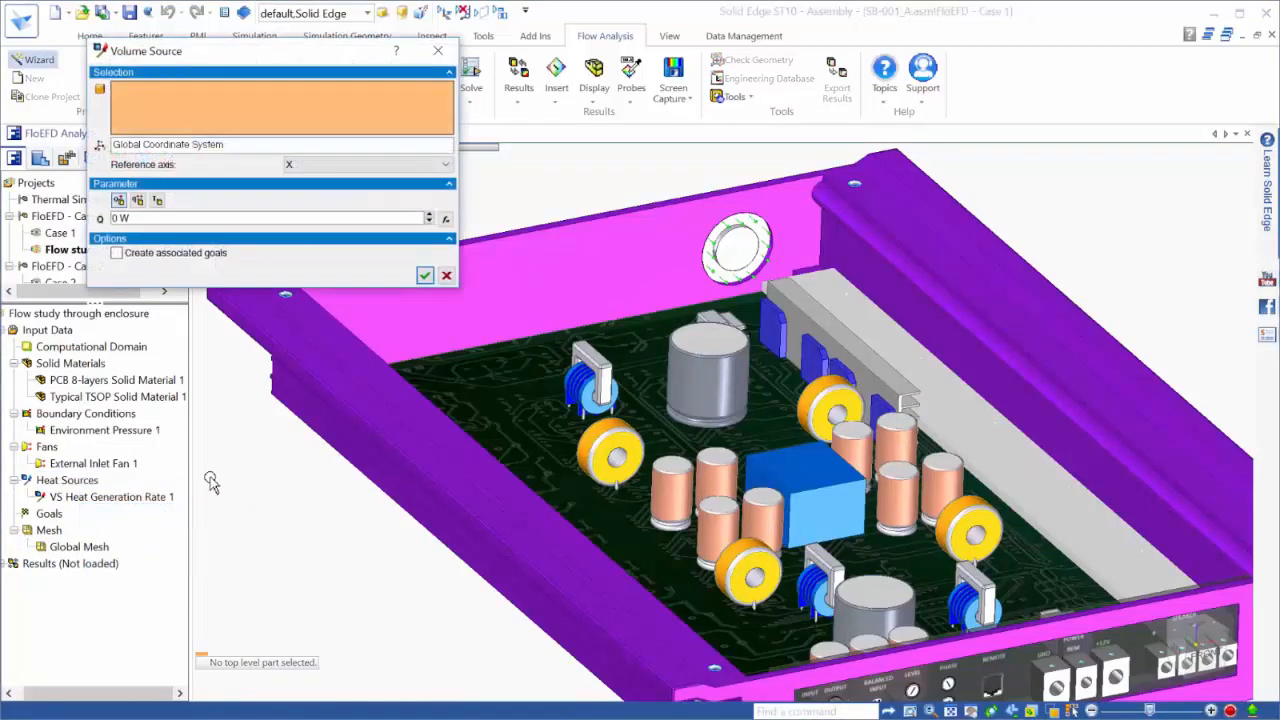
click(152, 381)
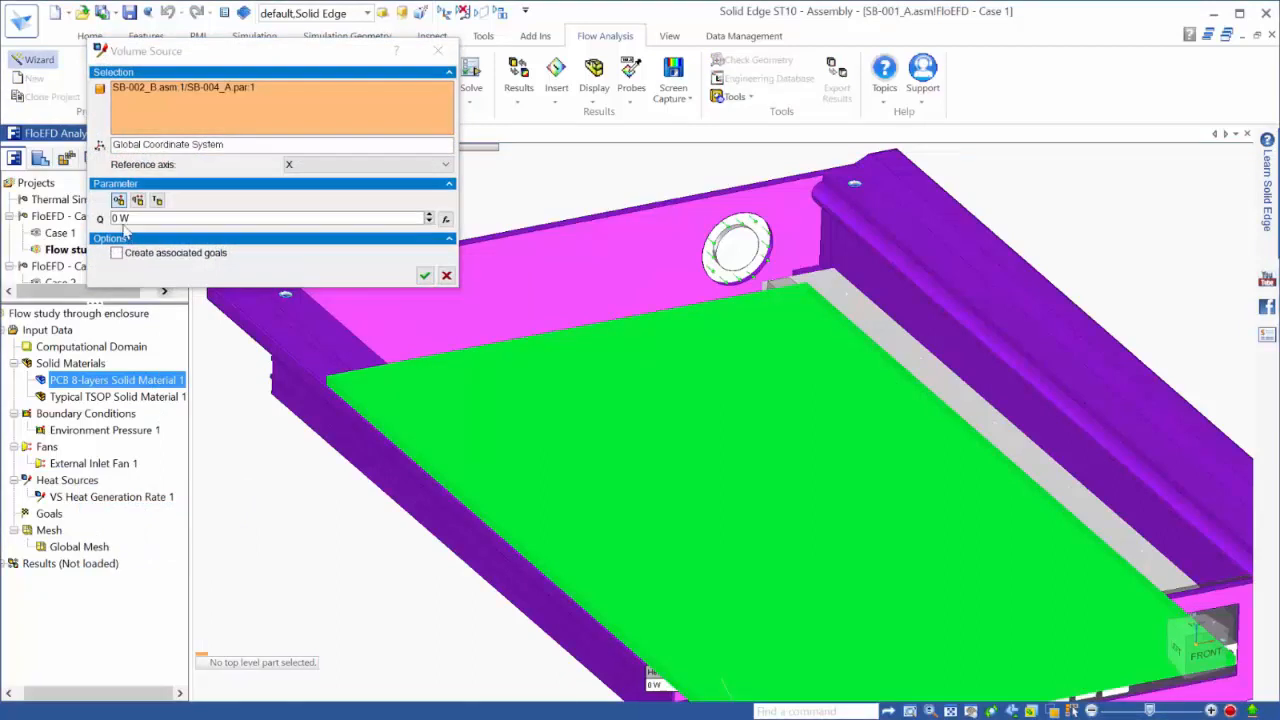
click(115, 218)
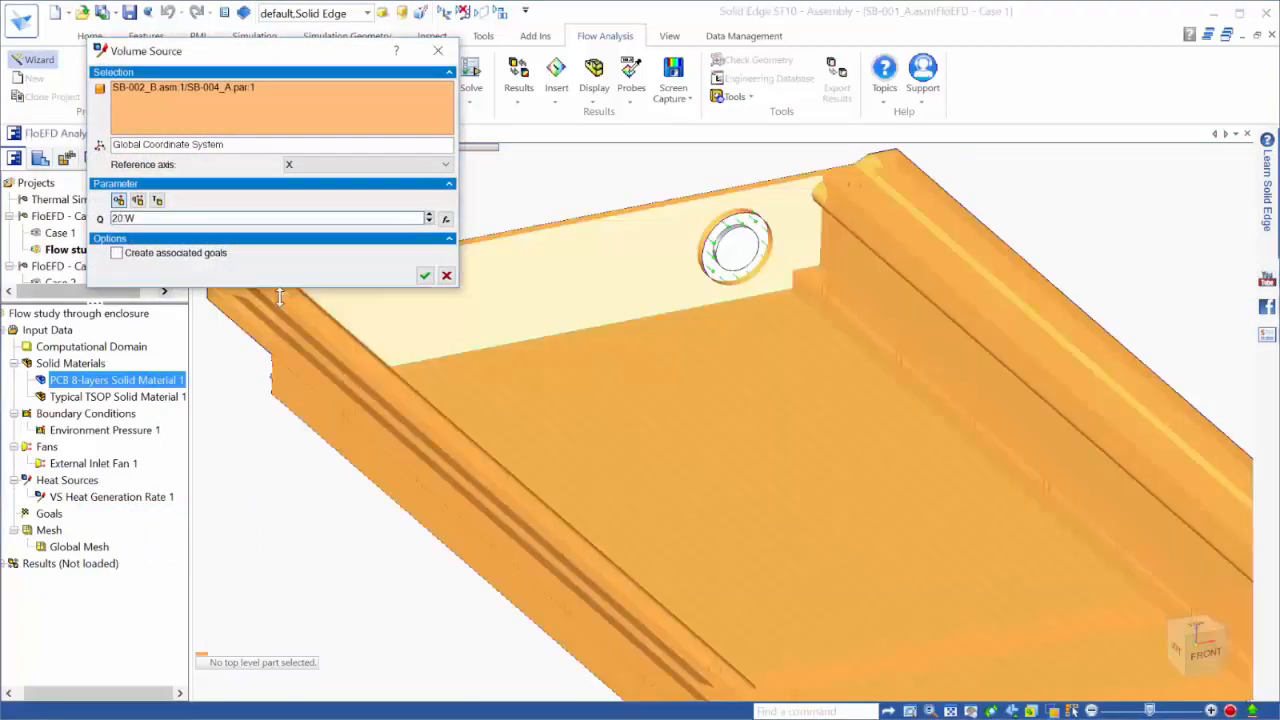
click(424, 275)
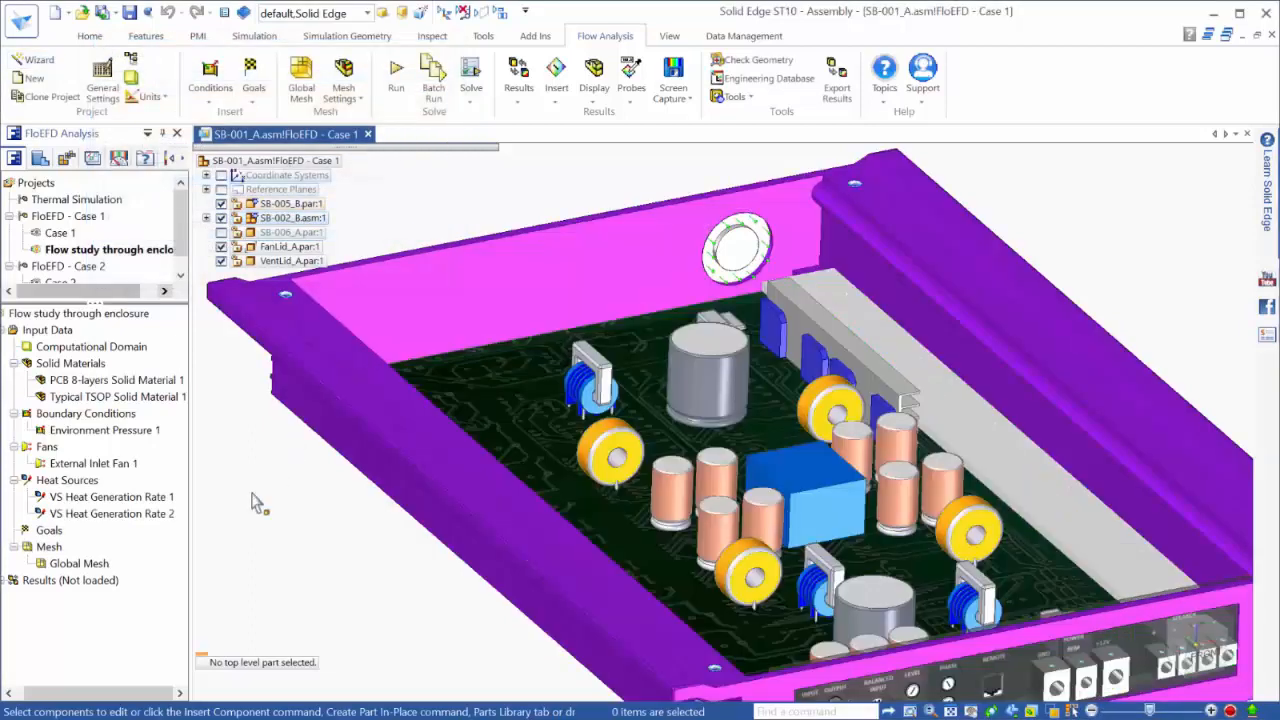
Step: Rename the heat source on the four chips as Transistors
scroll(850, 332, down, 3)
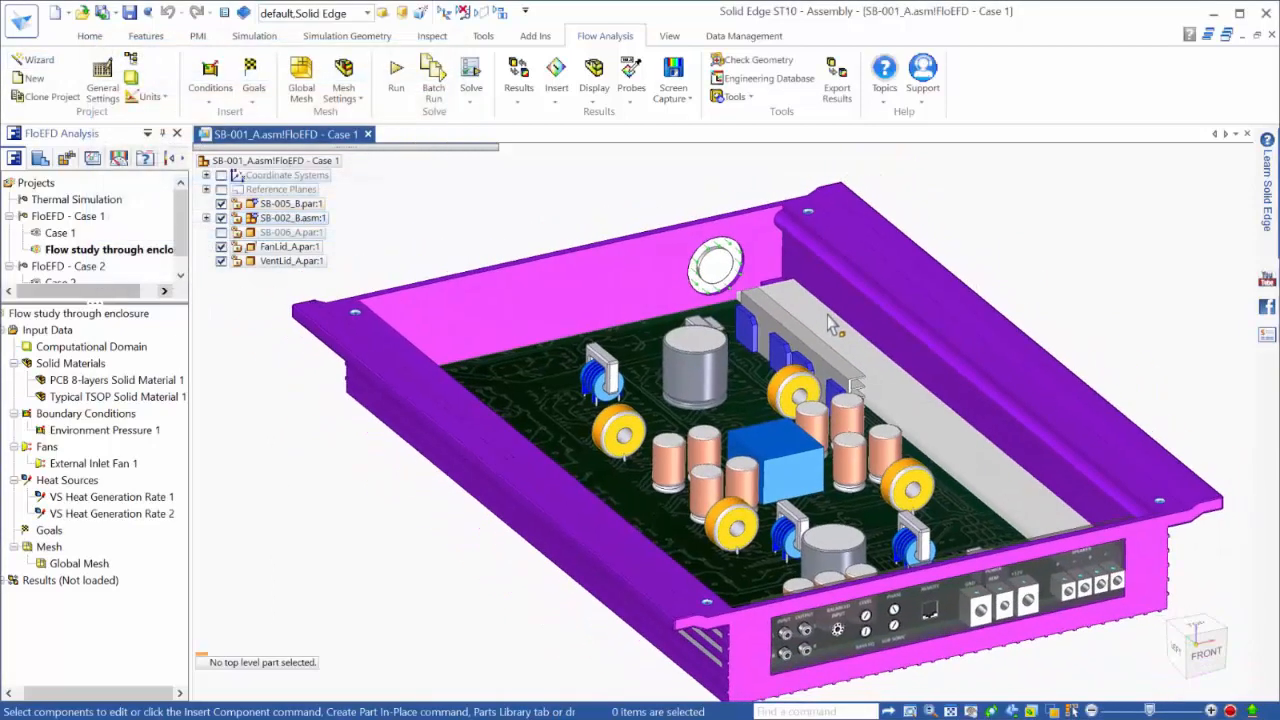
click(159, 500)
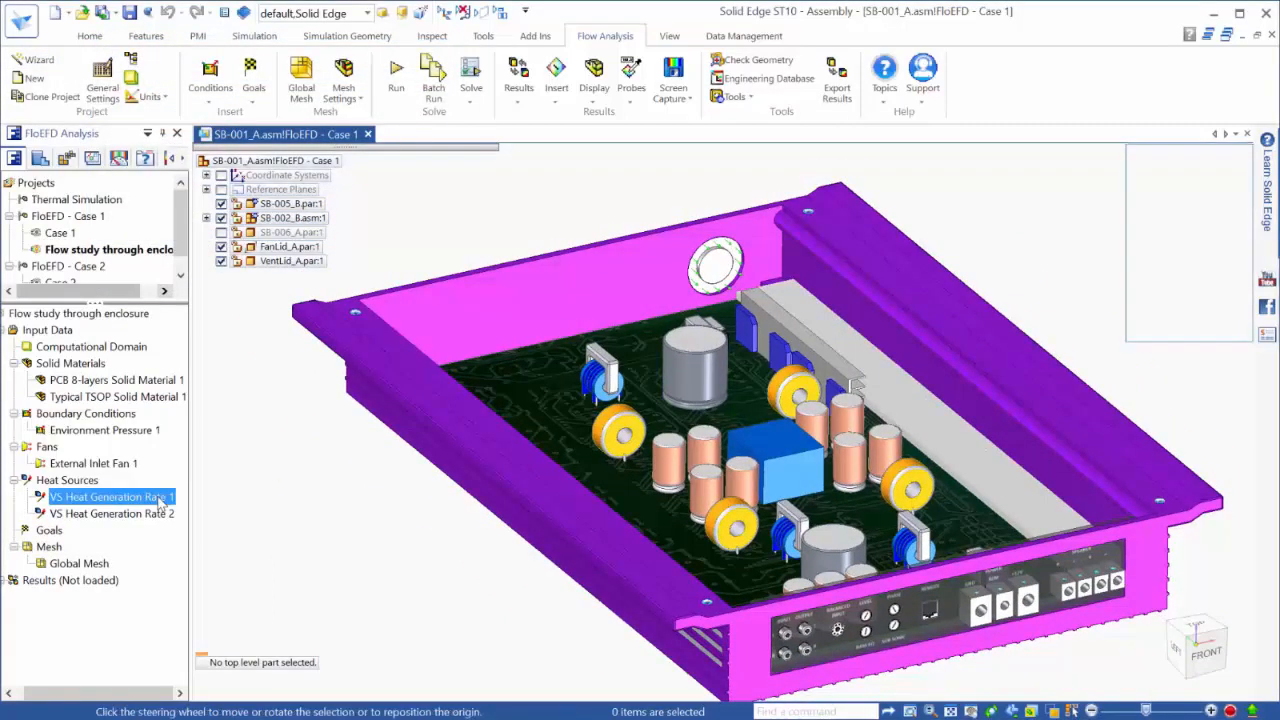
click(160, 500)
key(BackSpace)
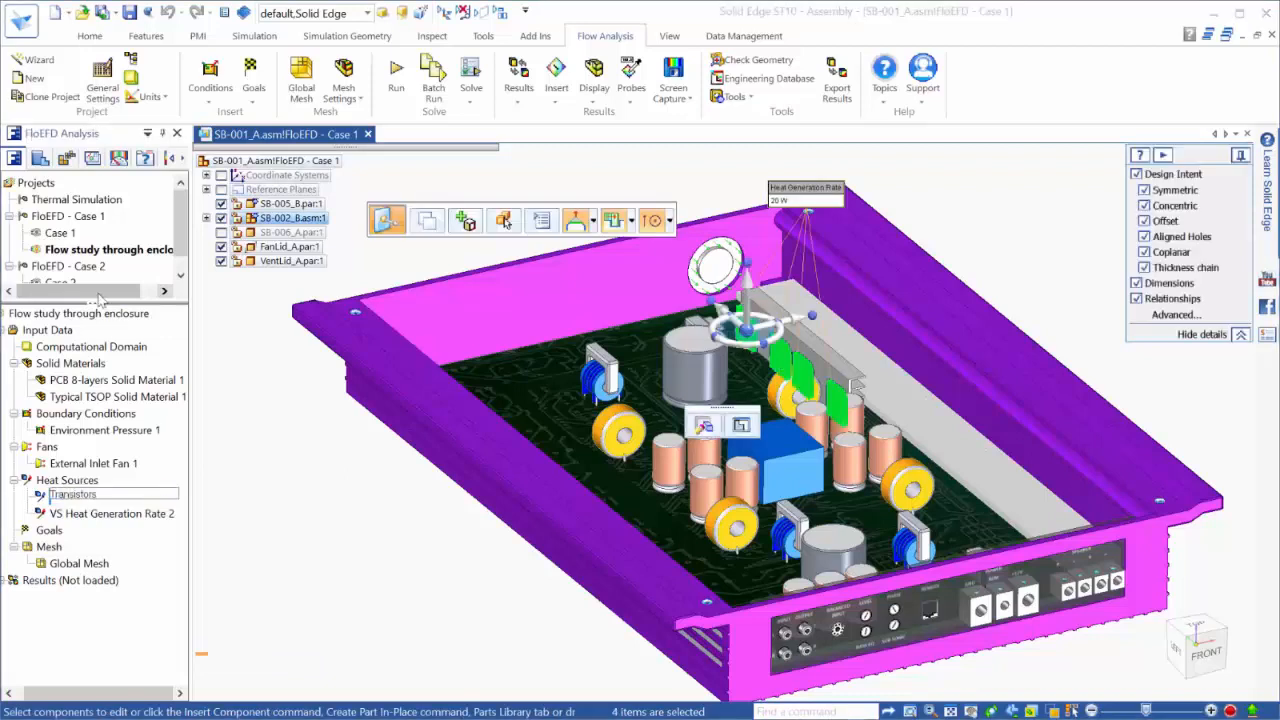
key(Return)
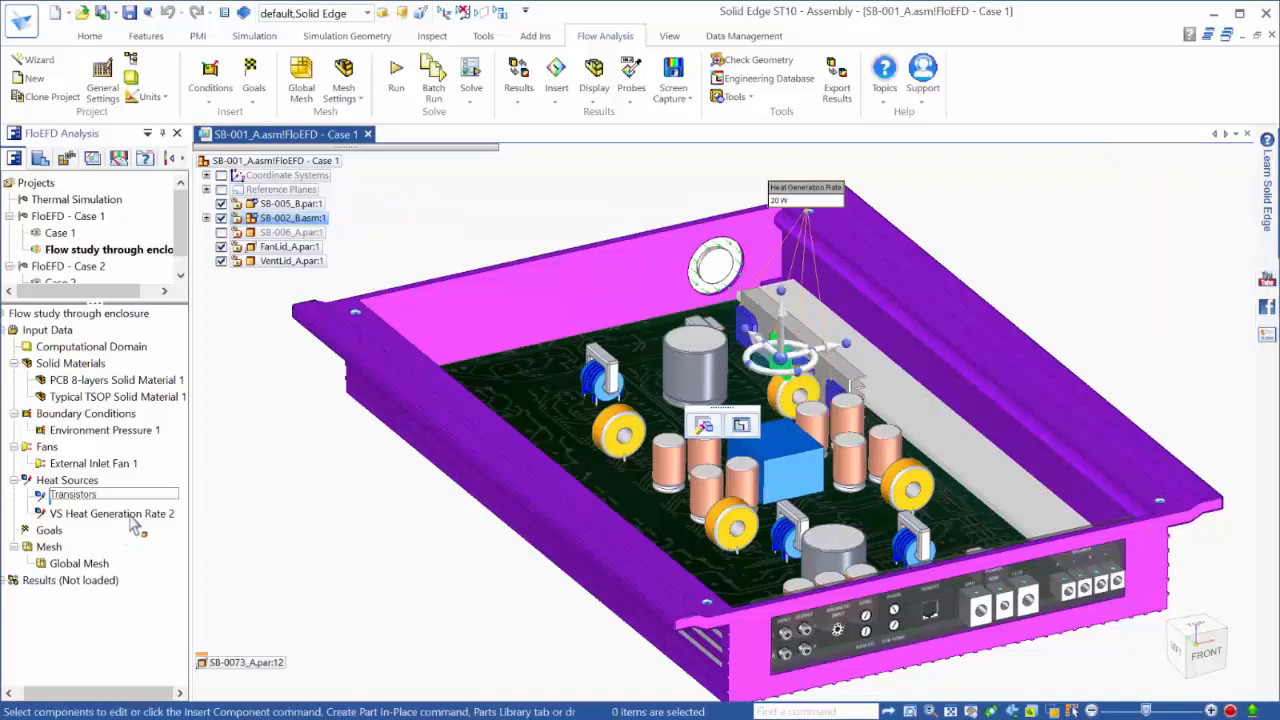
Step: Rename the circuit board's heat source as PCB
click(130, 515)
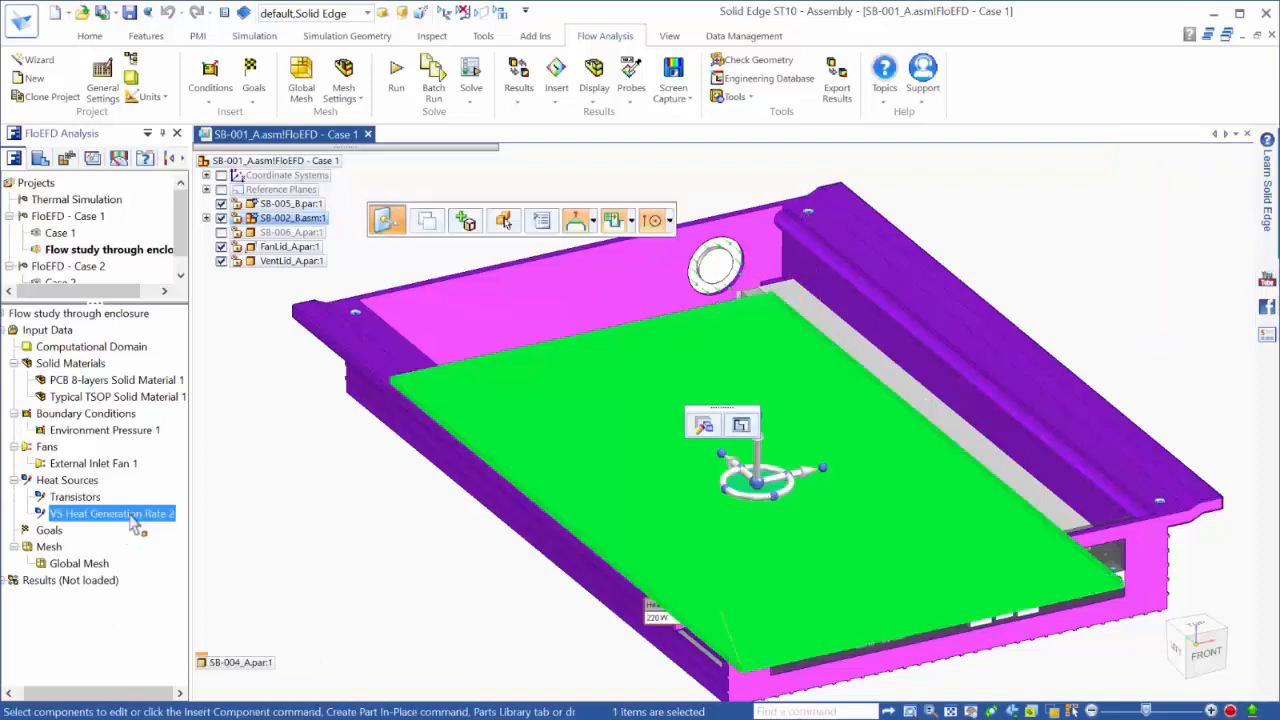
click(131, 515)
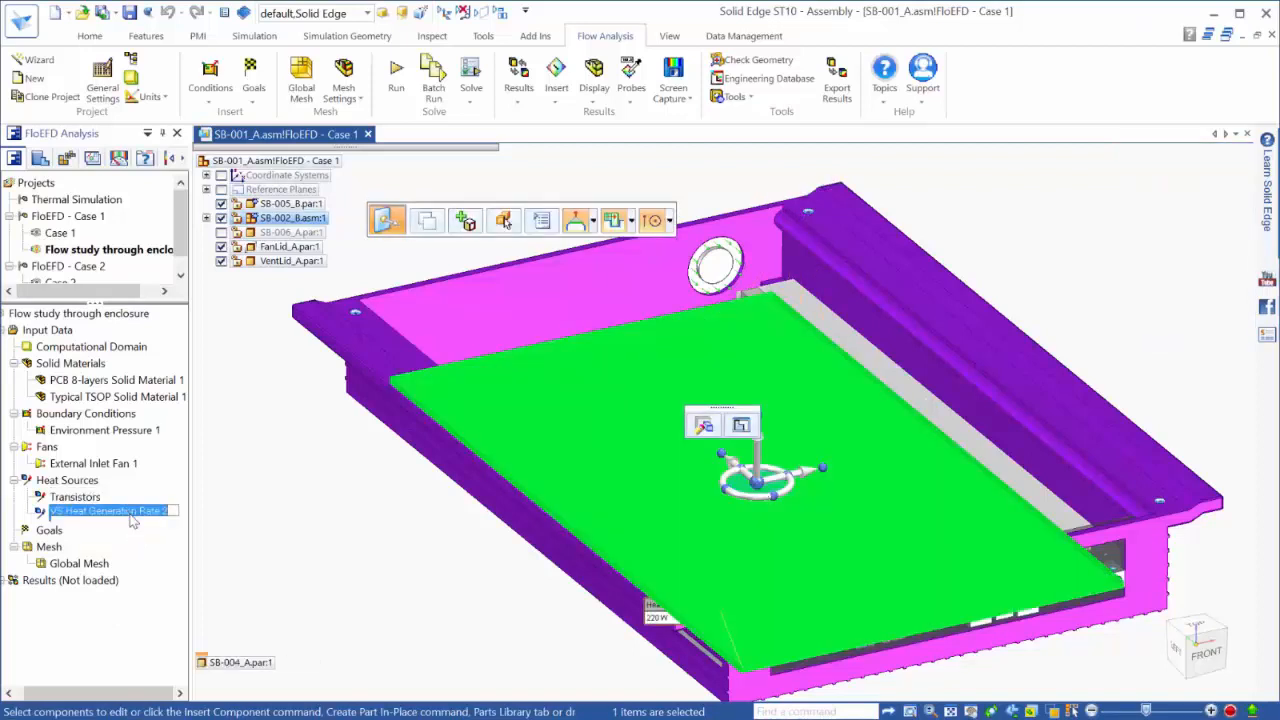
text(F)
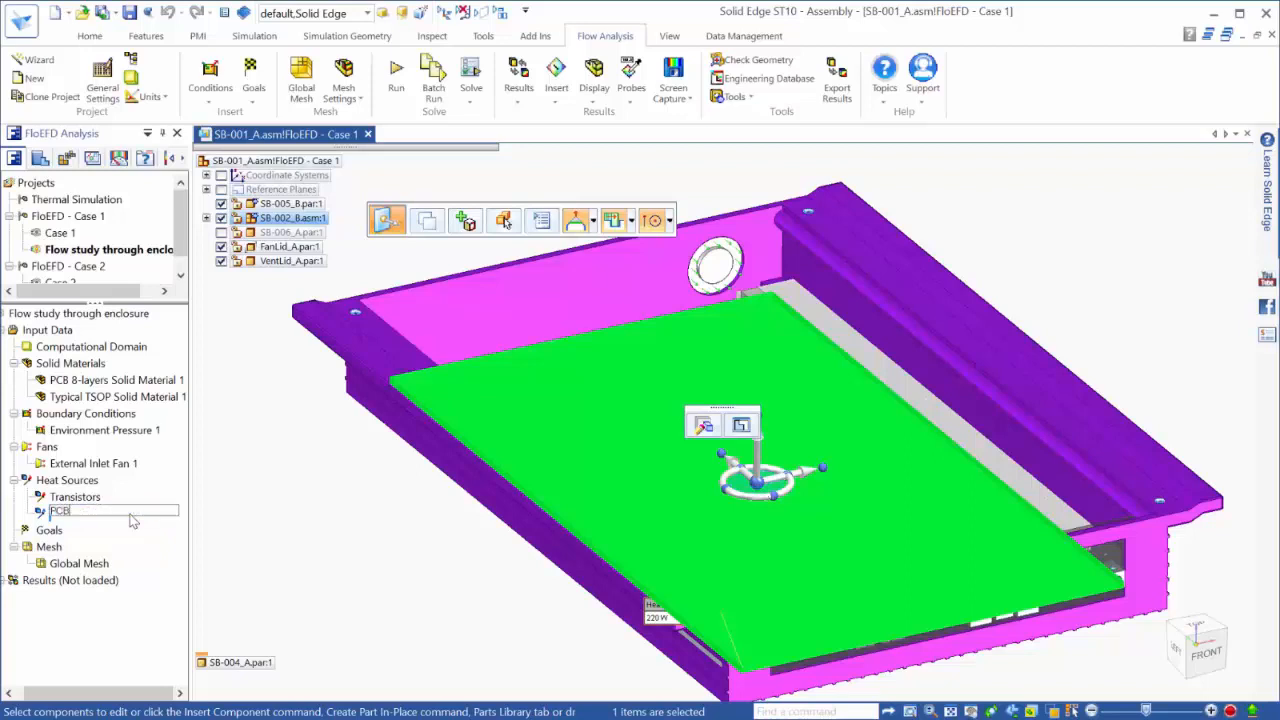
click(117, 626)
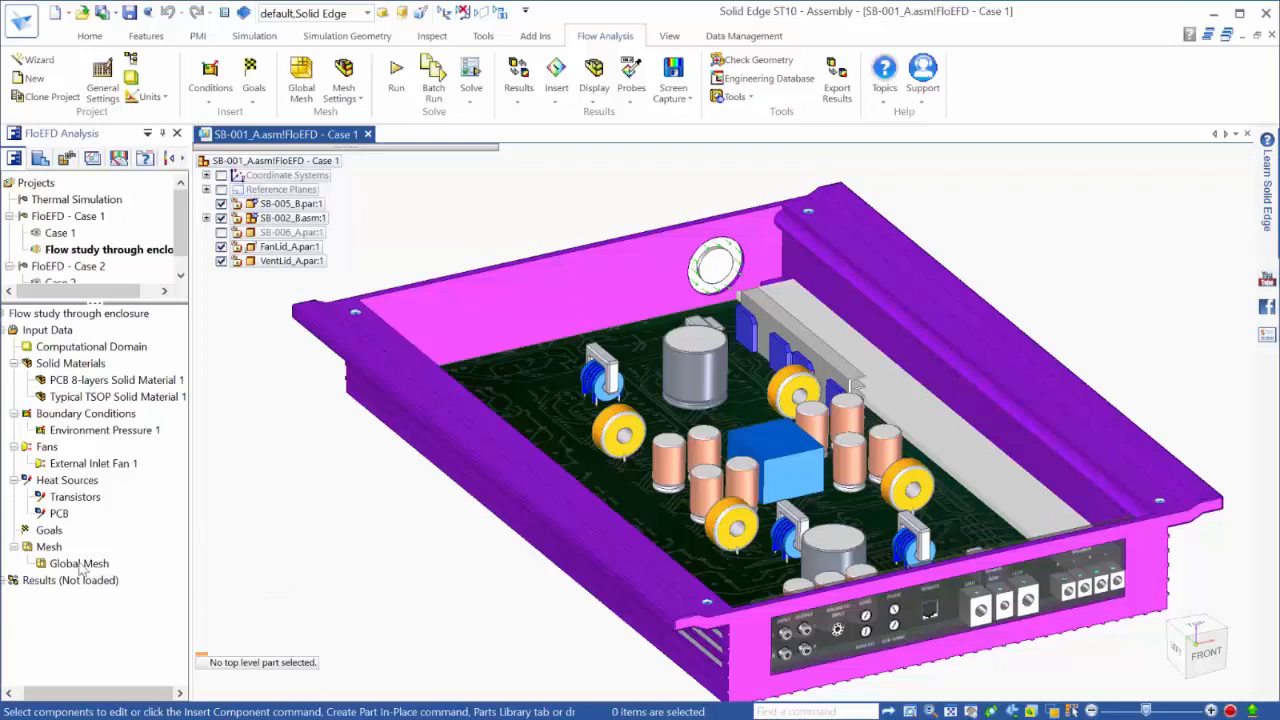
Step: Add volume goals for the average and maximum Temperature (Solid) of the components in the Transistors heat source
right_click(60, 536)
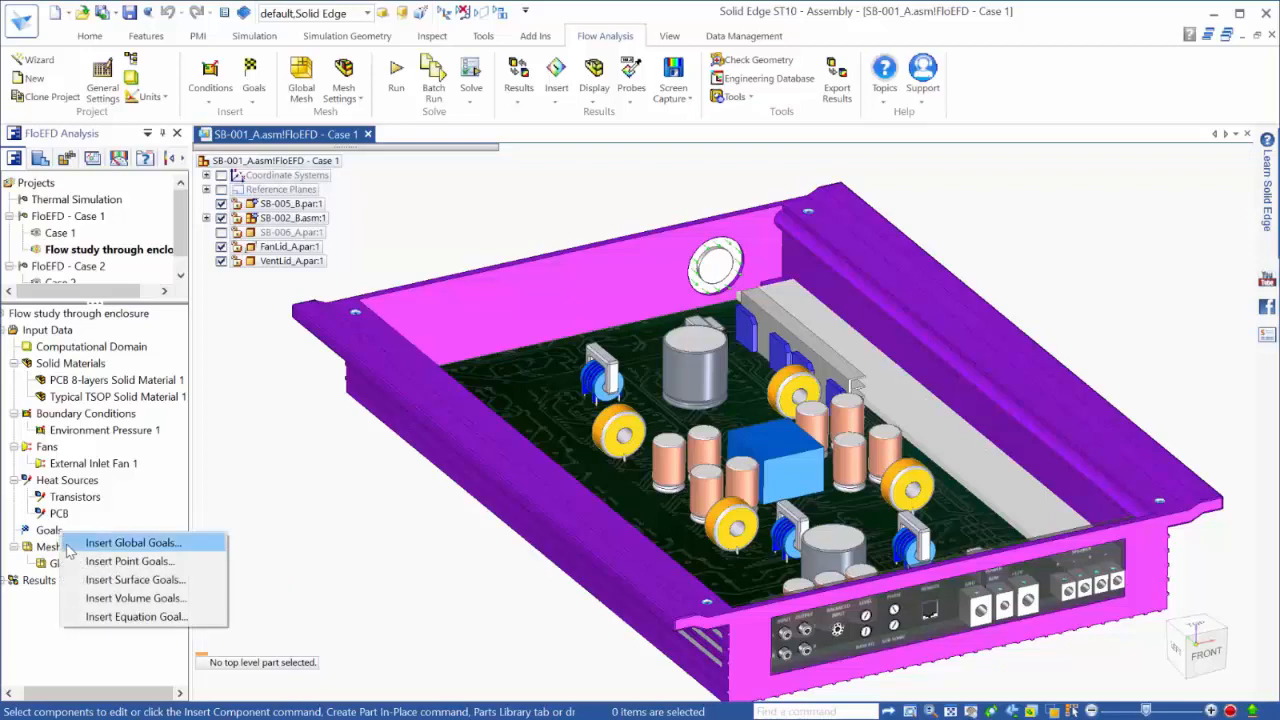
click(88, 598)
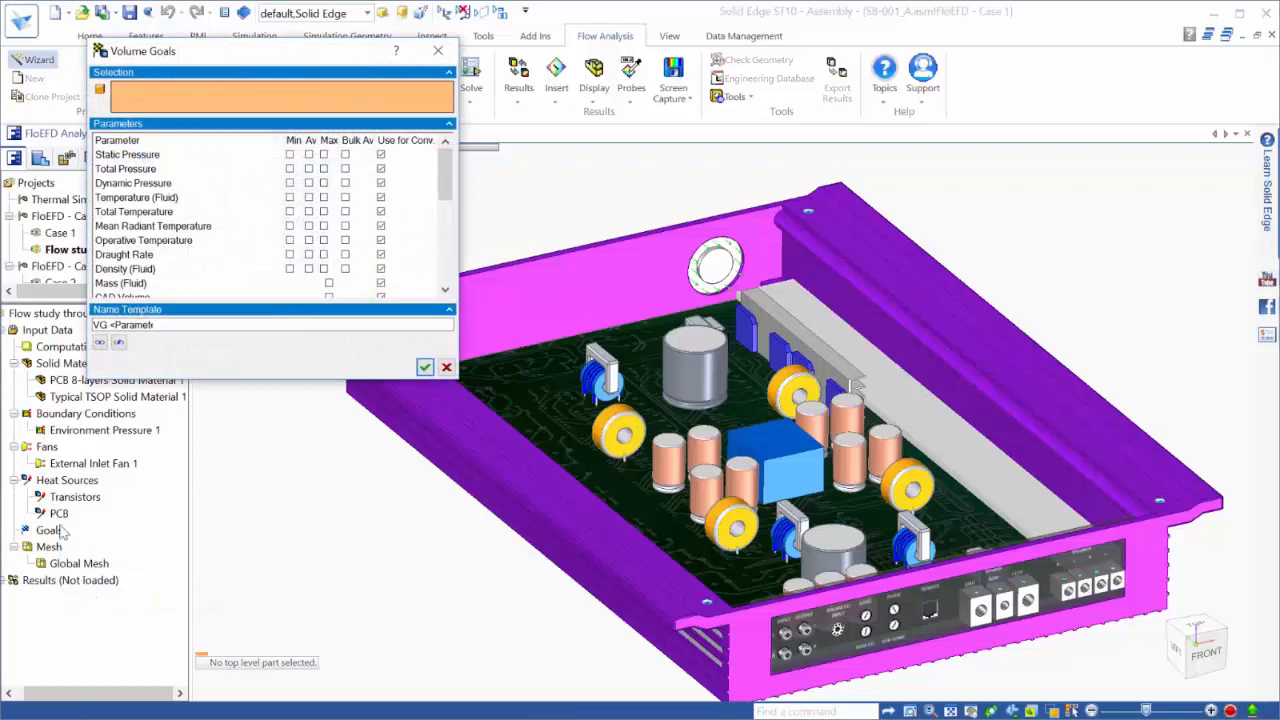
click(72, 500)
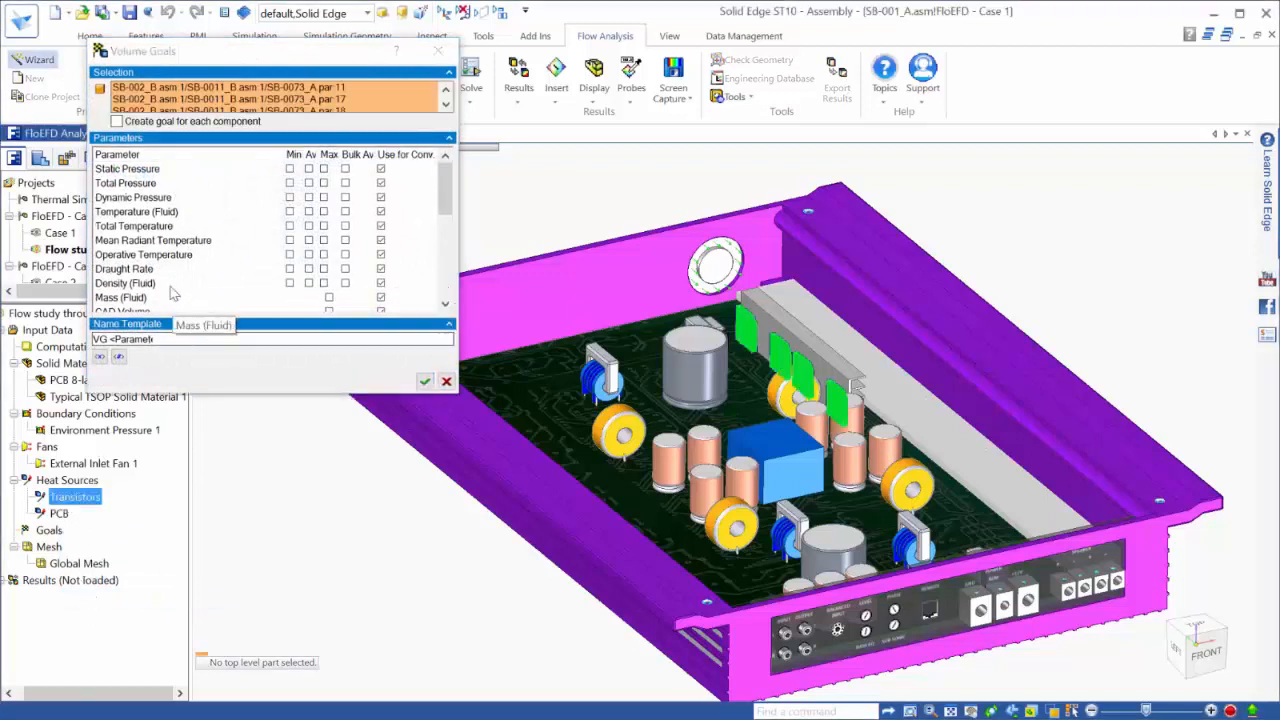
scroll(258, 228, down, 2)
scroll(258, 228, down, 2)
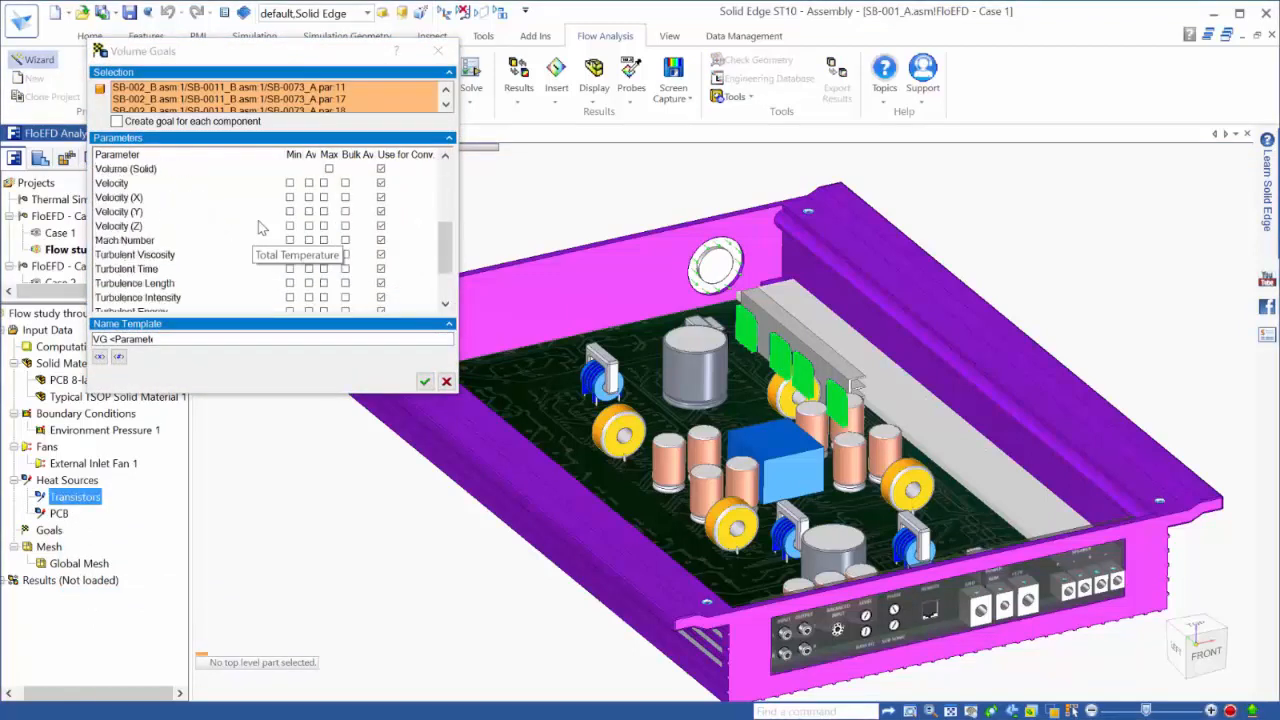
scroll(258, 228, down, 2)
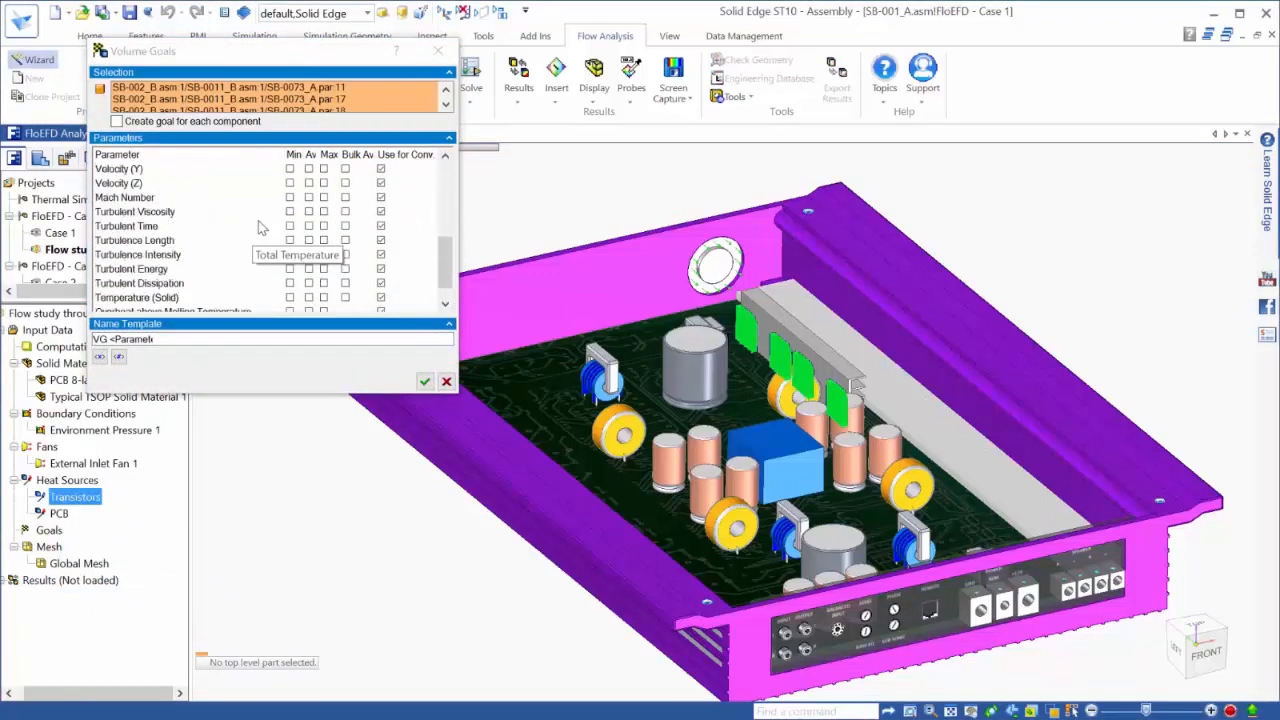
click(309, 269)
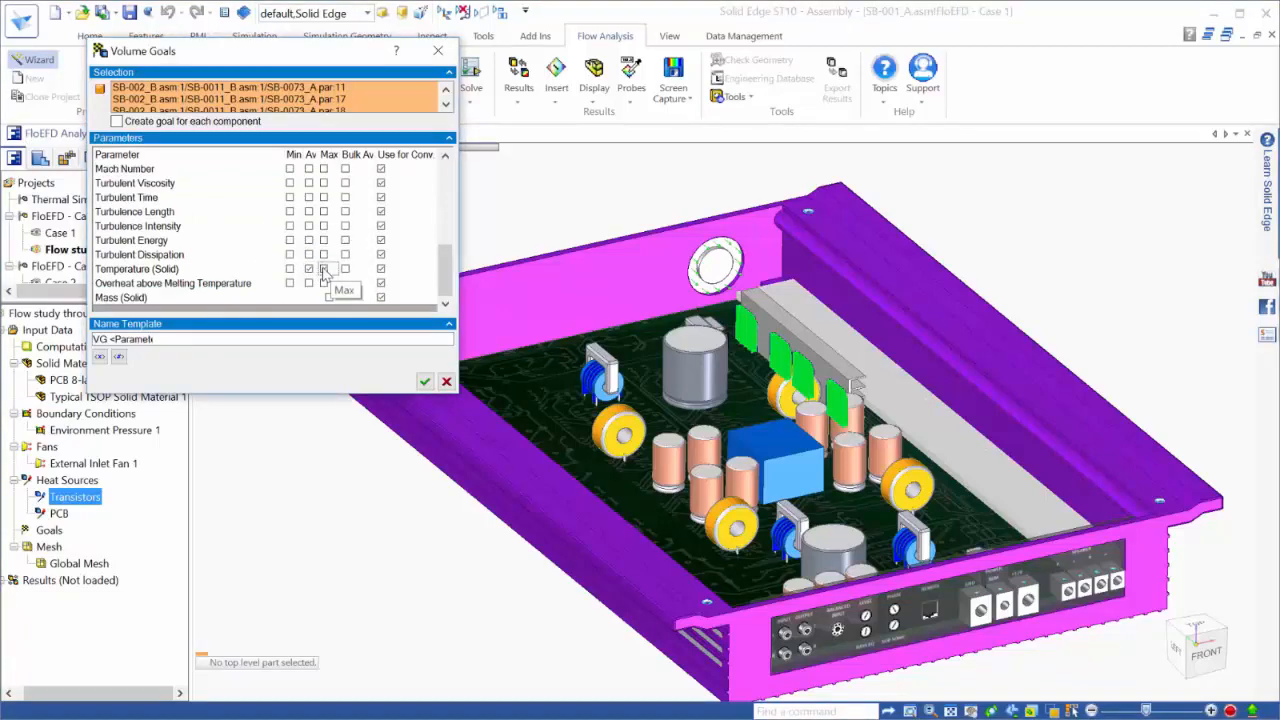
click(323, 269)
click(424, 381)
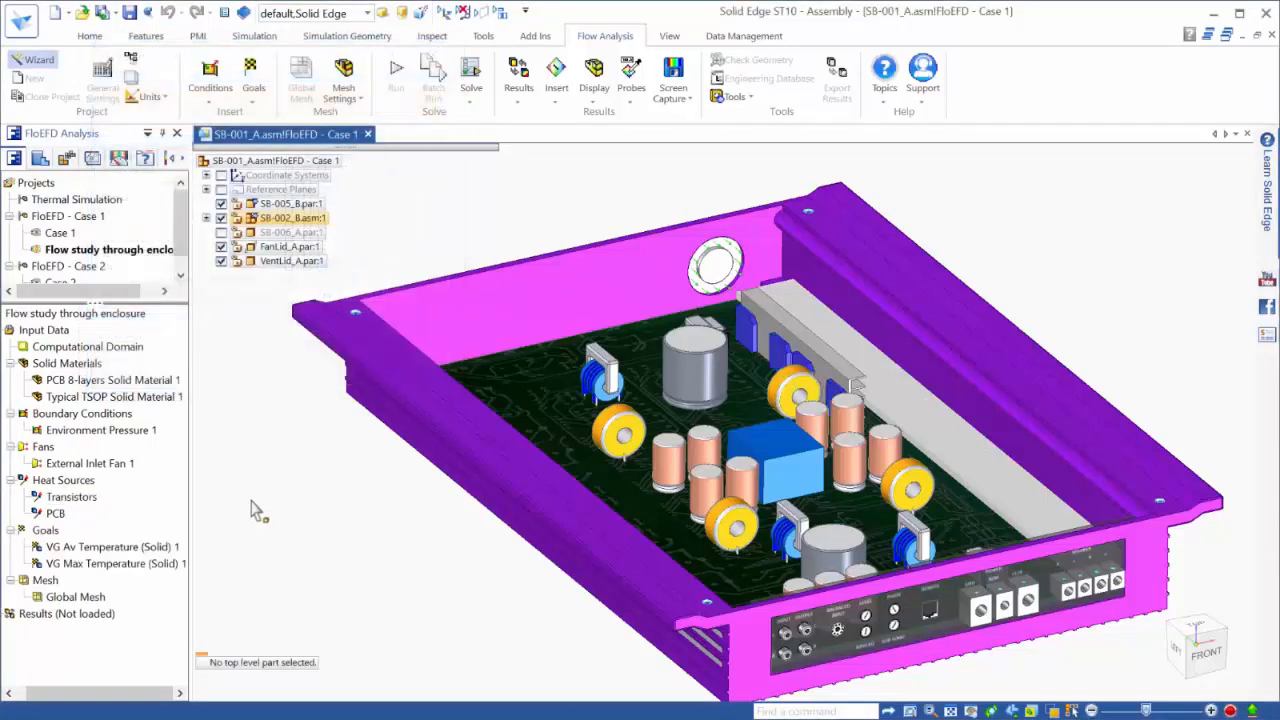
Step: Add a surface goal for Volume Flow Rate on the fan lid face used by External Inlet Fan 1
right_click(44, 531)
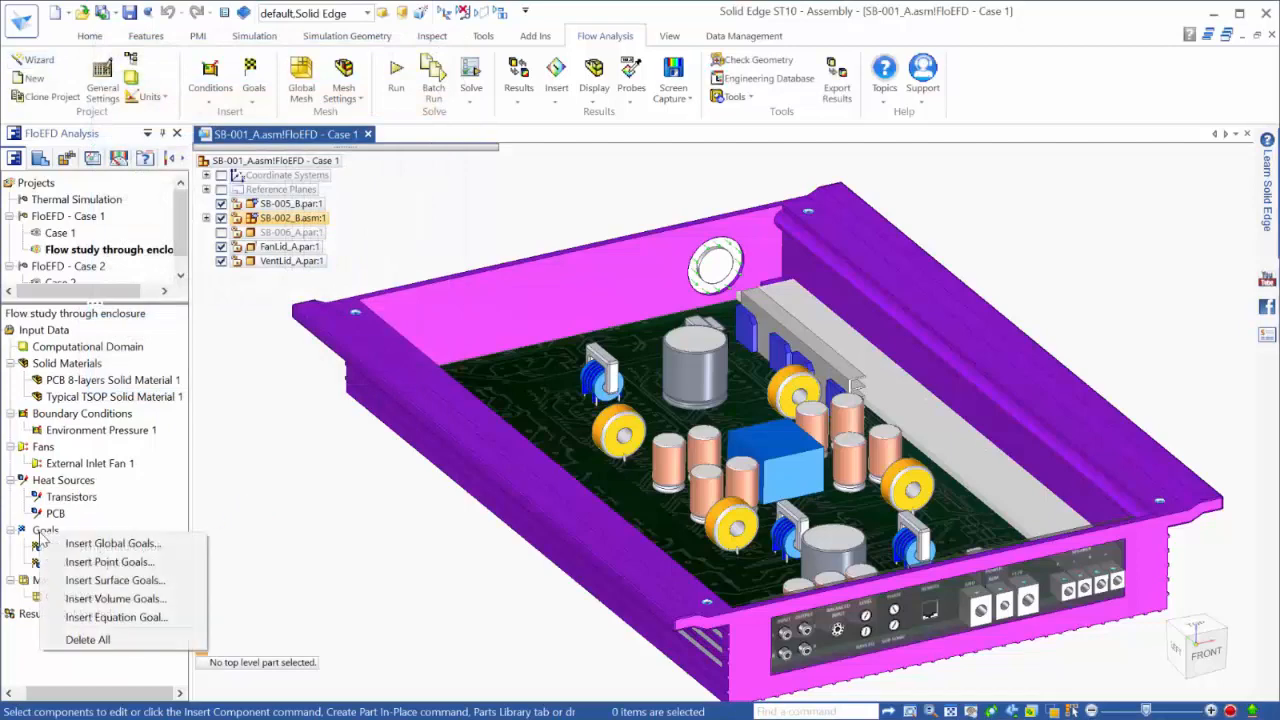
click(80, 581)
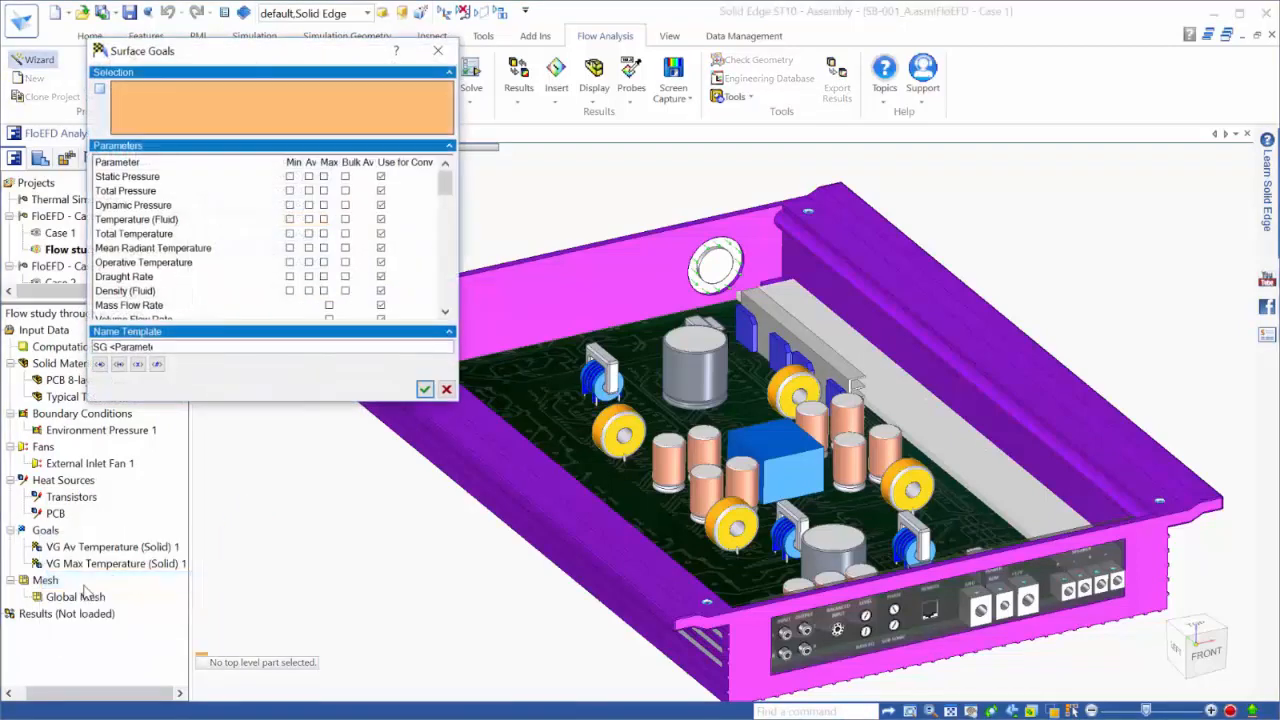
click(90, 464)
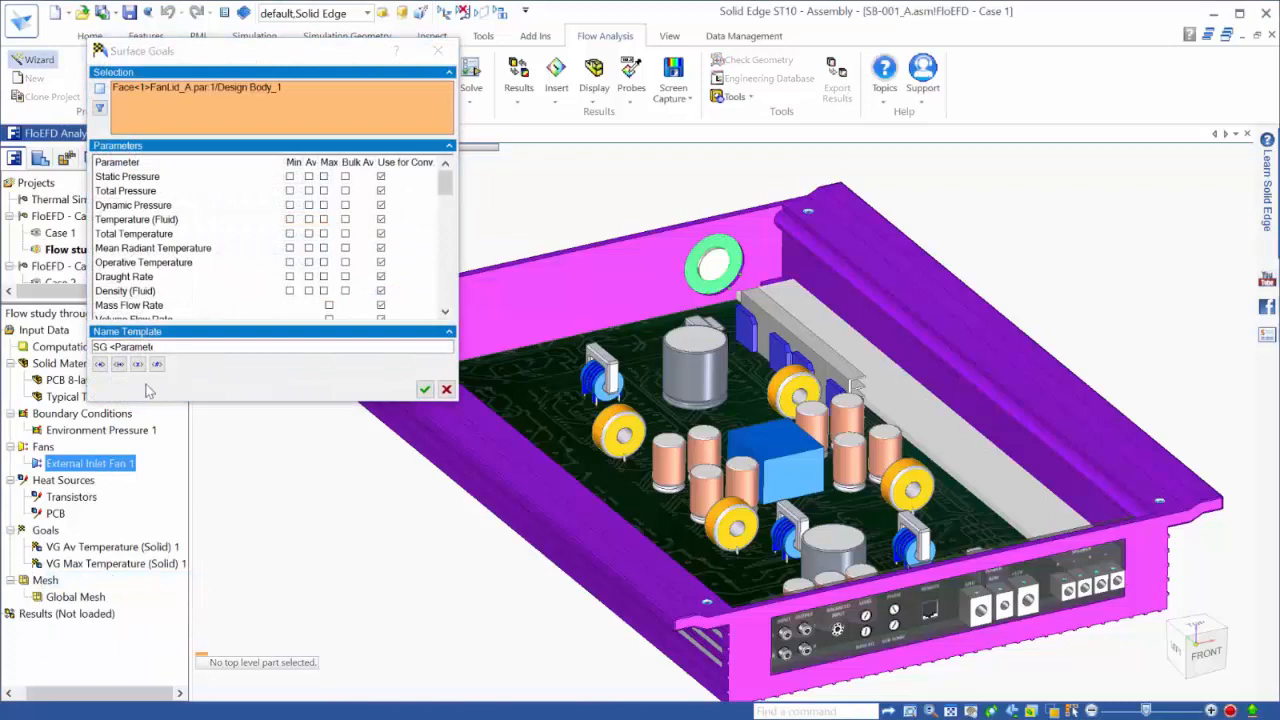
scroll(242, 262, down, 1)
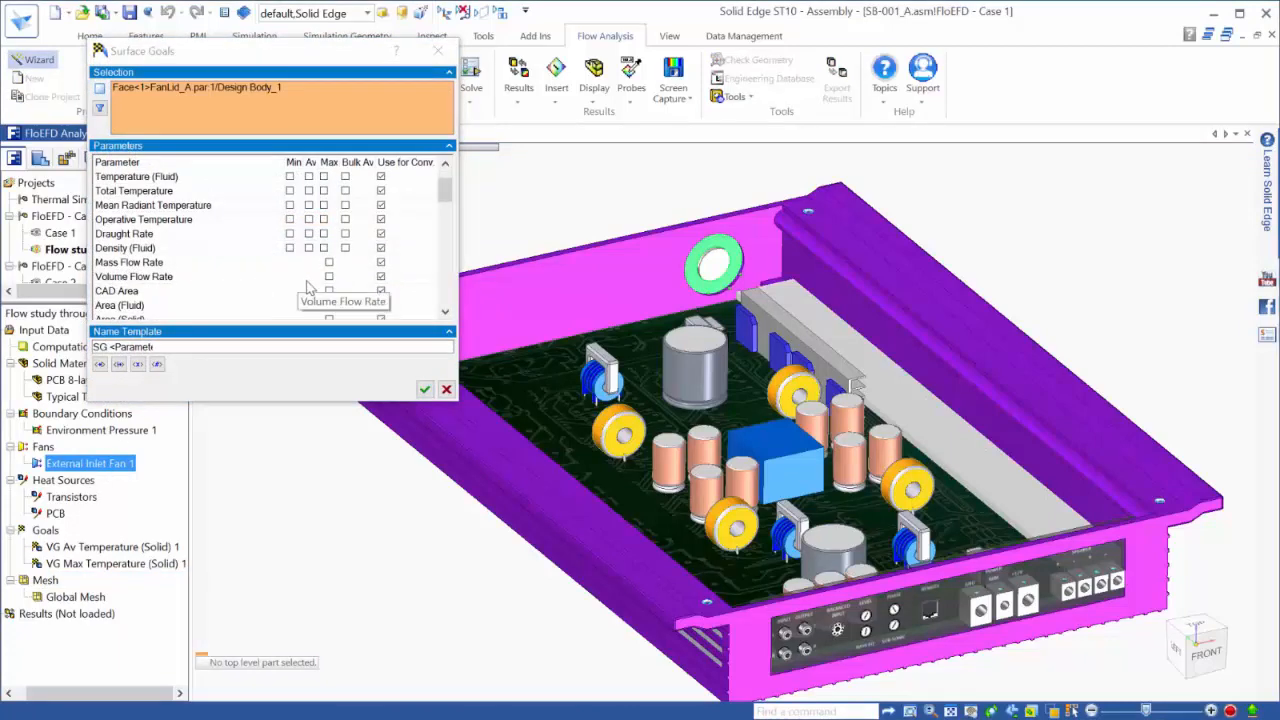
click(329, 276)
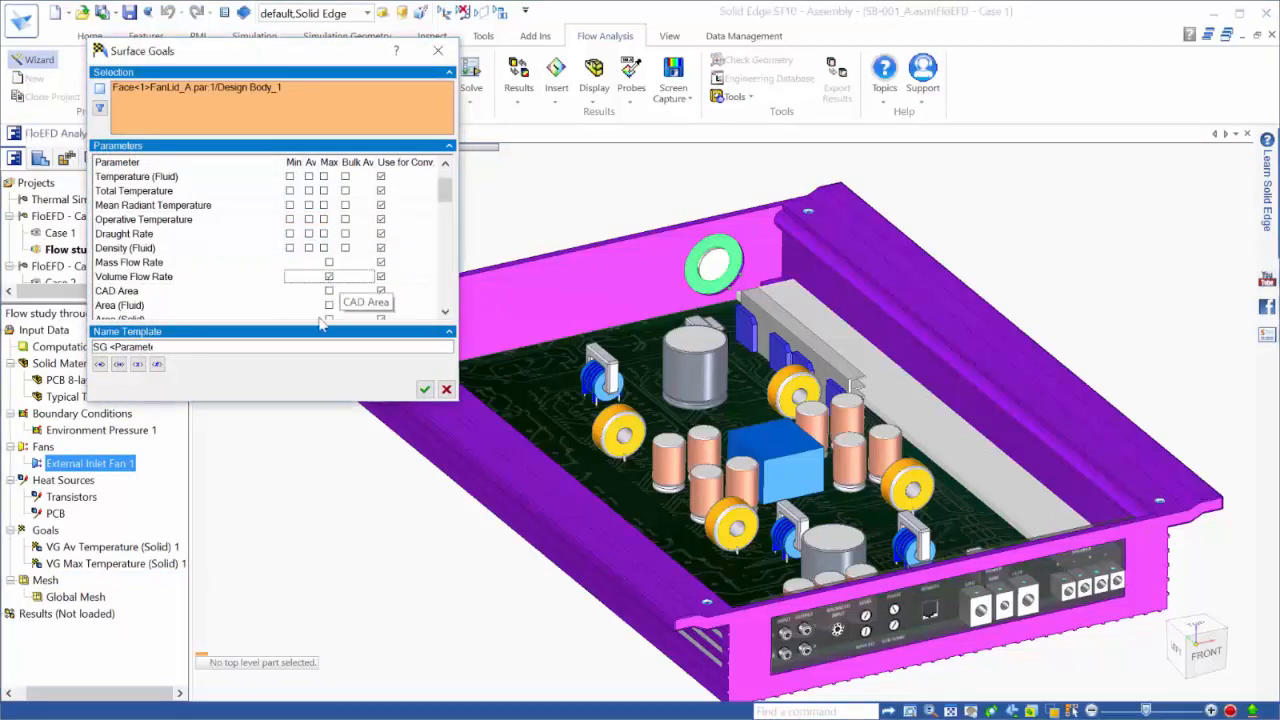
click(425, 390)
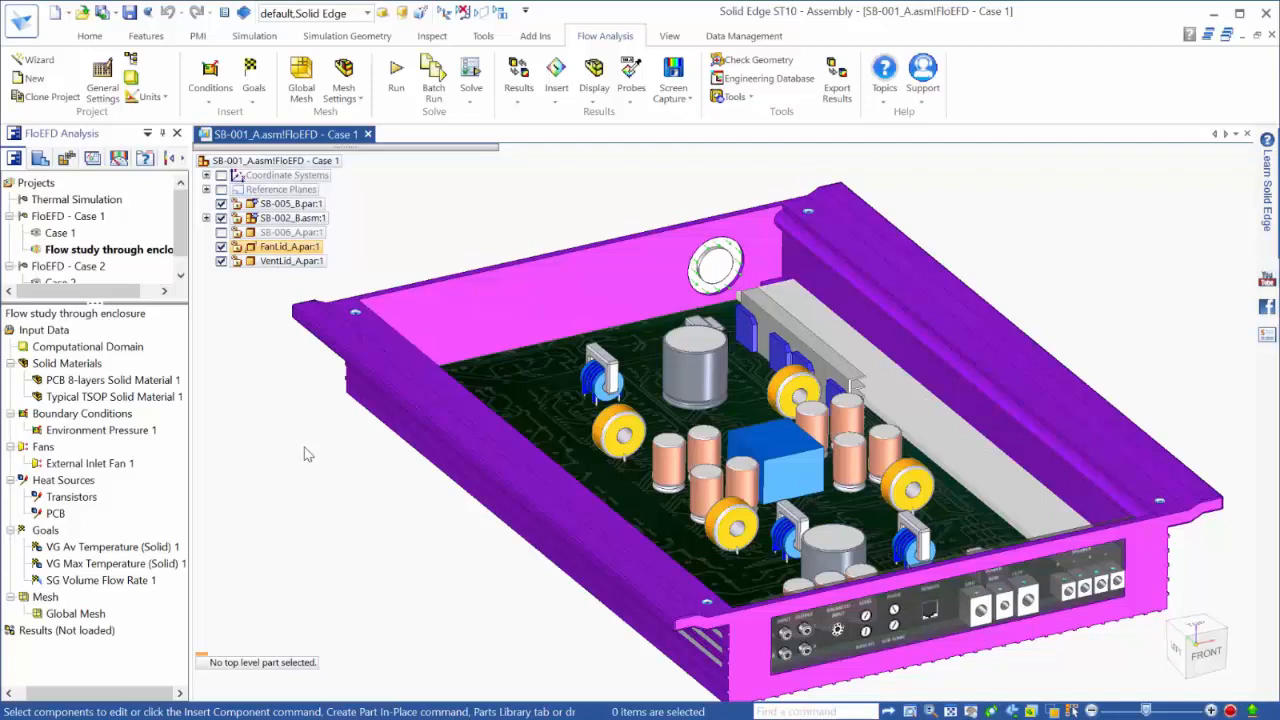
Step: Review the manual global mesh settings, then accept the mesh with the automatic type at level 3
right_click(57, 619)
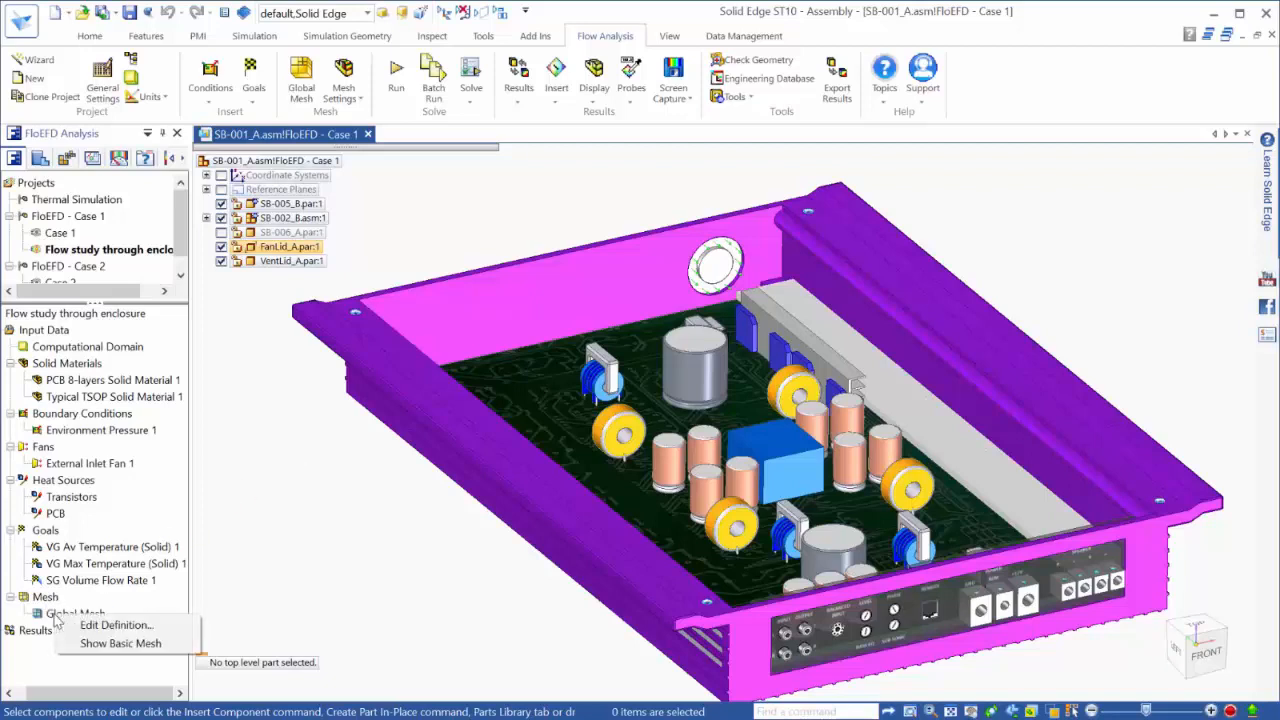
click(70, 627)
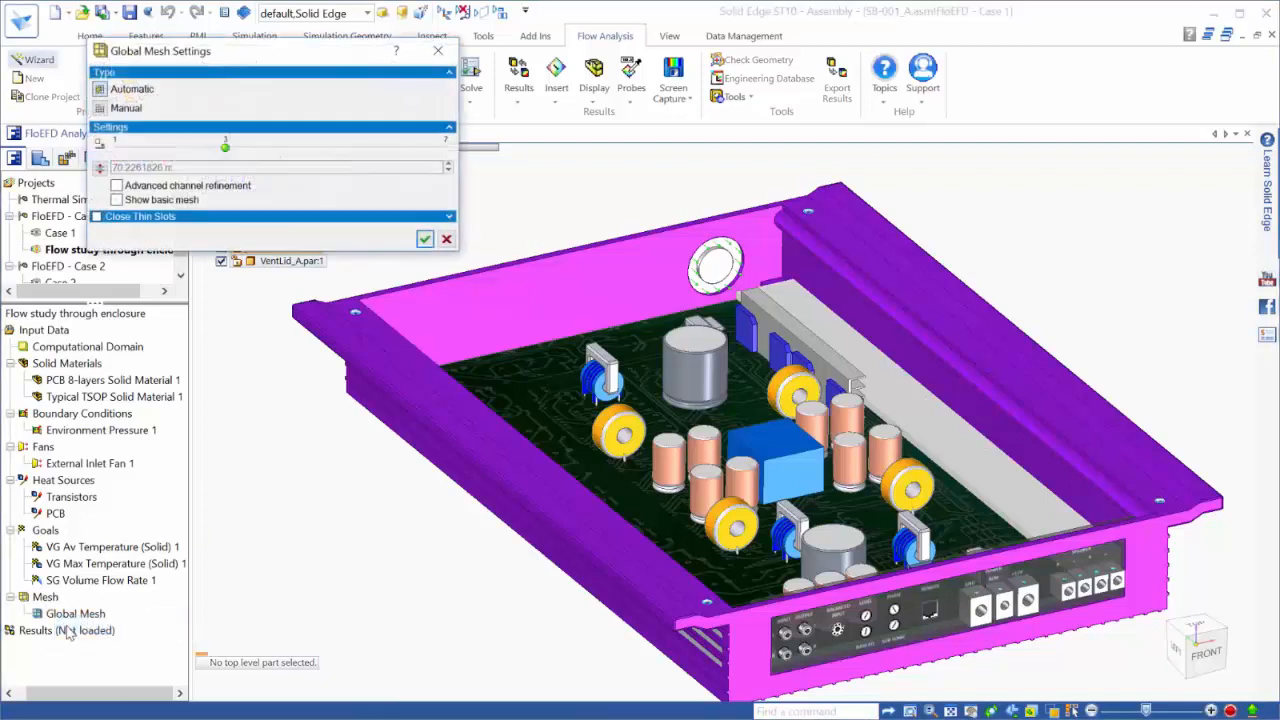
drag(267, 52, 458, 94)
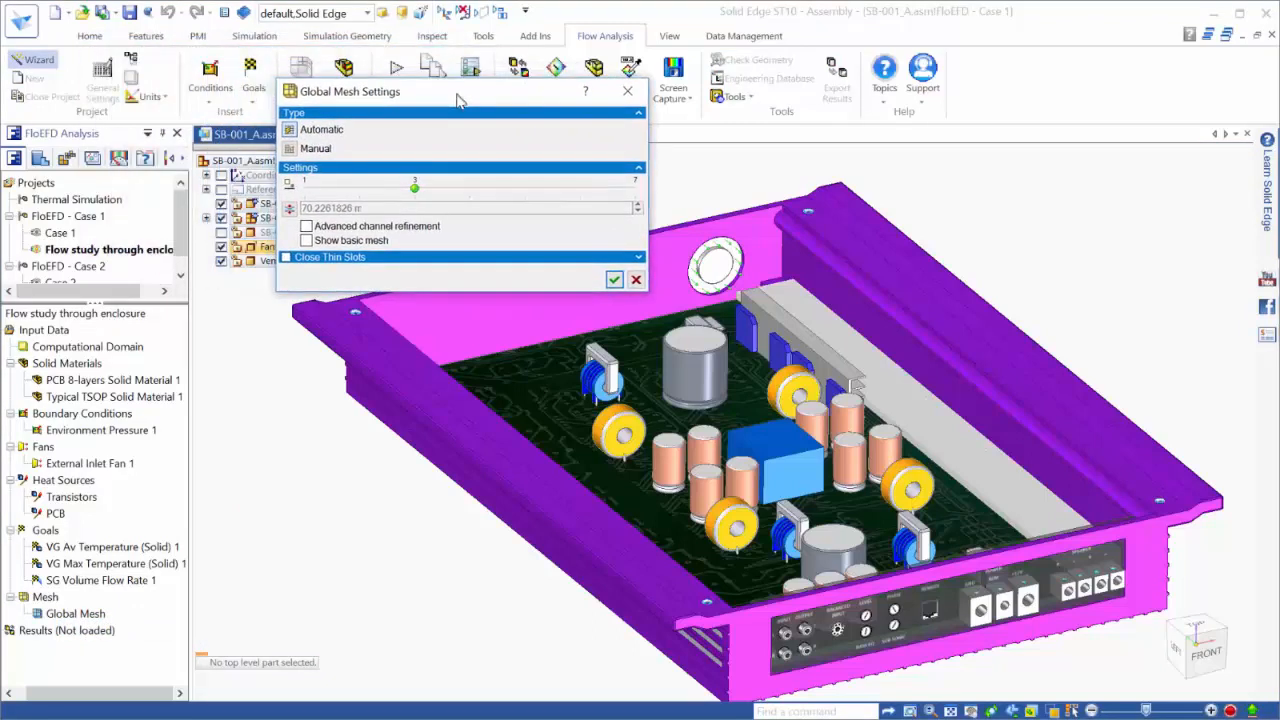
click(290, 152)
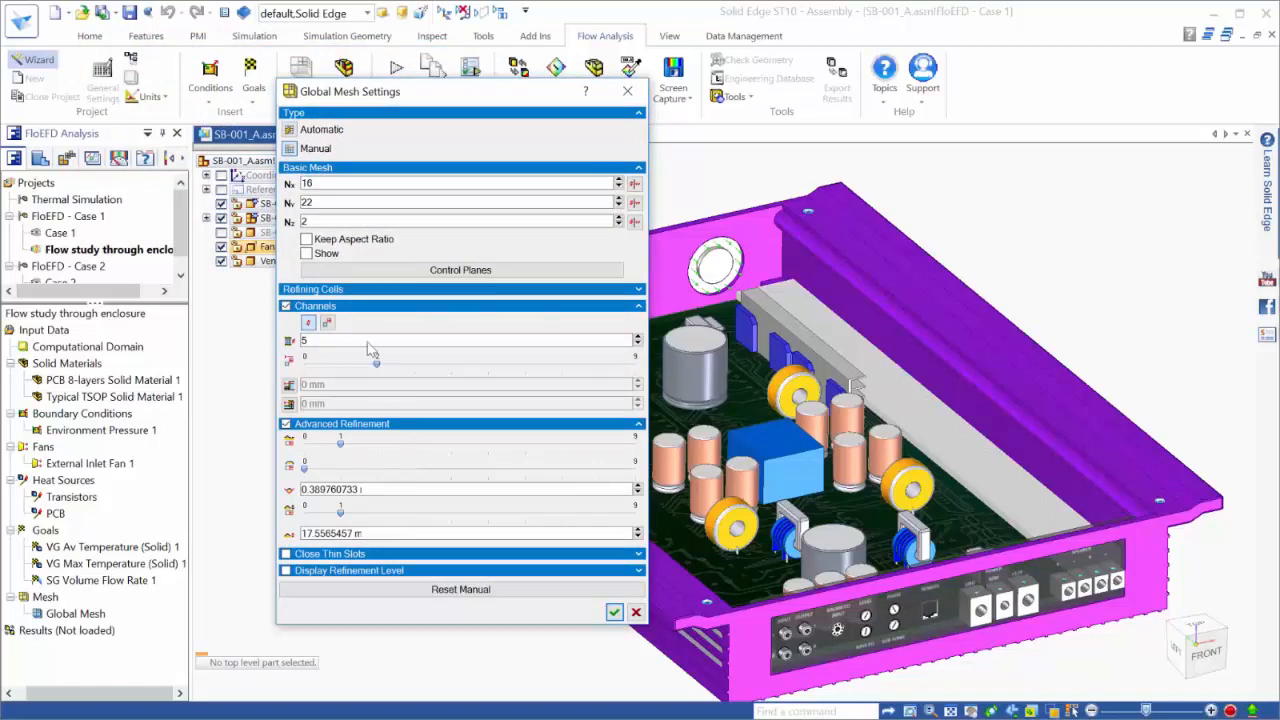
click(289, 131)
mouse_move(413, 195)
mouse_down()
mouse_move(527, 197)
mouse_move(432, 189)
mouse_up()
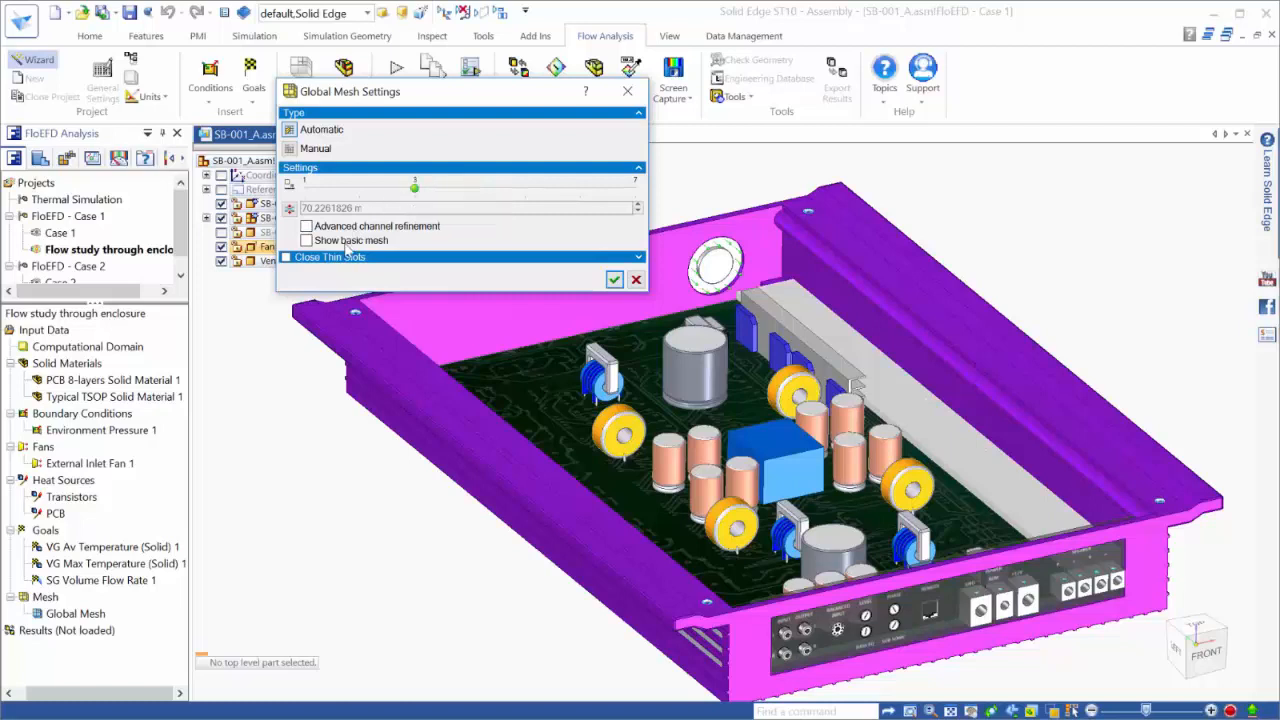
click(614, 279)
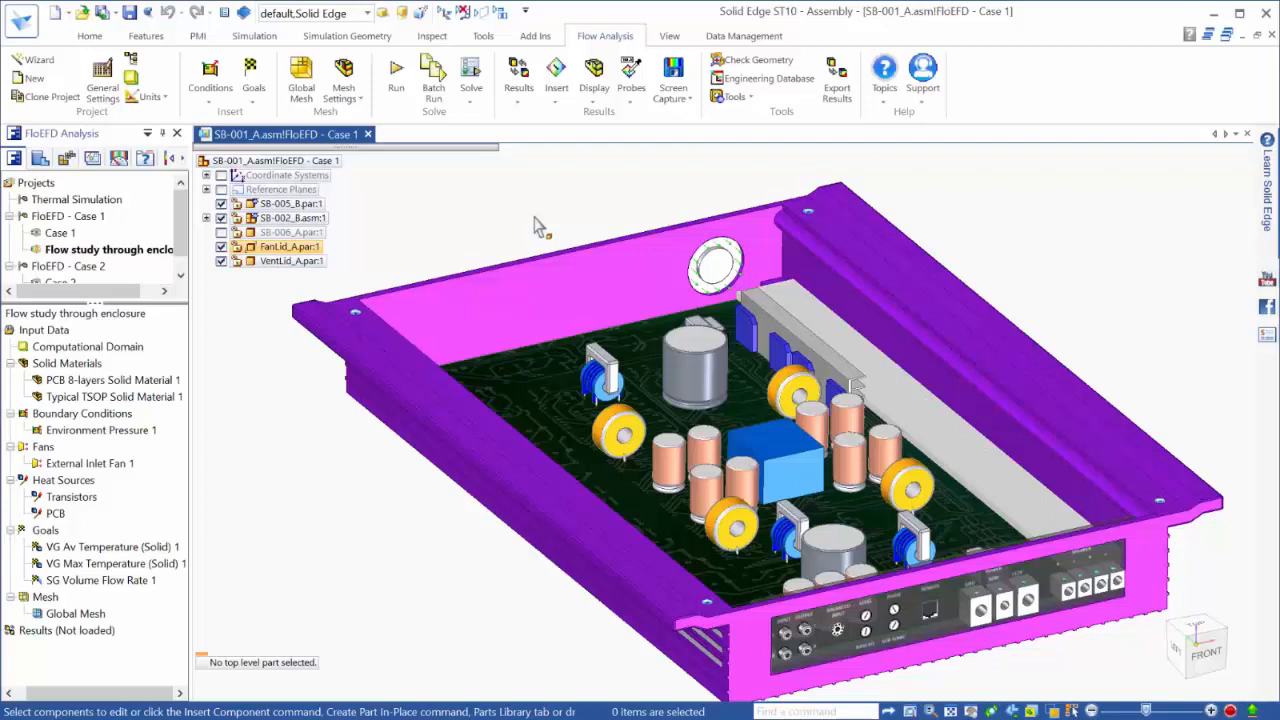
Step: Run a new calculation on this computer using all CPUs with results loaded at the end, and enlarge the solver's Info window
click(398, 76)
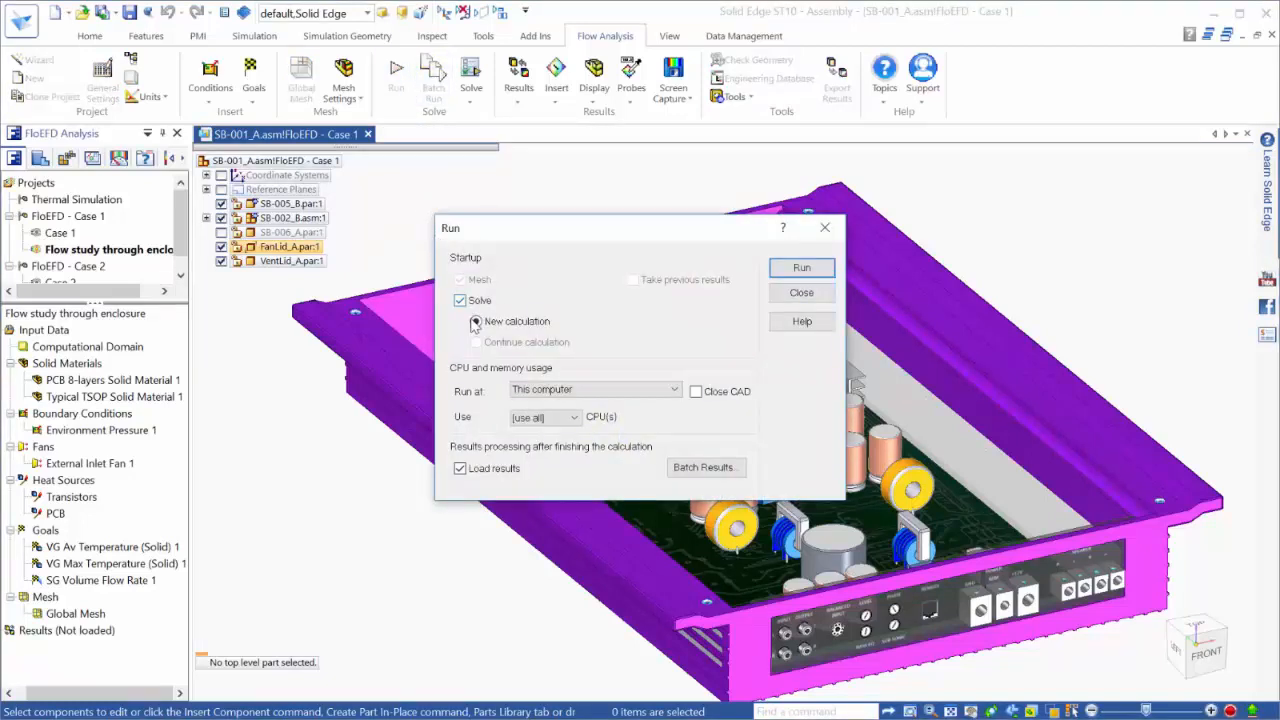
click(553, 391)
click(555, 393)
click(798, 270)
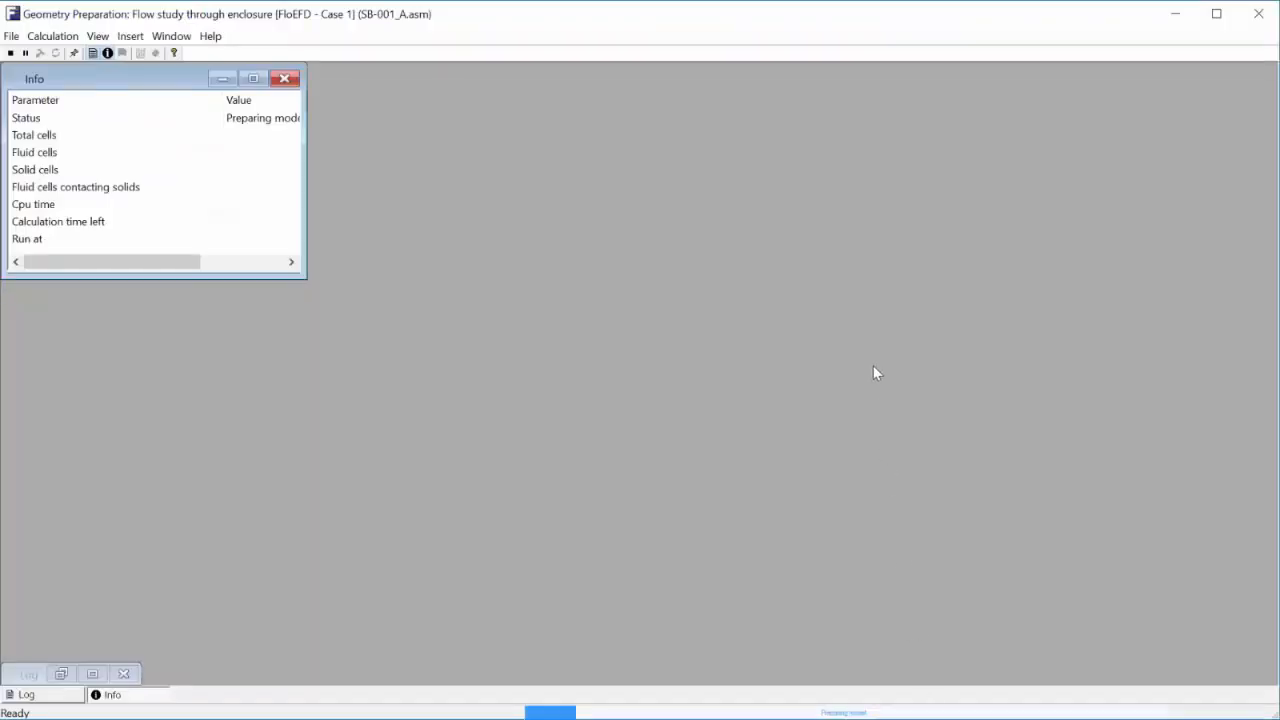
drag(308, 277, 365, 297)
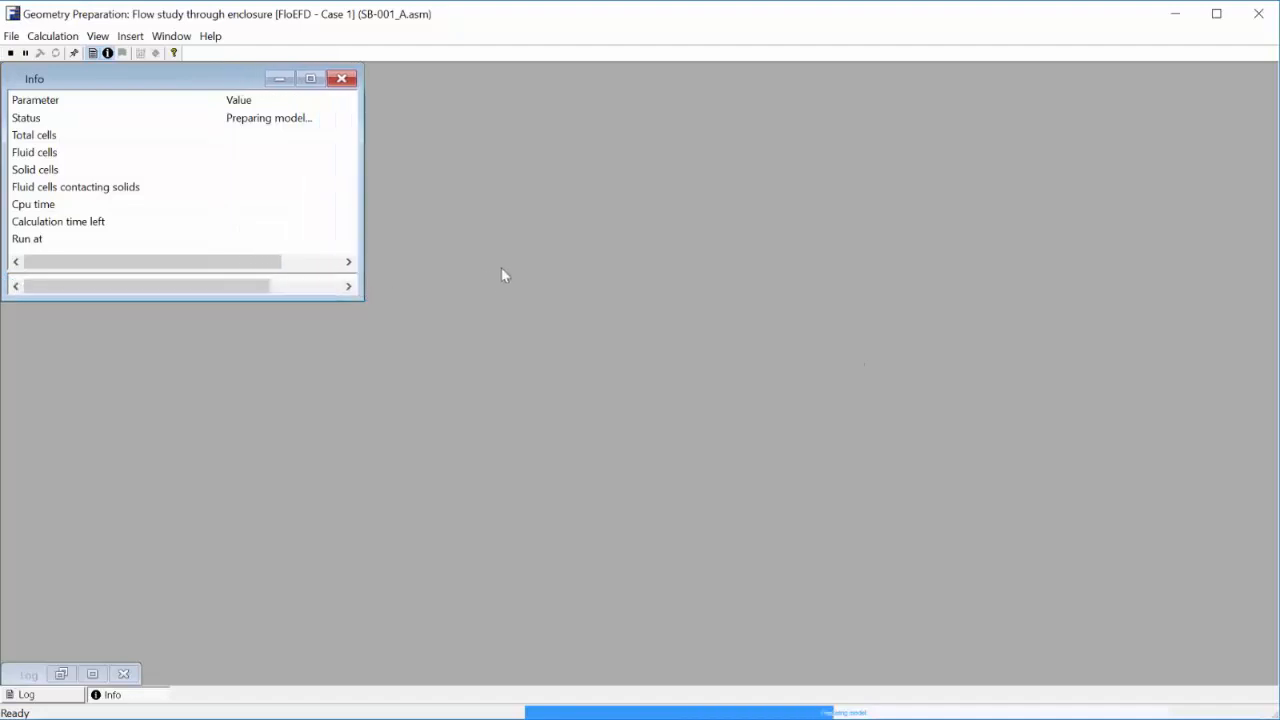
Step: Minimize the solver window, activate the Case 1 study under FloEFD - Case 1 and load its results
click(1173, 13)
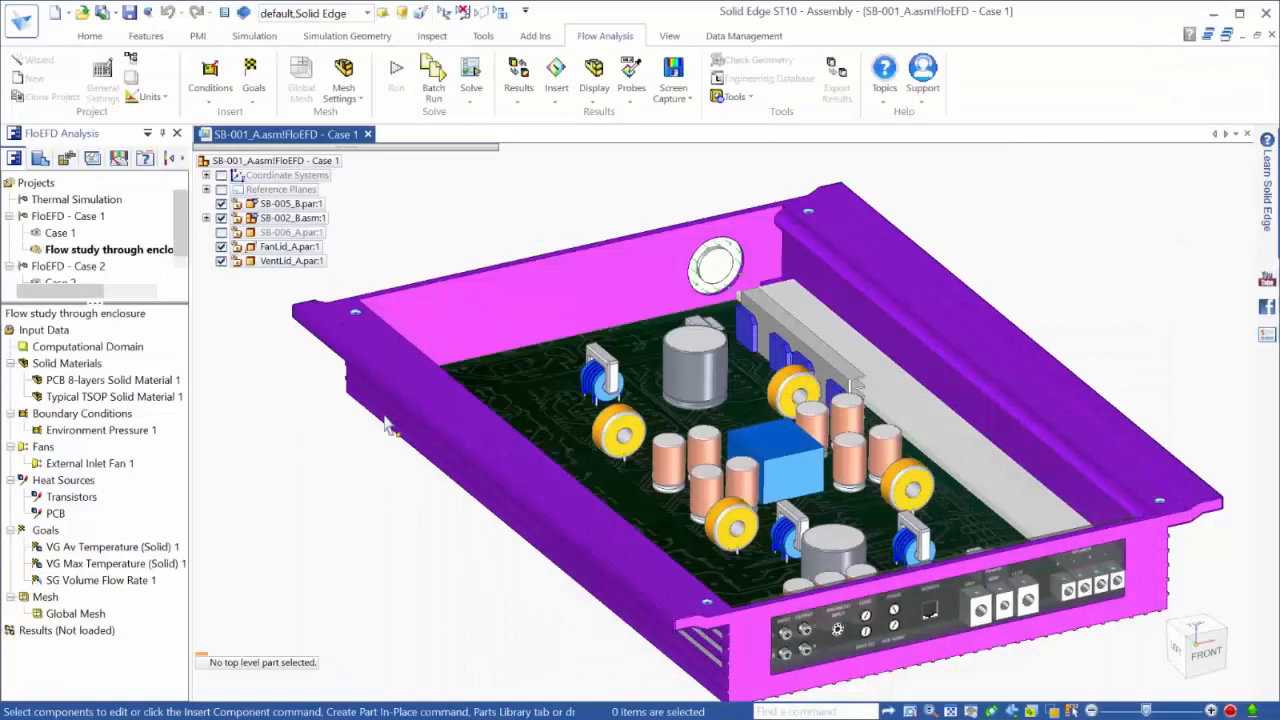
click(42, 235)
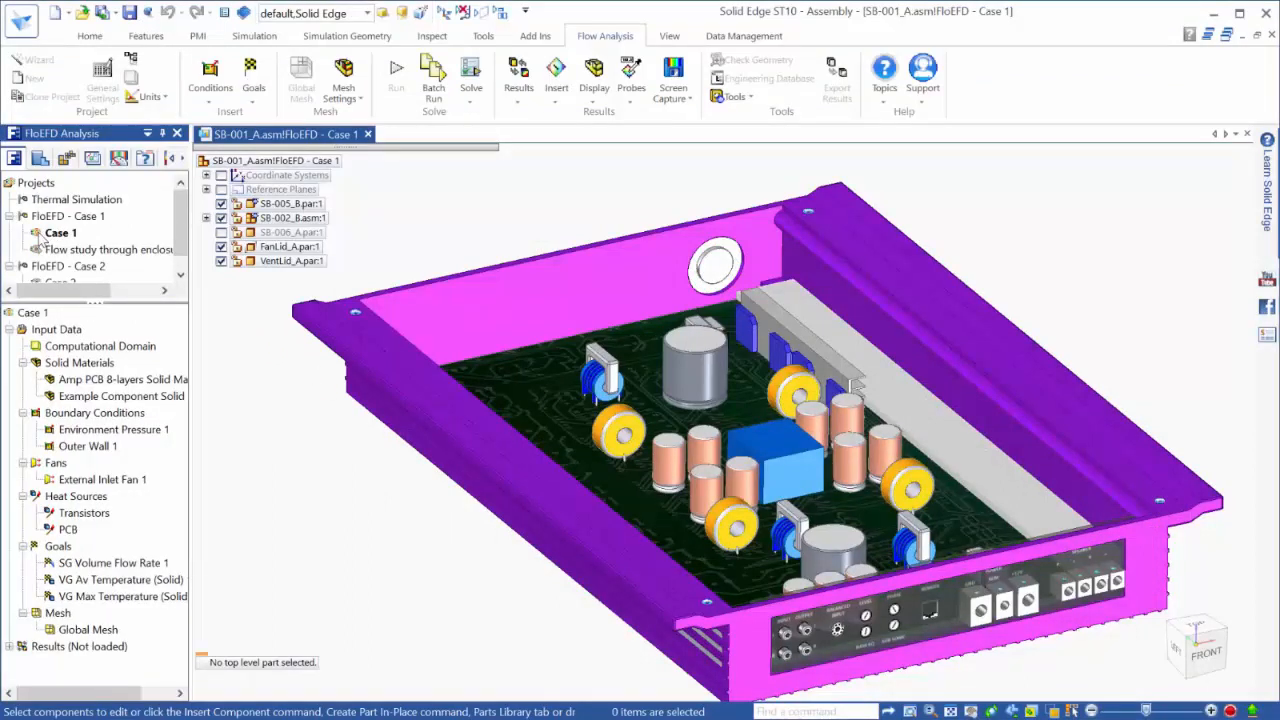
right_click(67, 647)
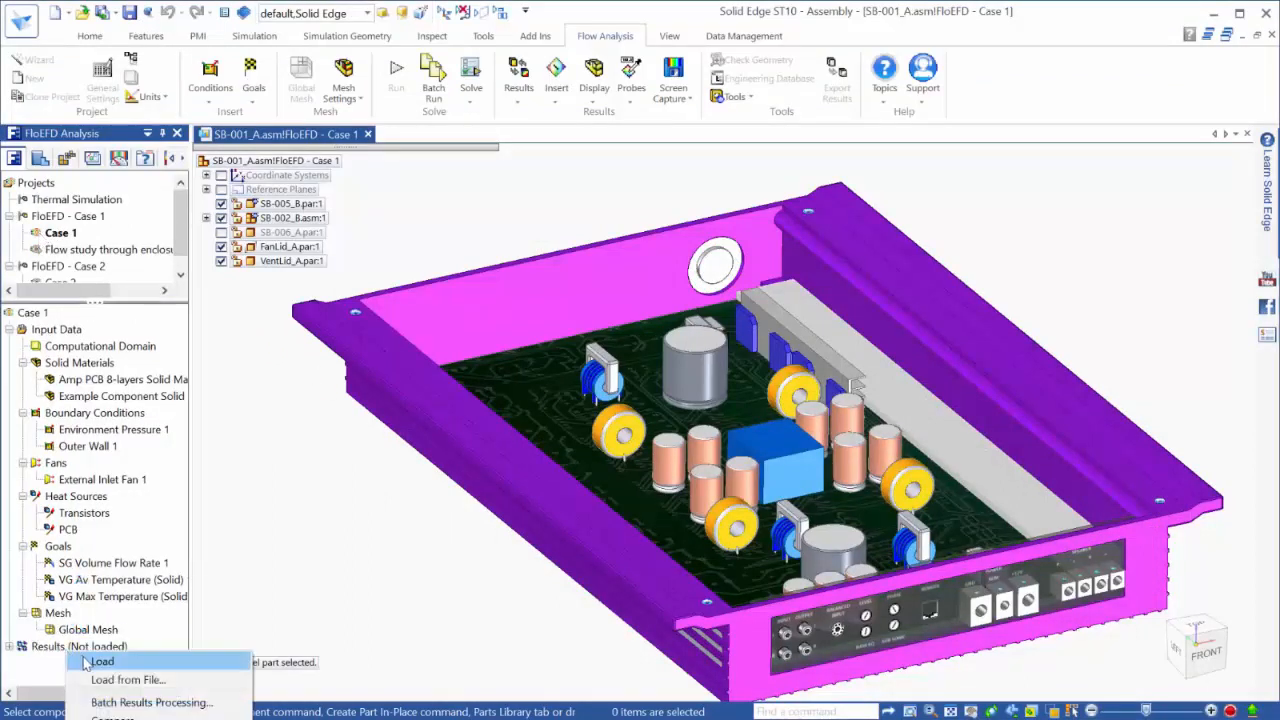
click(100, 662)
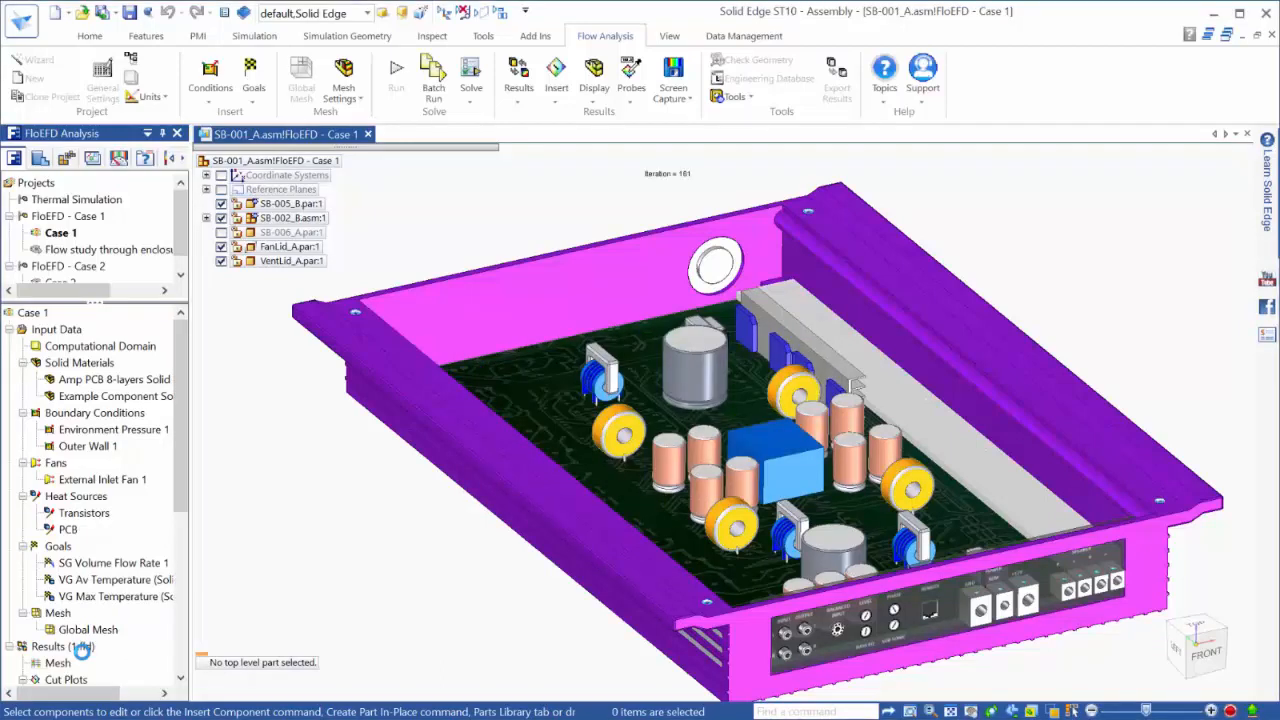
Step: Show the Temp and Vel Vectors cut plot and move its temperature legend clear of the model
scroll(85, 656, down, 4)
scroll(85, 656, down, 2)
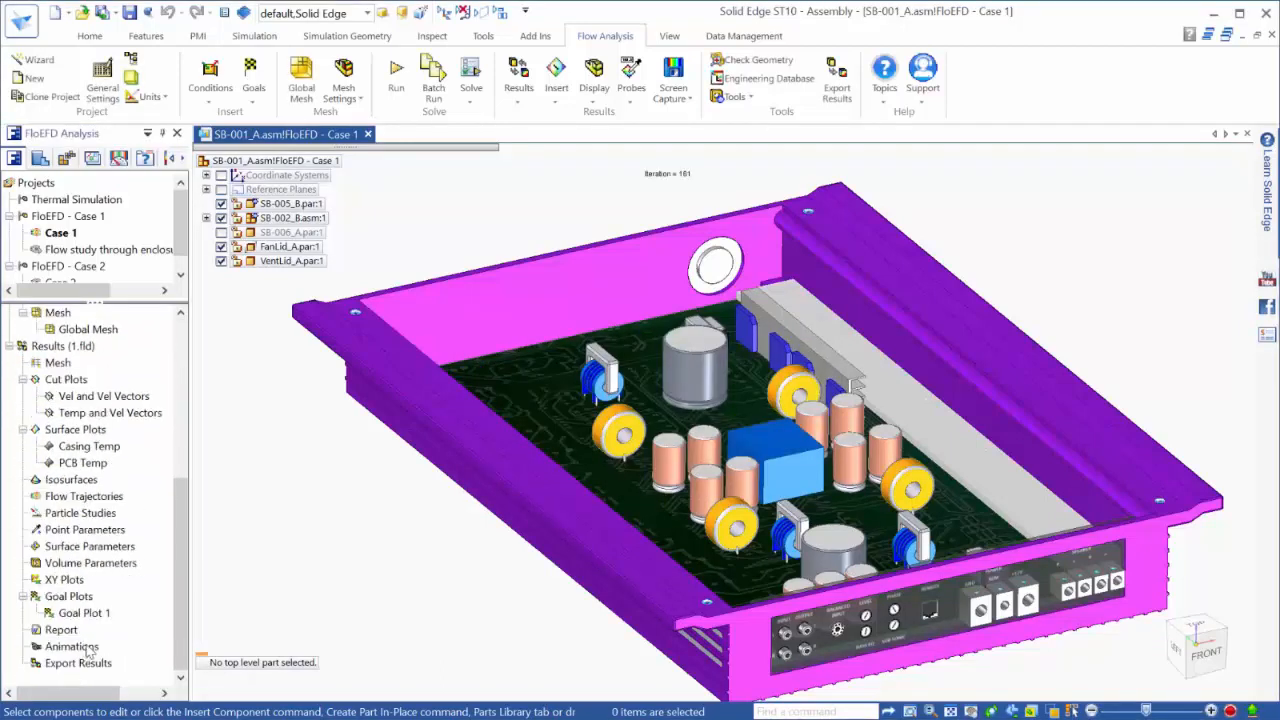
right_click(85, 416)
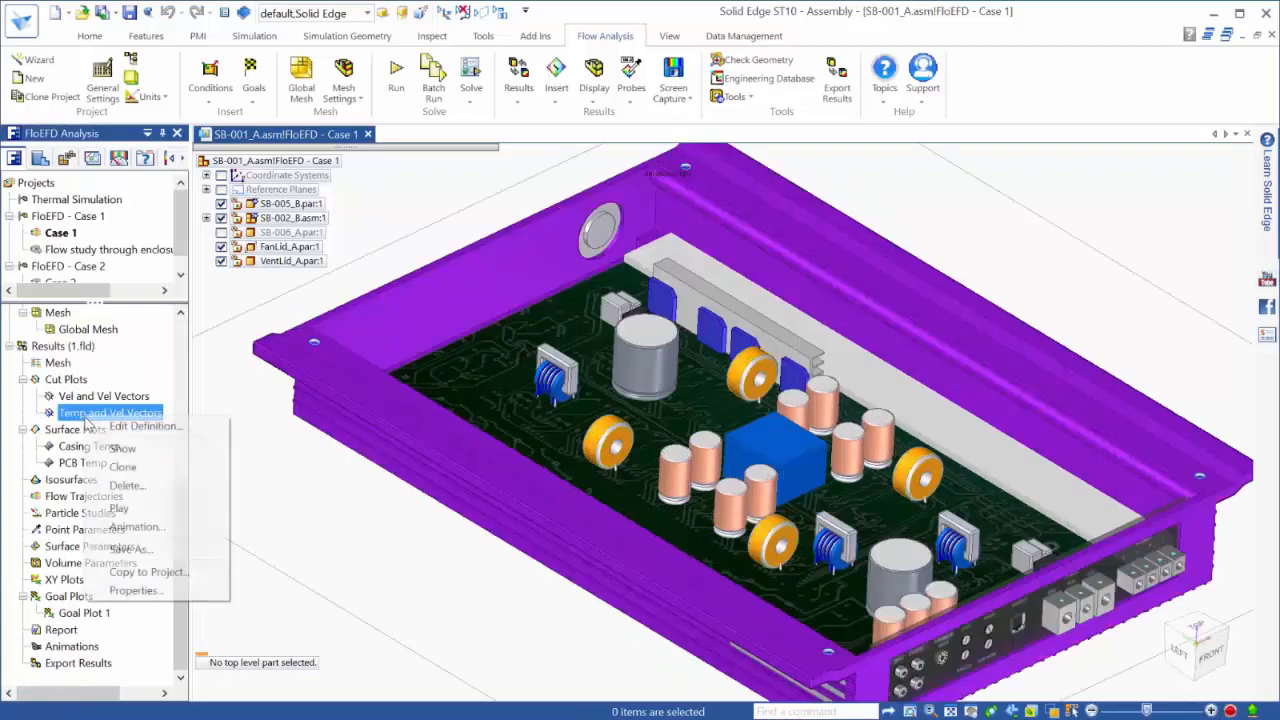
click(120, 448)
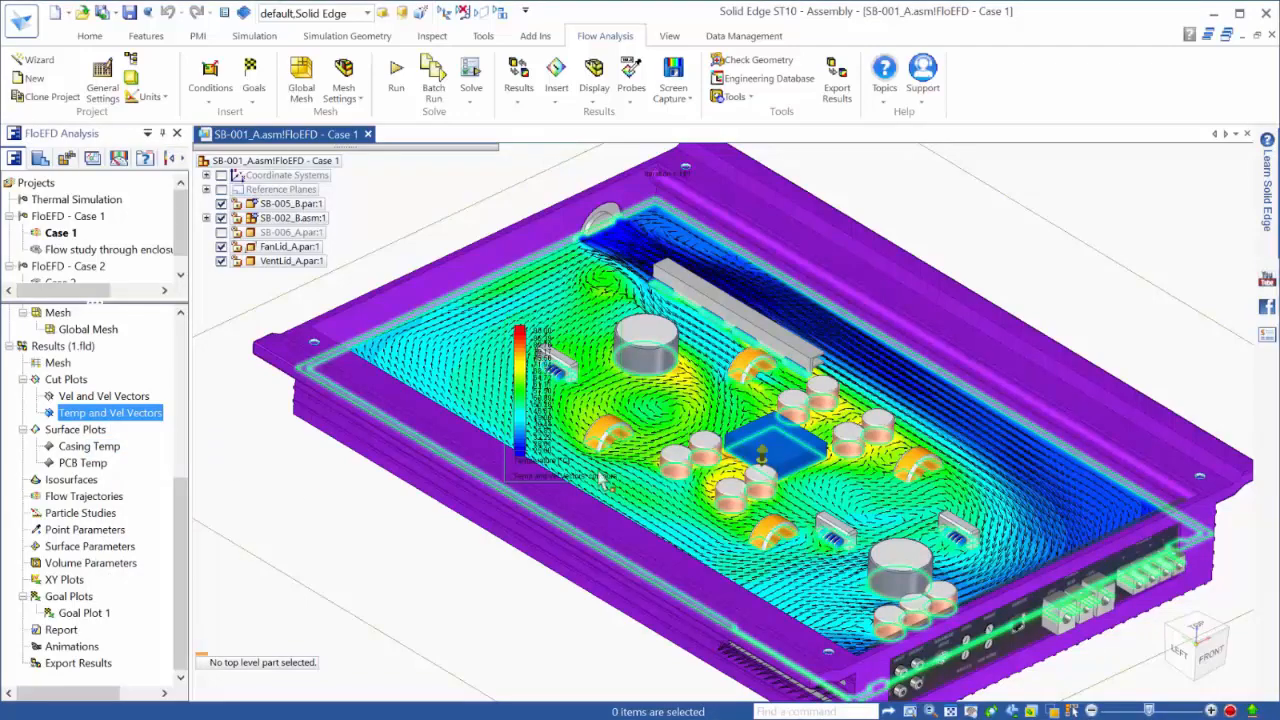
scroll(707, 430, up, 5)
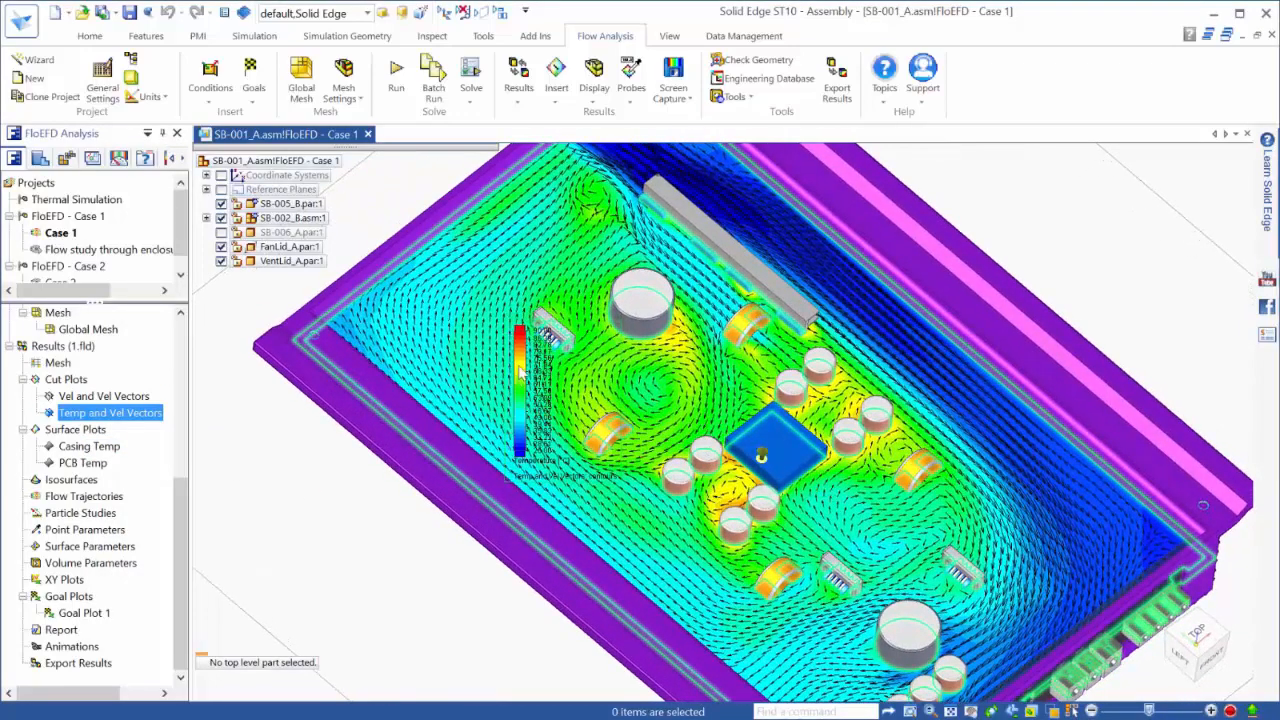
drag(512, 378, 1160, 190)
click(1032, 235)
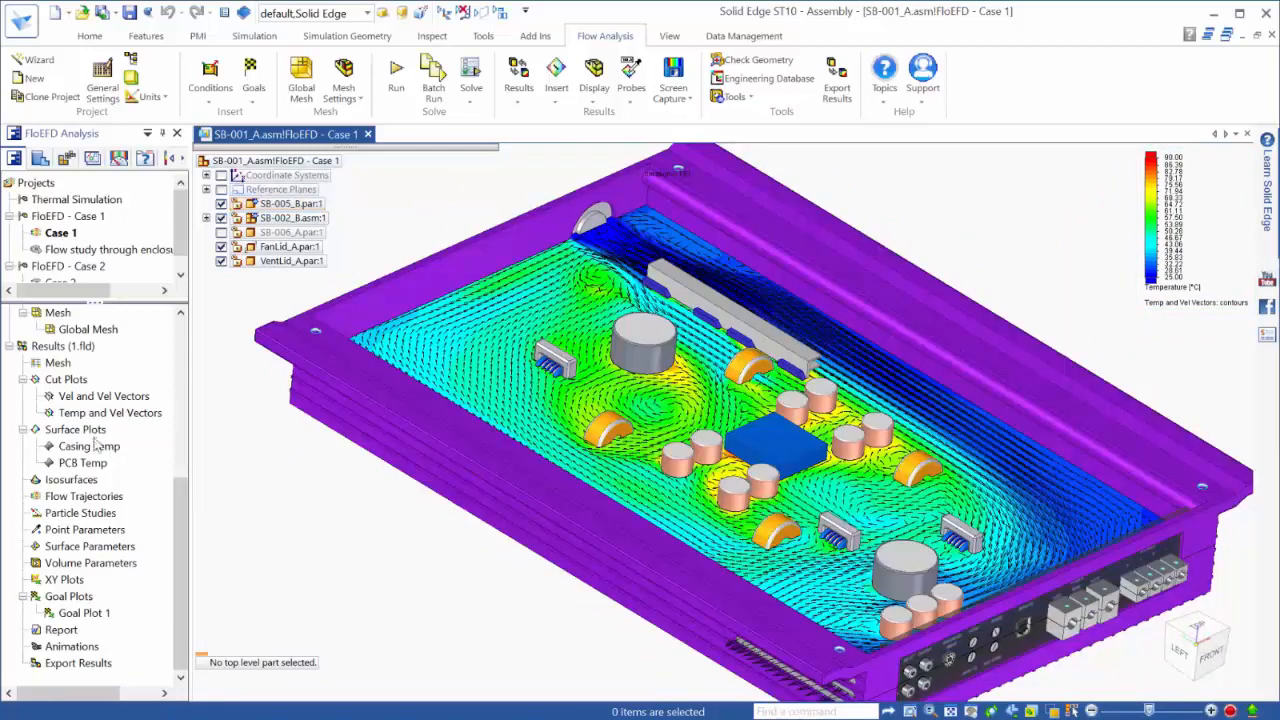
Step: Replace the Temp and Vel Vectors cut plot with the PCB Temp surface plot and place its legend clear of the model
right_click(95, 414)
click(124, 450)
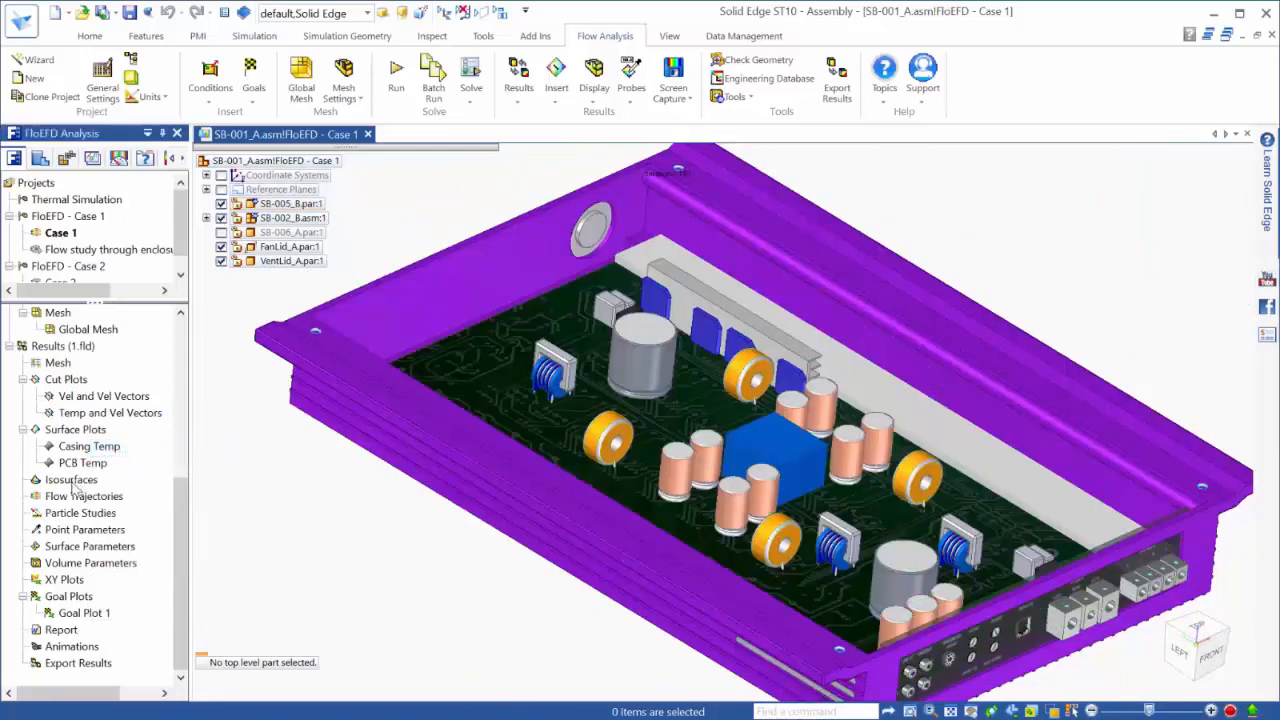
click(82, 462)
right_click(80, 463)
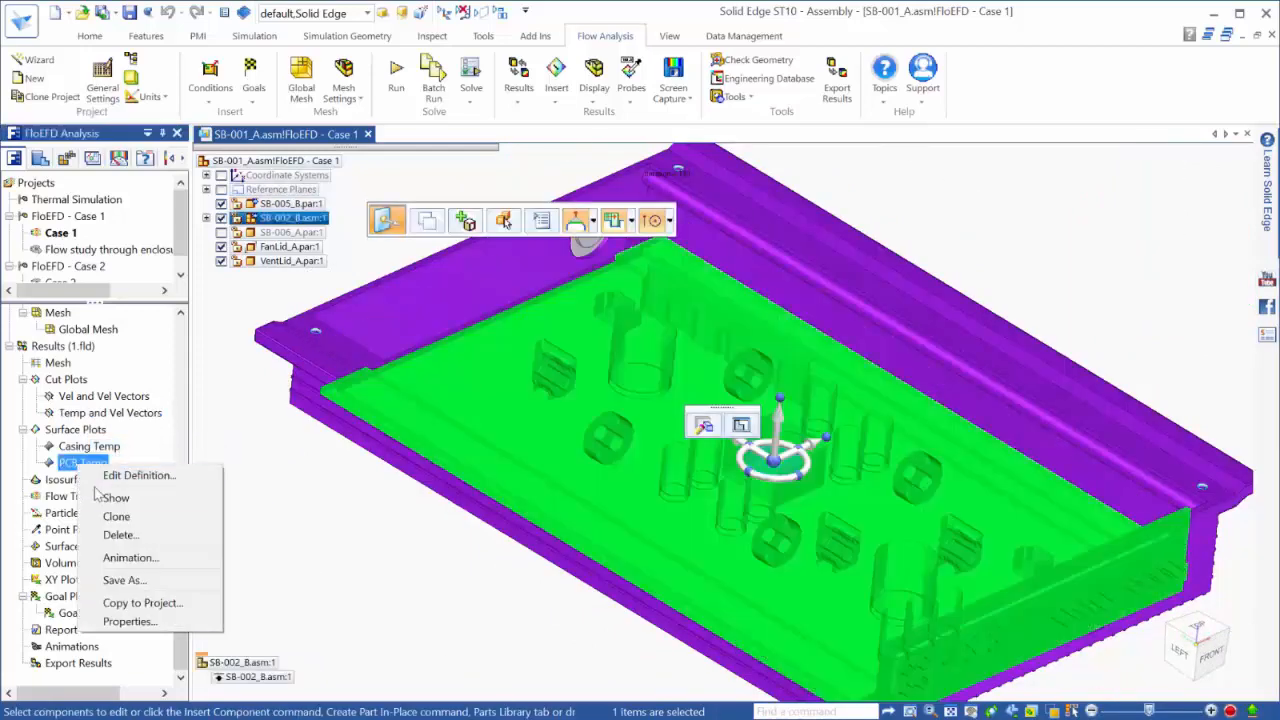
click(122, 497)
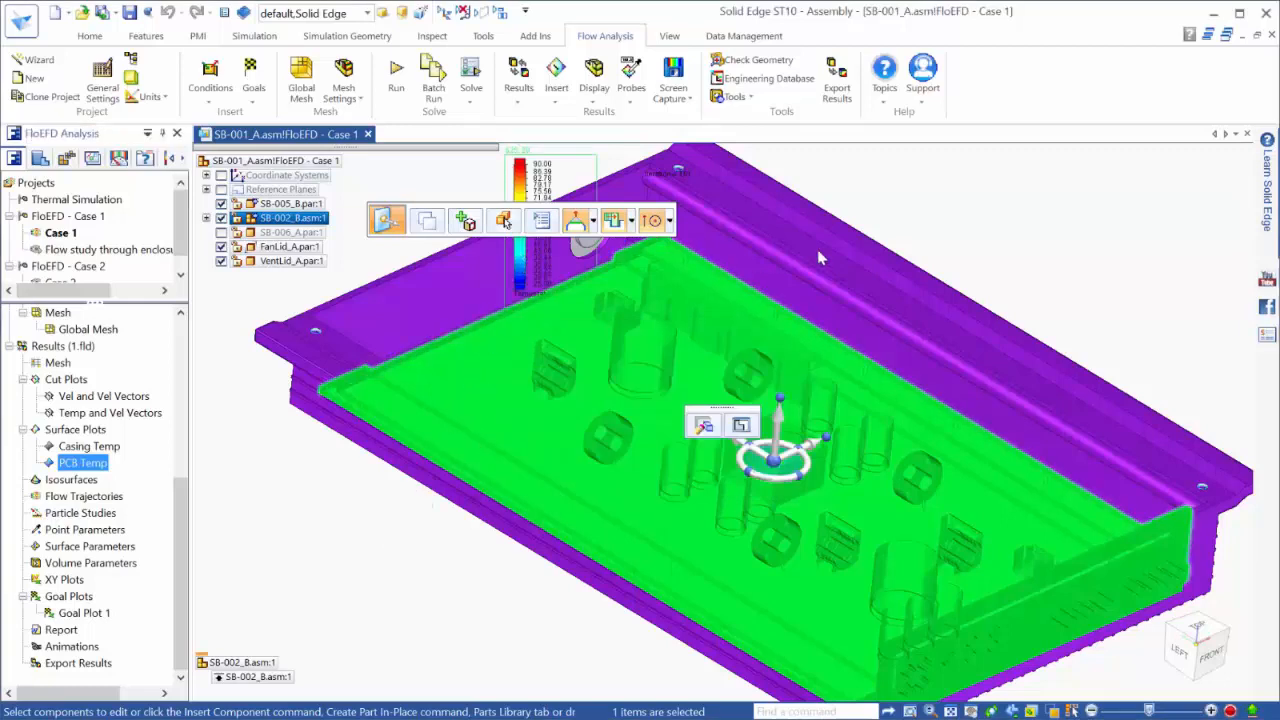
drag(817, 258, 1203, 232)
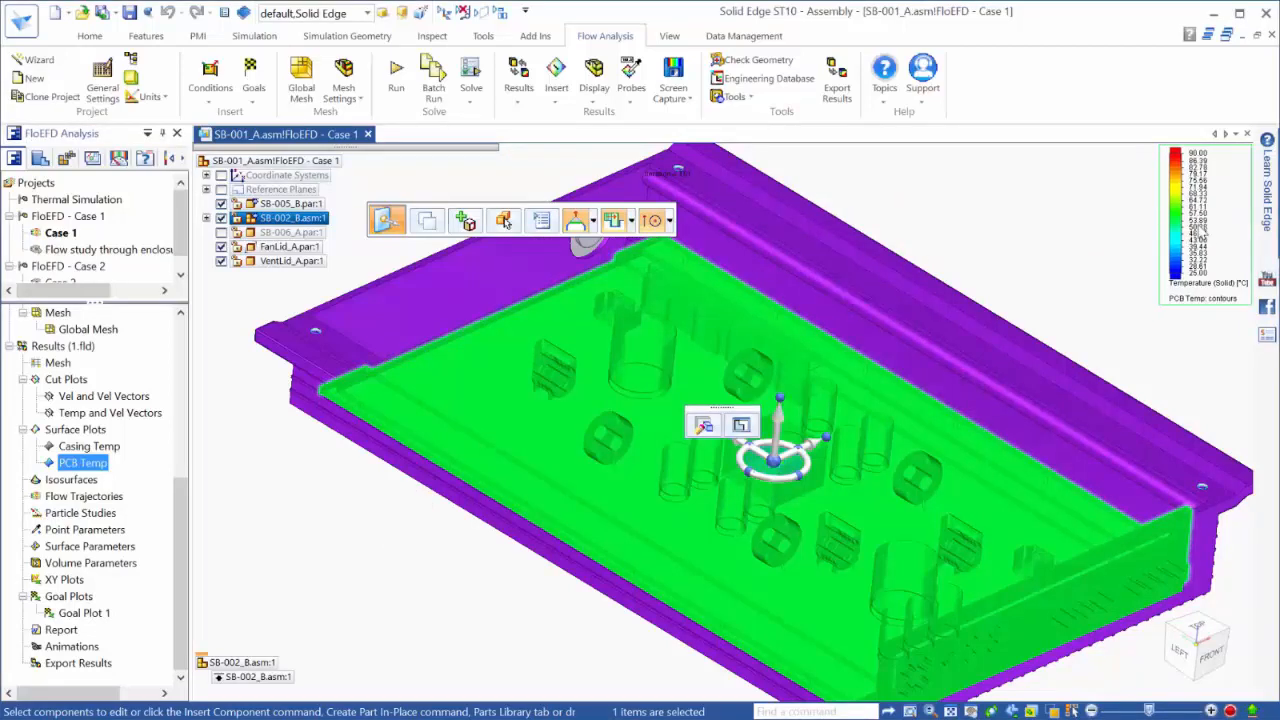
click(540, 222)
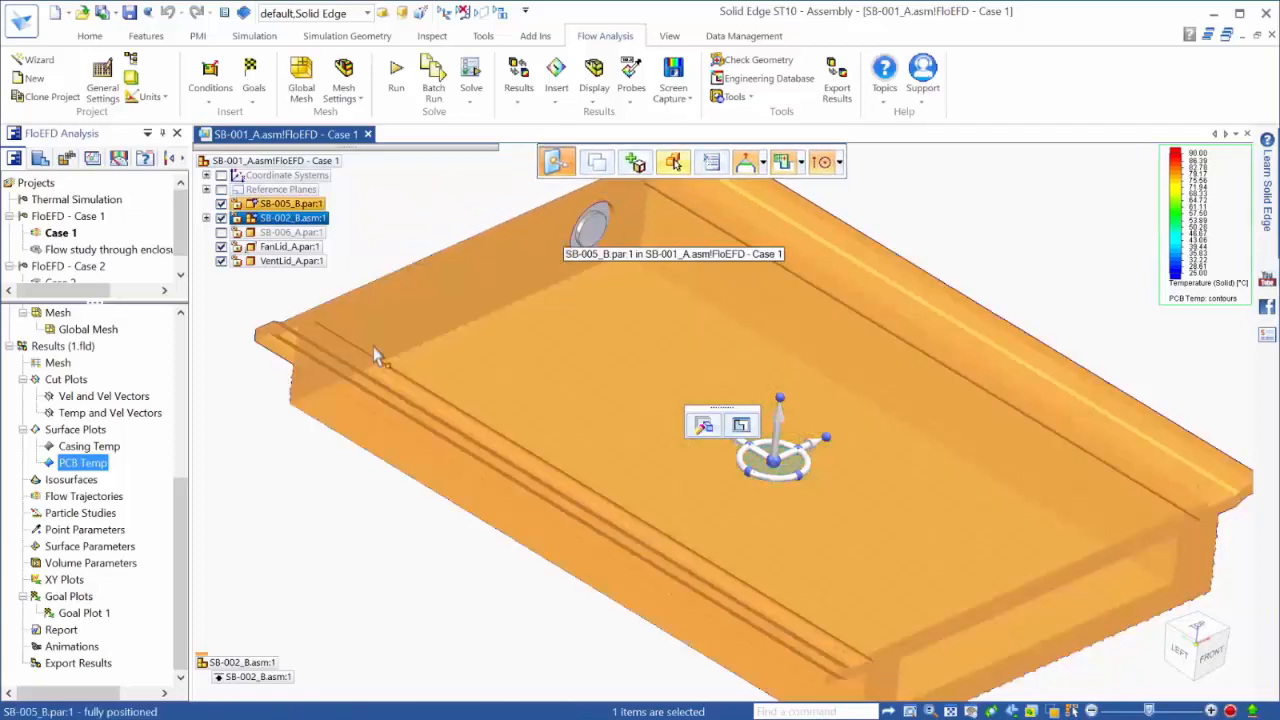
click(317, 521)
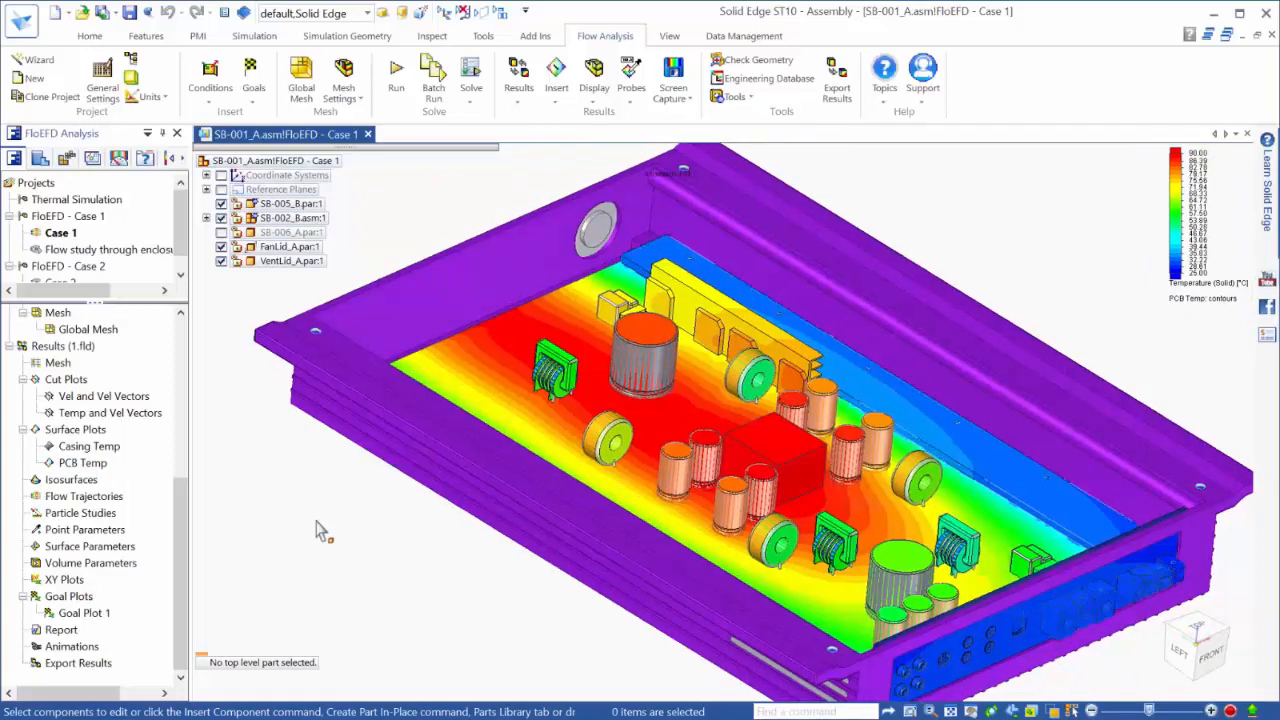
Step: Probe the solid temperature at a point in the hot area of the PCB beside the central block
middle_drag(910, 470, 866, 532)
scroll(874, 331, up, 4)
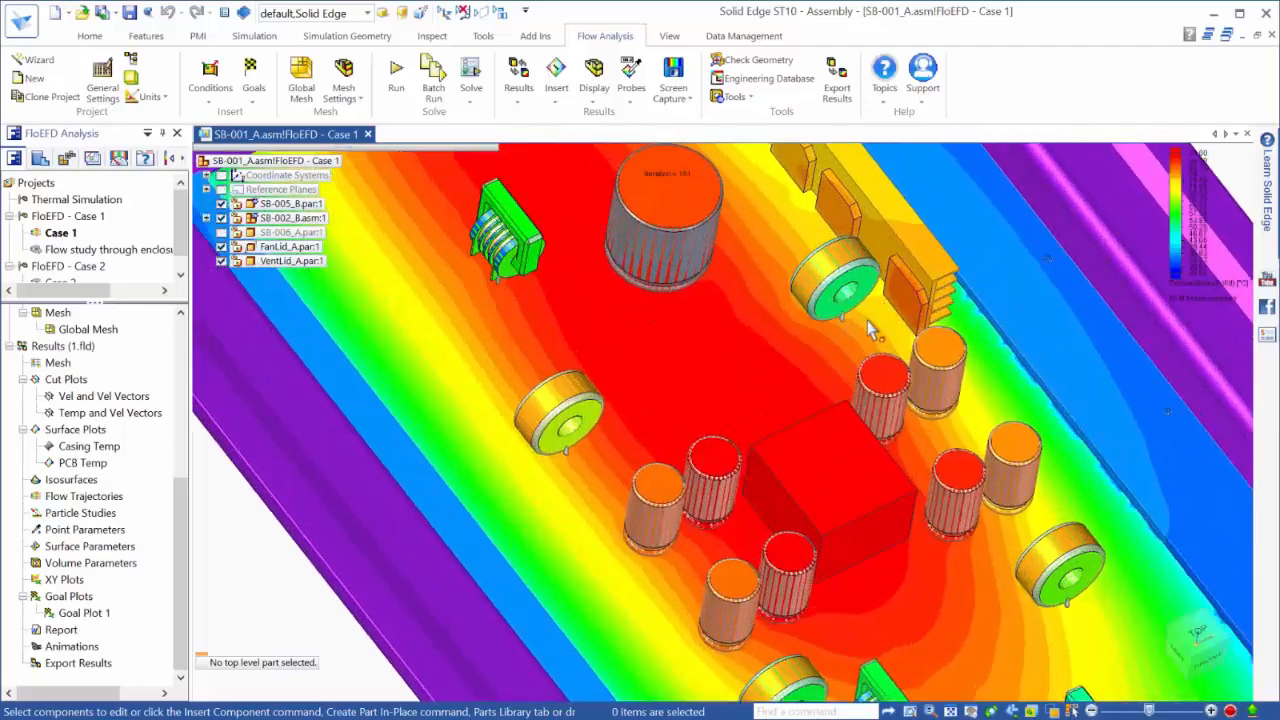
scroll(877, 327, down, 5)
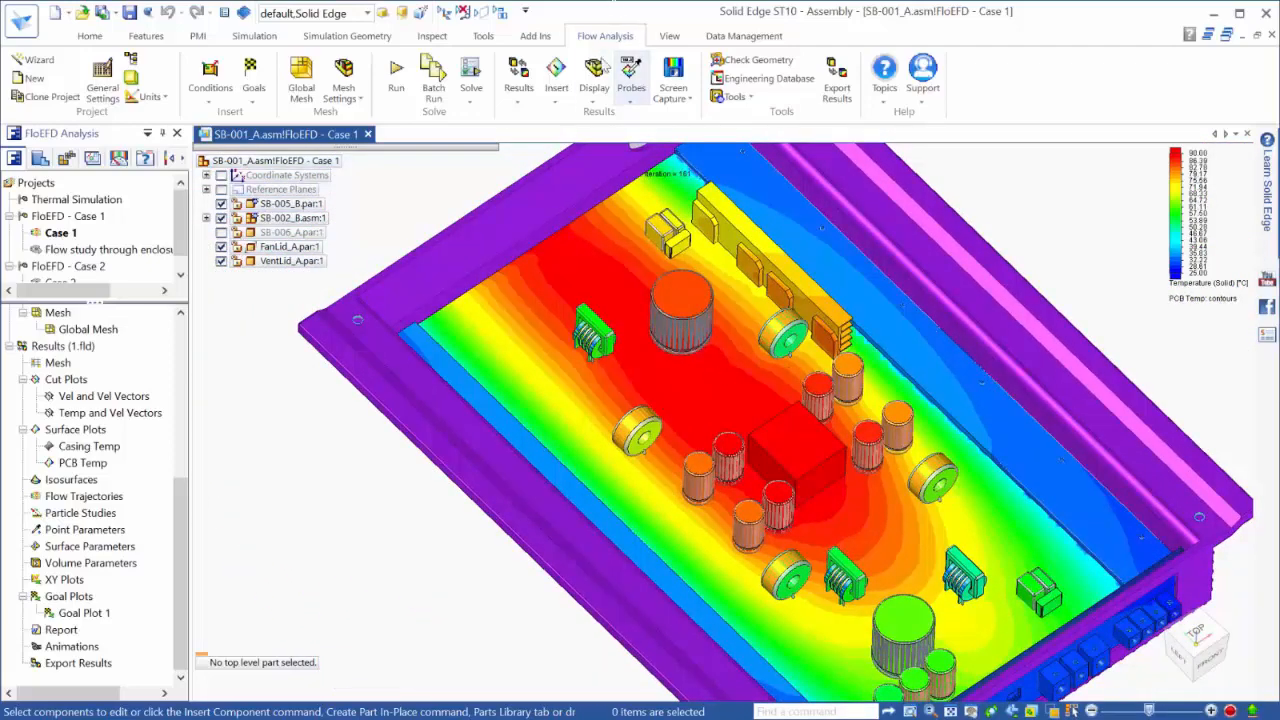
click(631, 80)
click(653, 117)
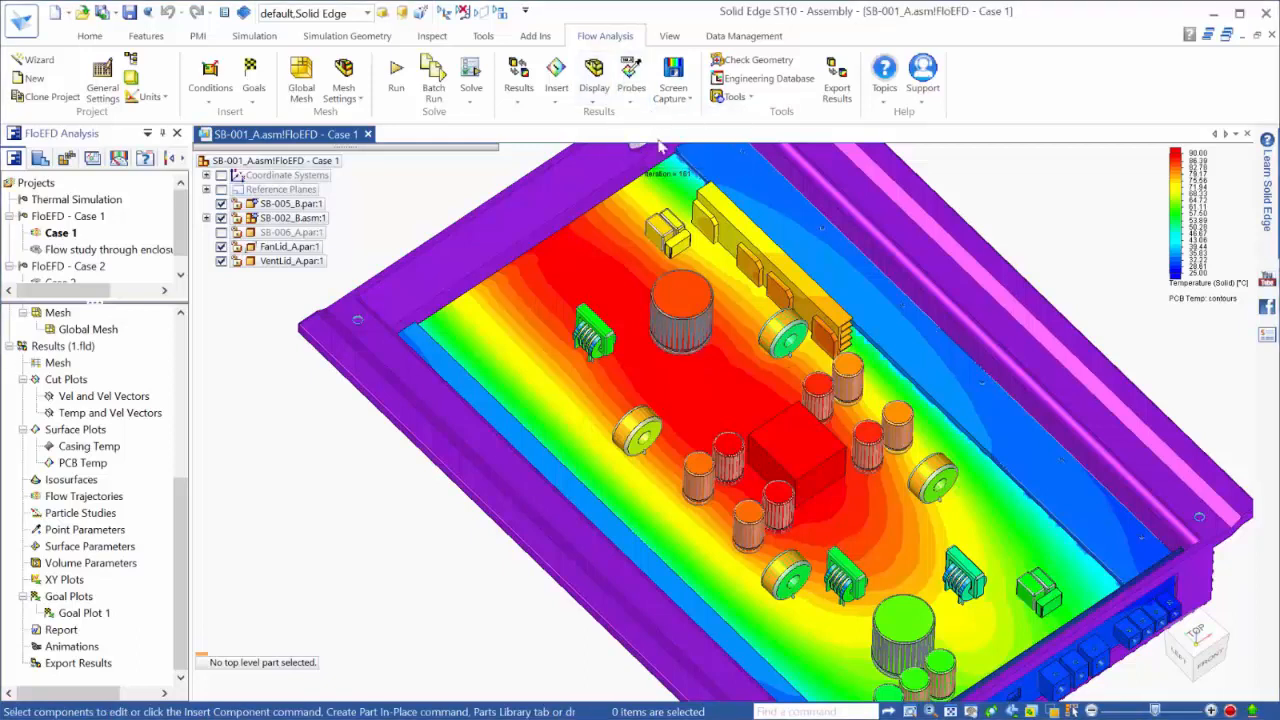
click(720, 403)
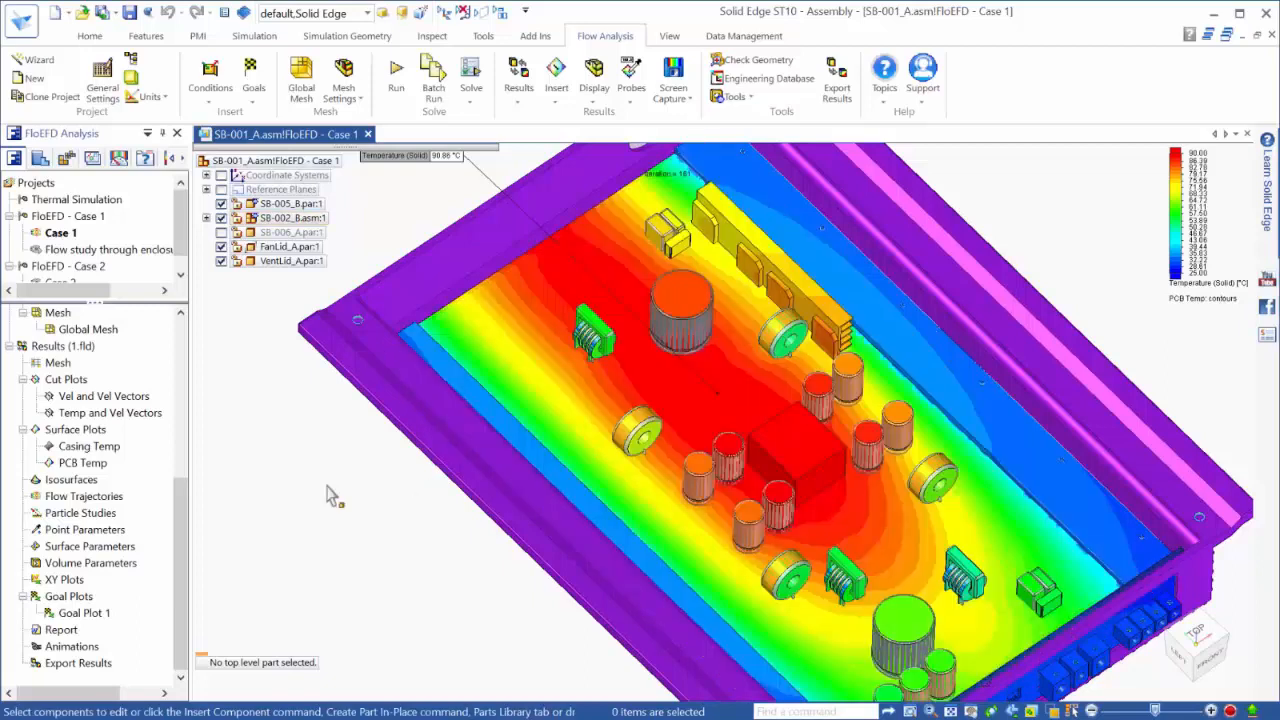
Step: Display the Goal Plot 1 summary for all goals, review the flow rate and temperature results, and close it
right_click(105, 620)
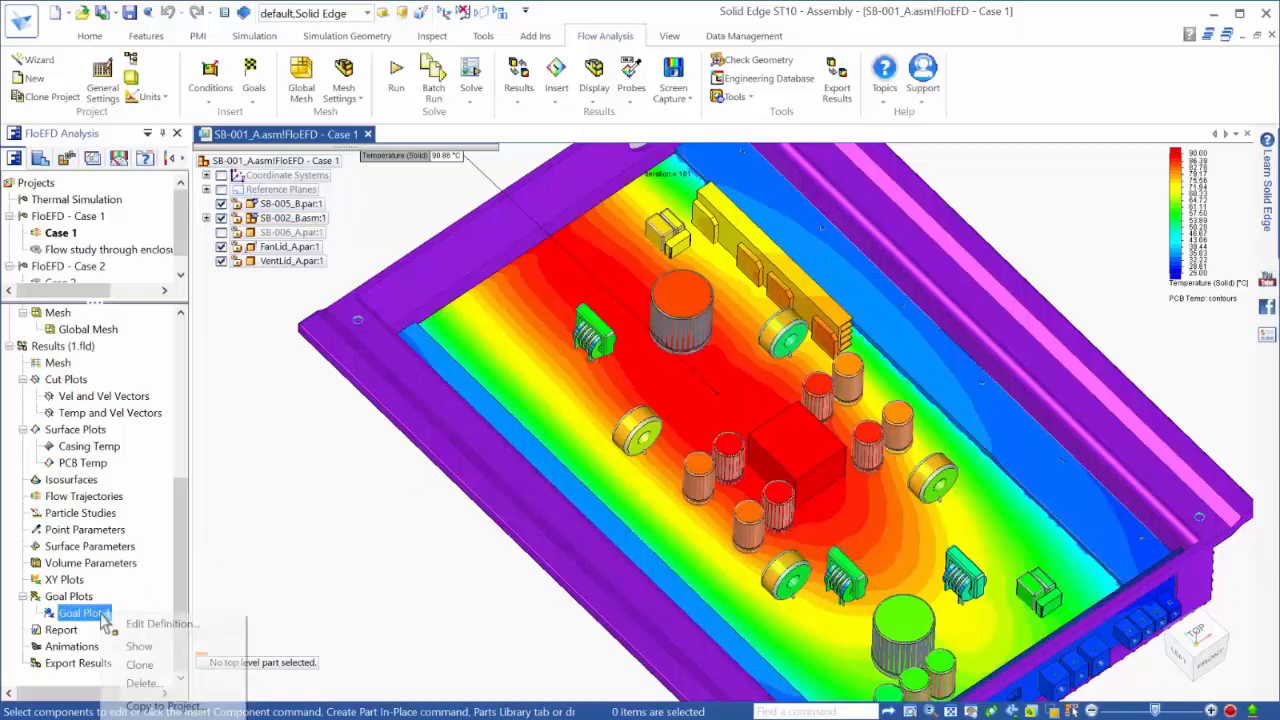
click(150, 625)
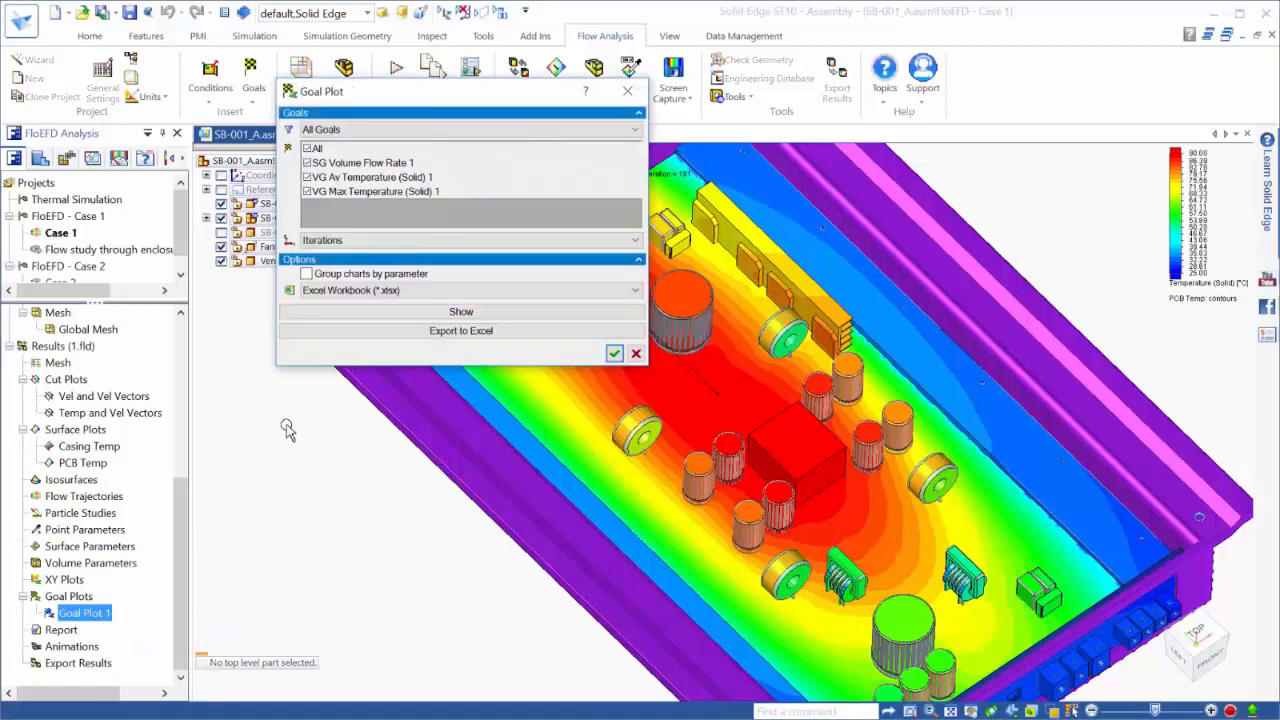
click(440, 312)
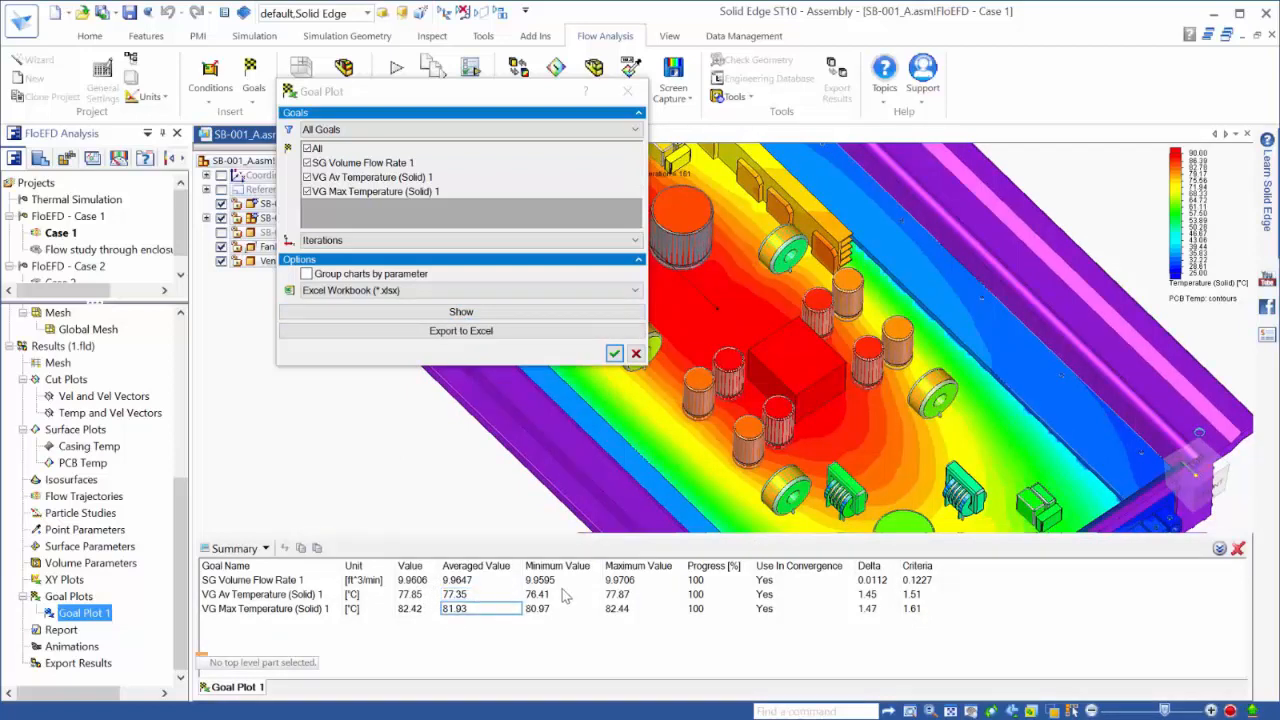
click(645, 600)
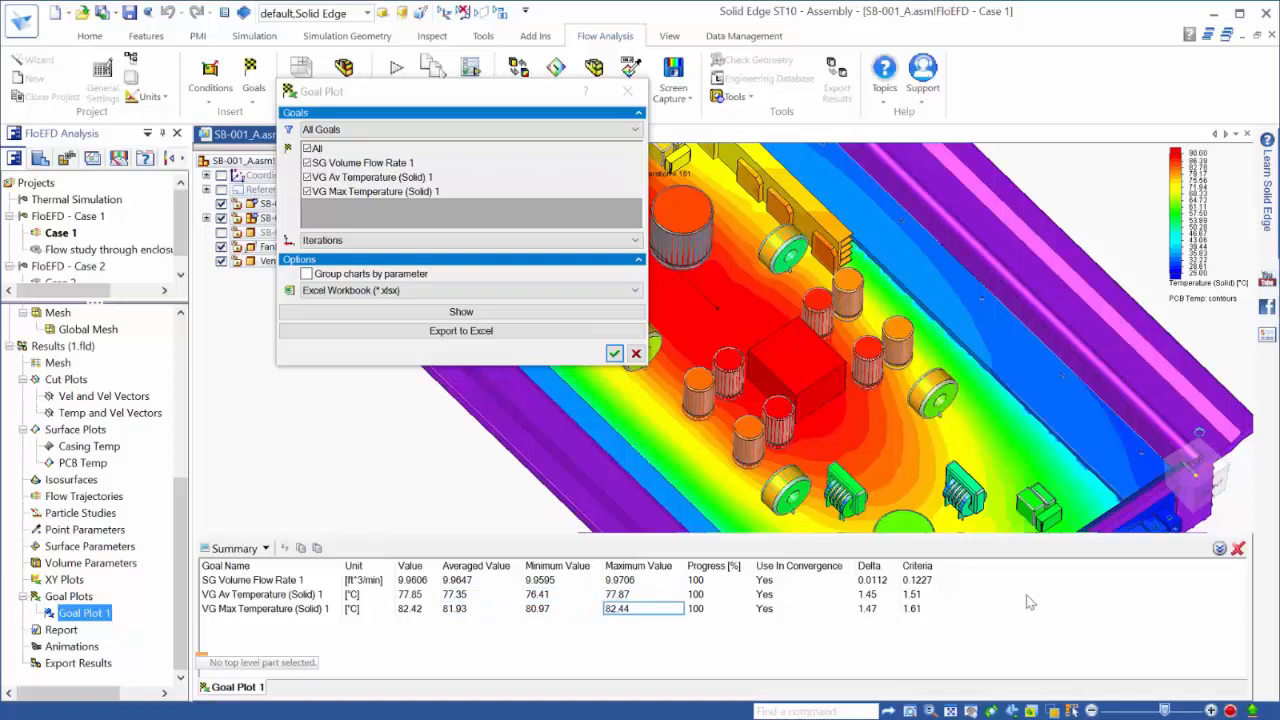
click(636, 353)
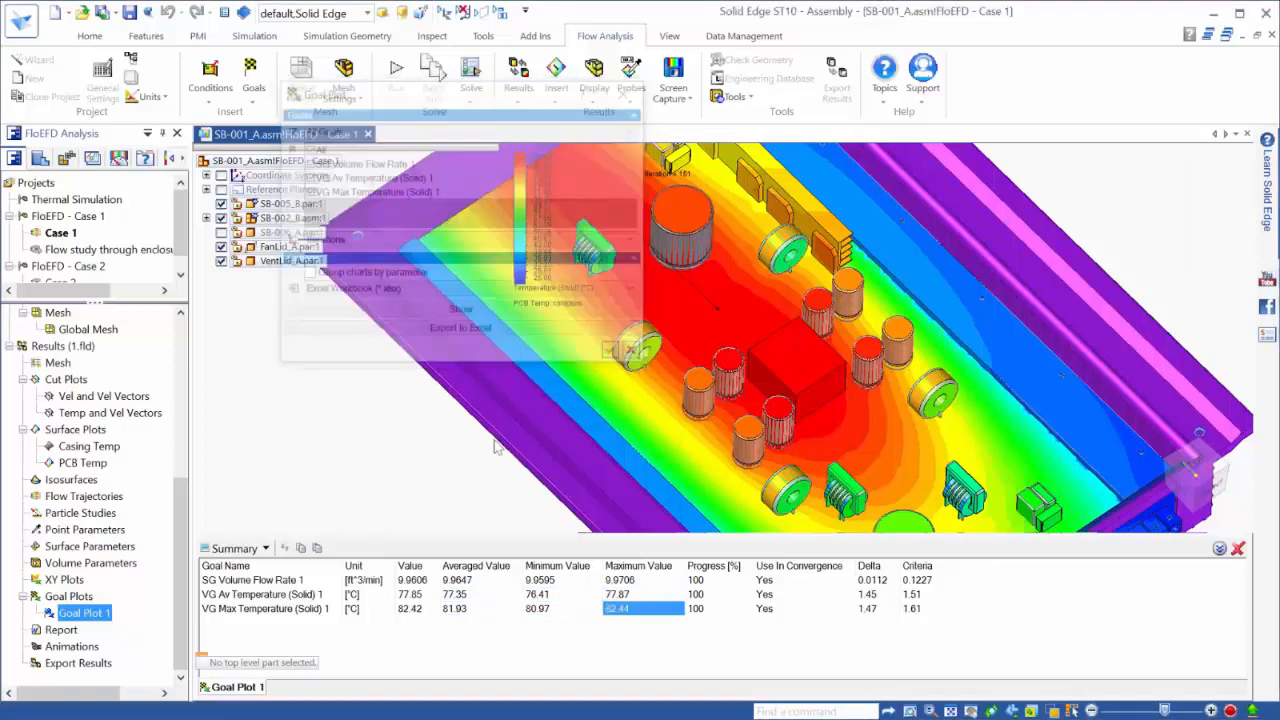
click(1219, 549)
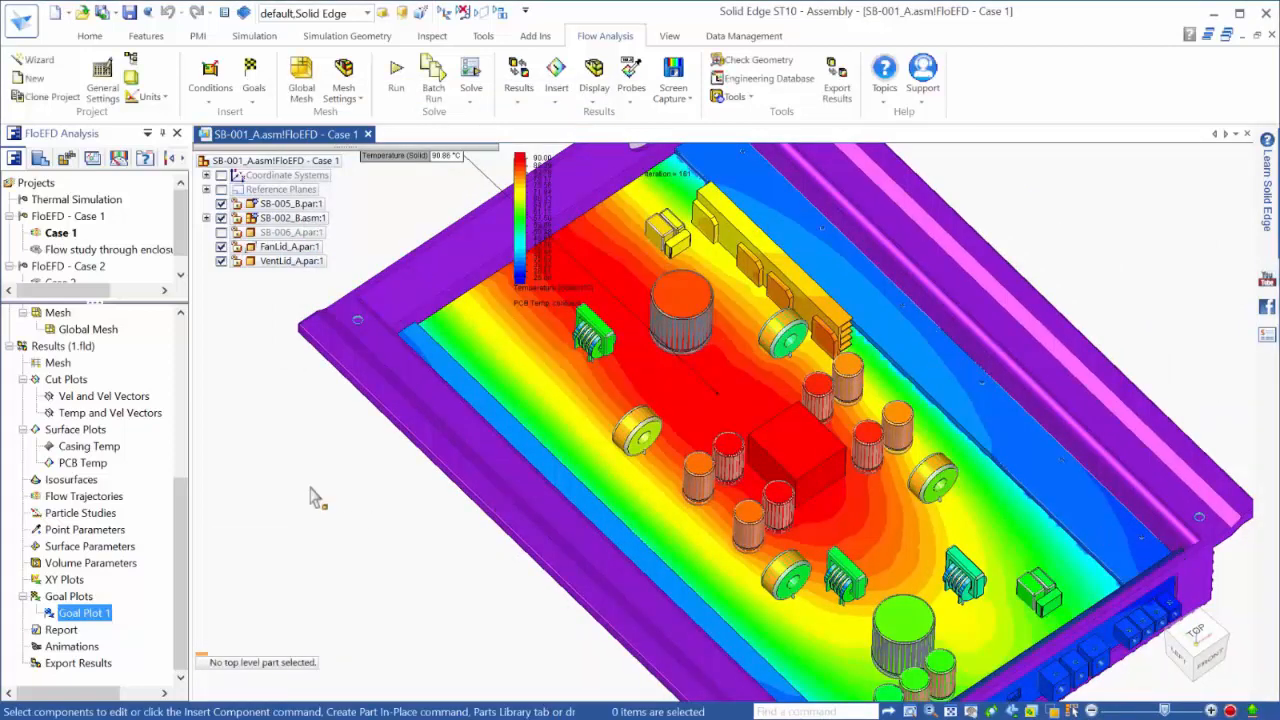
Step: Start a new flow trajectories plot from the fan lid face of External Inlet Fan 1 with 50 starting points
right_click(115, 497)
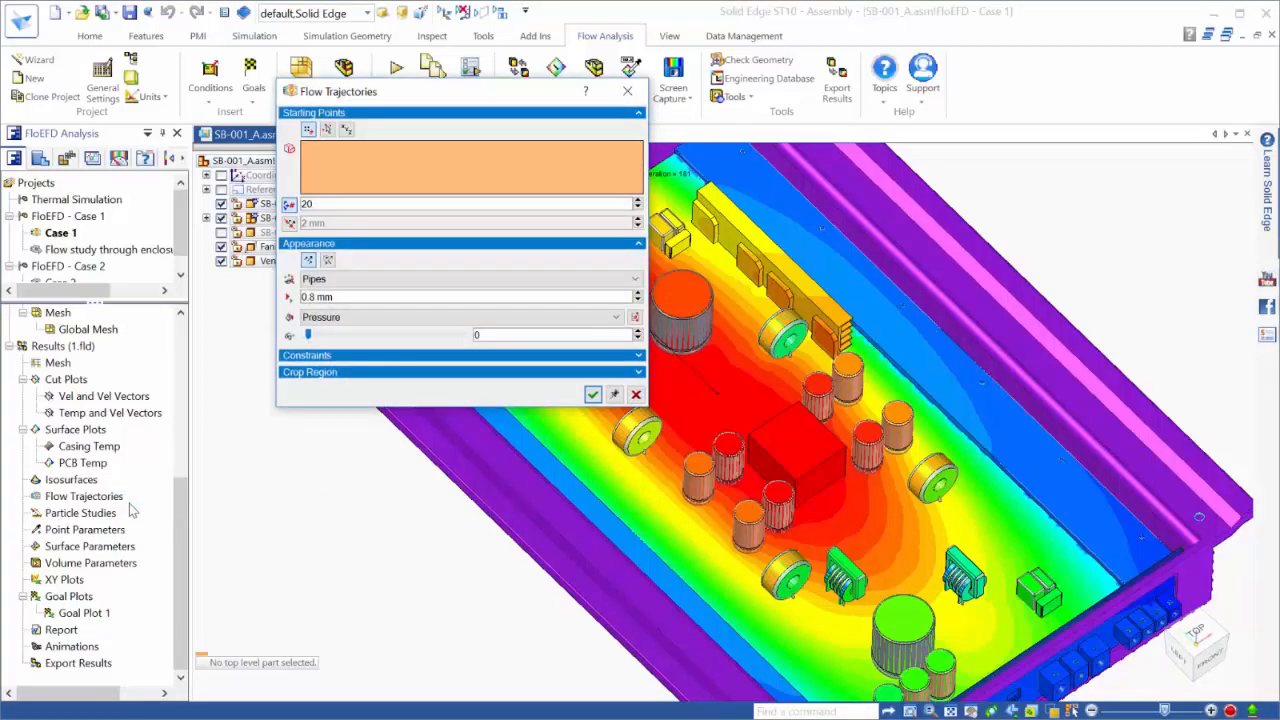
scroll(129, 503, up, 2)
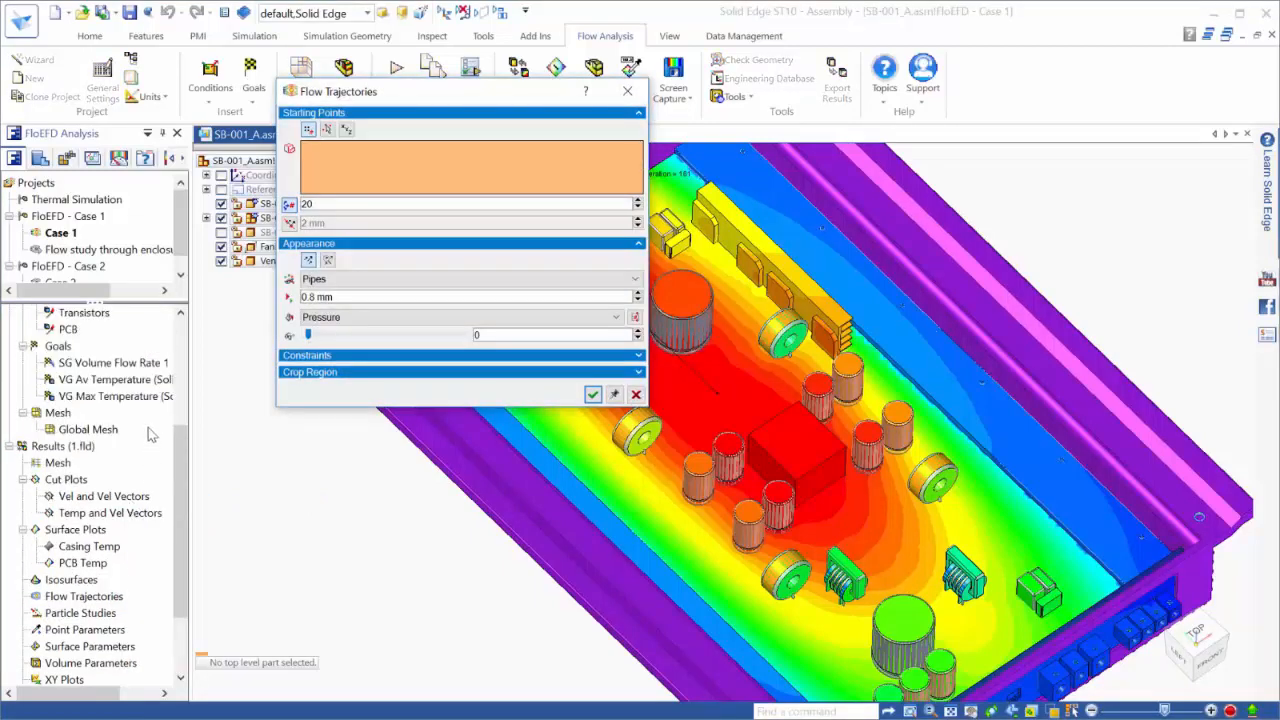
click(130, 333)
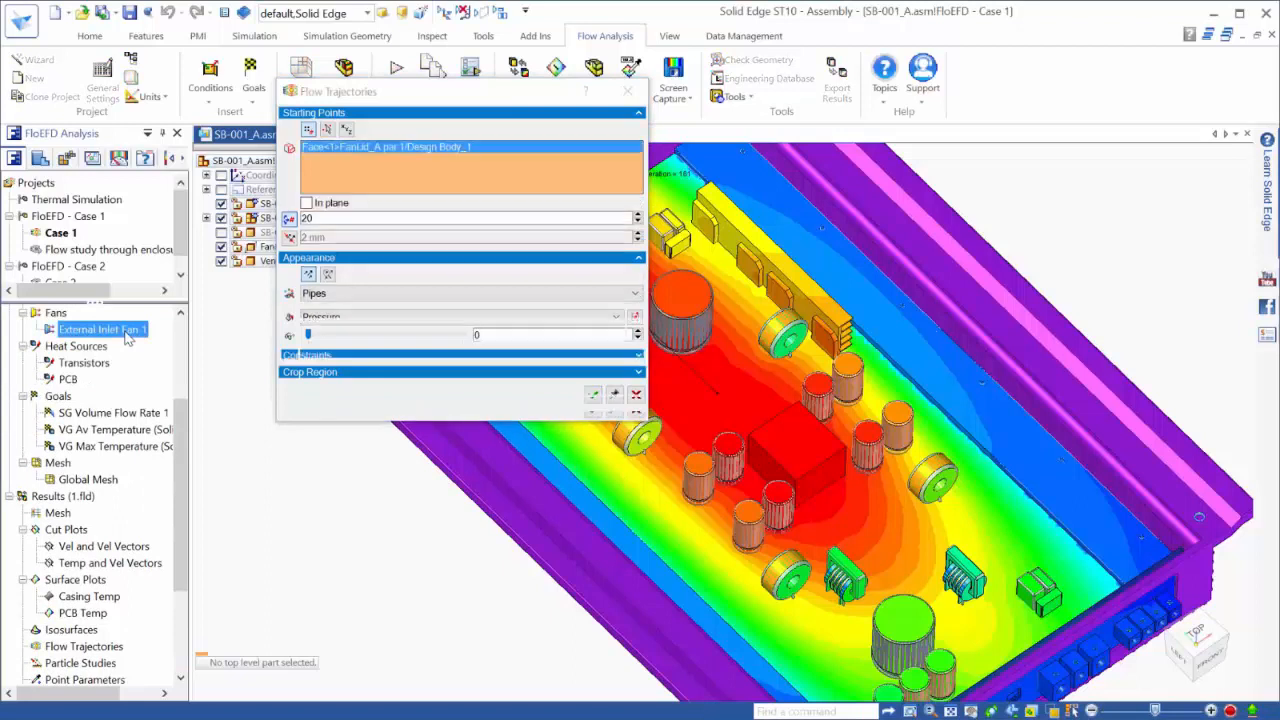
drag(318, 218, 289, 217)
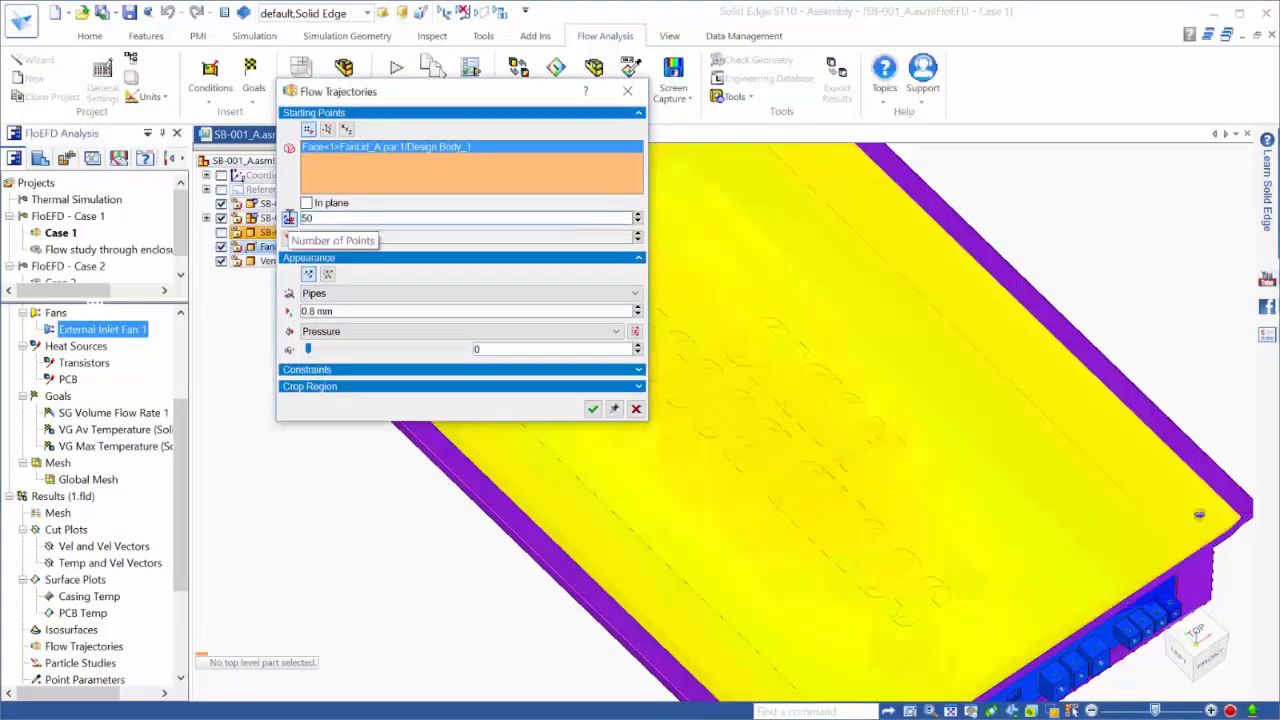
Step: Display the trajectories as flat arrows of 5 mm coloured by Velocity and create the plot
click(338, 293)
click(328, 380)
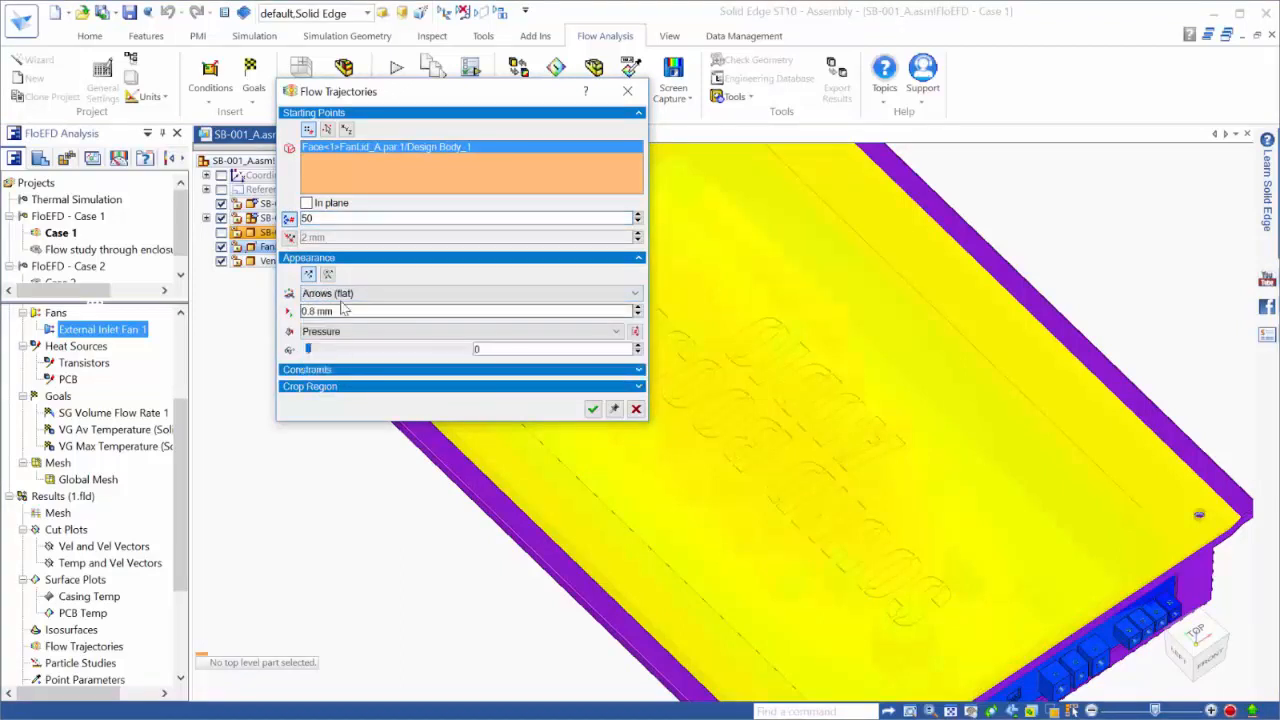
drag(335, 311, 280, 310)
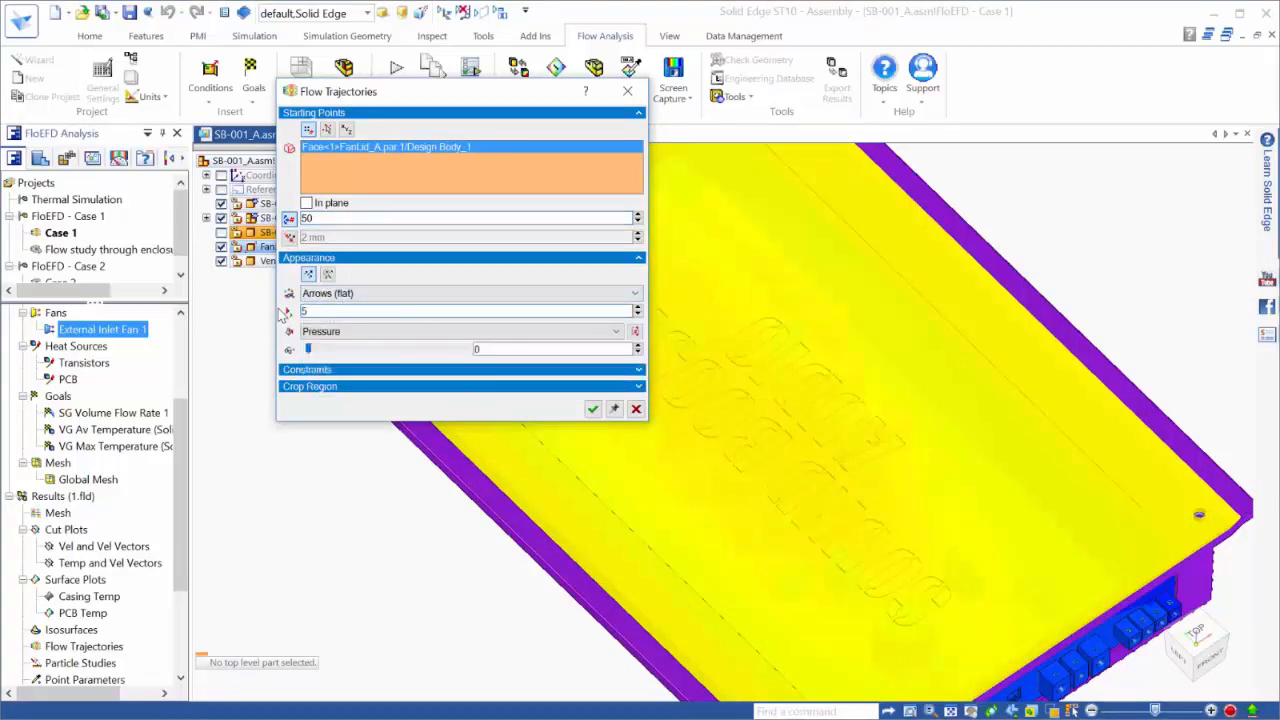
text(5)
click(348, 333)
click(533, 404)
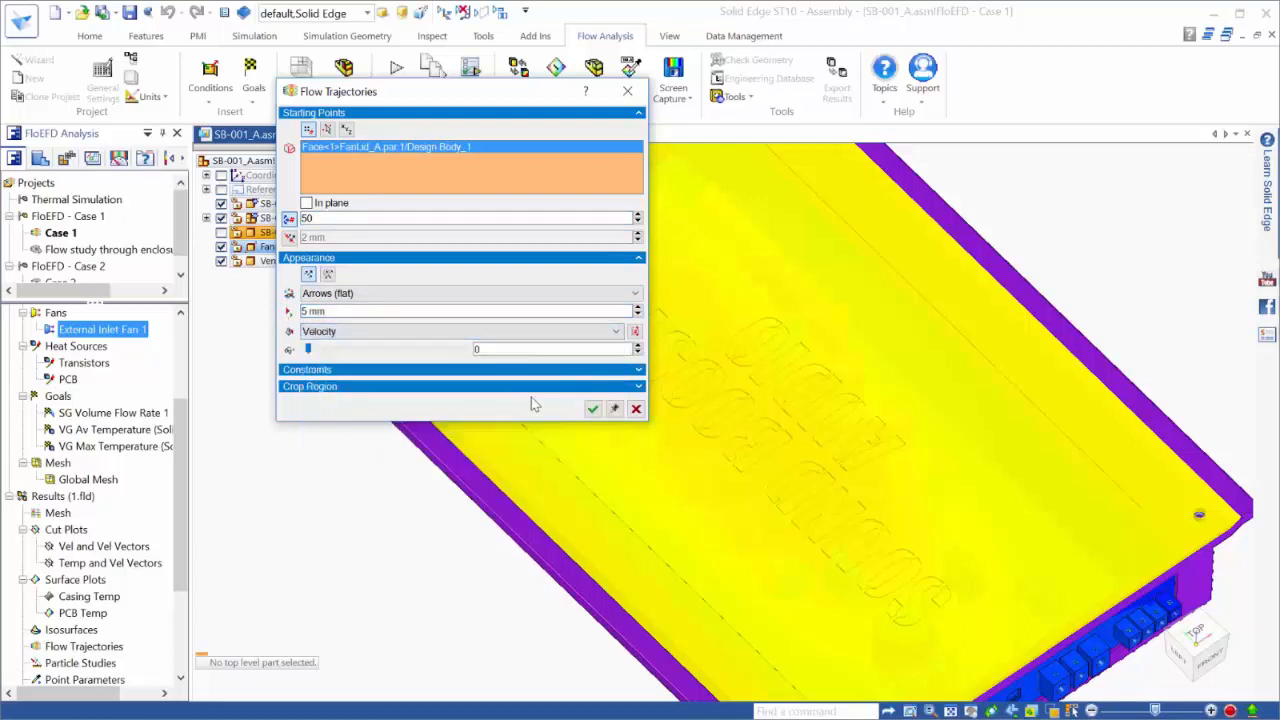
click(593, 409)
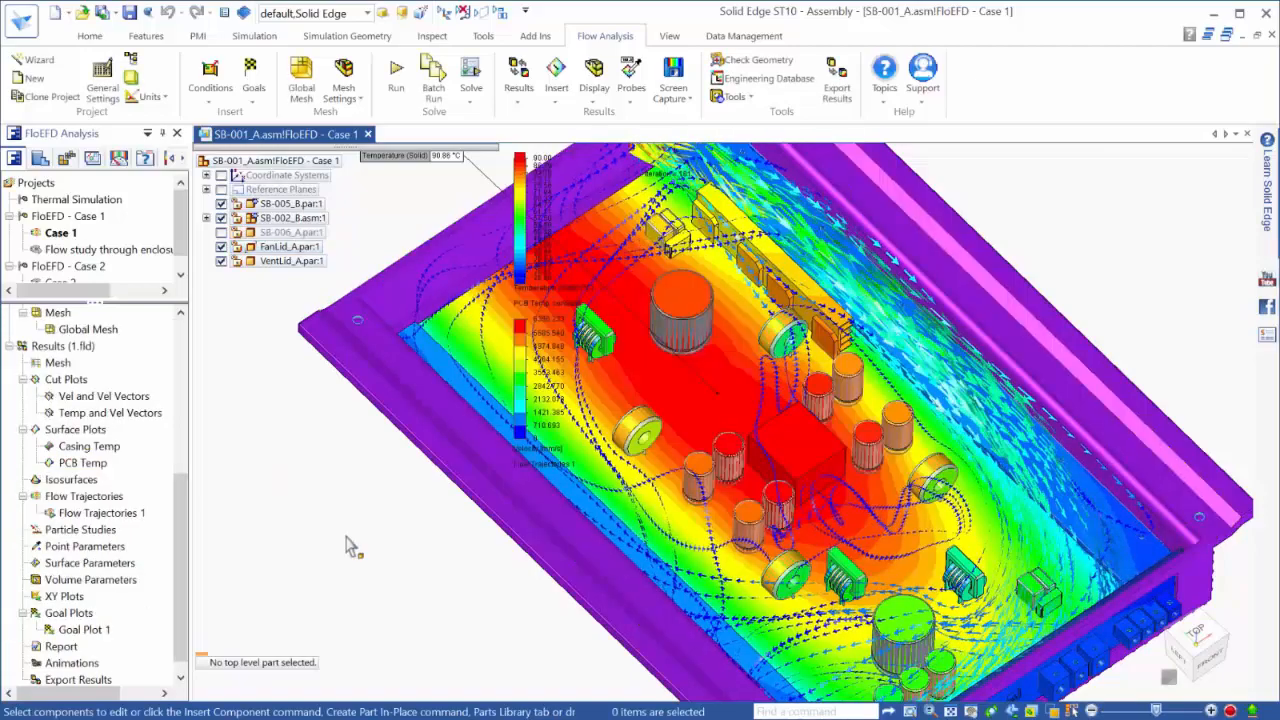
Step: Hide the PCB Temp surface plot of Case 1, leaving the flow trajectories displayed
middle_drag(778, 556, 797, 488)
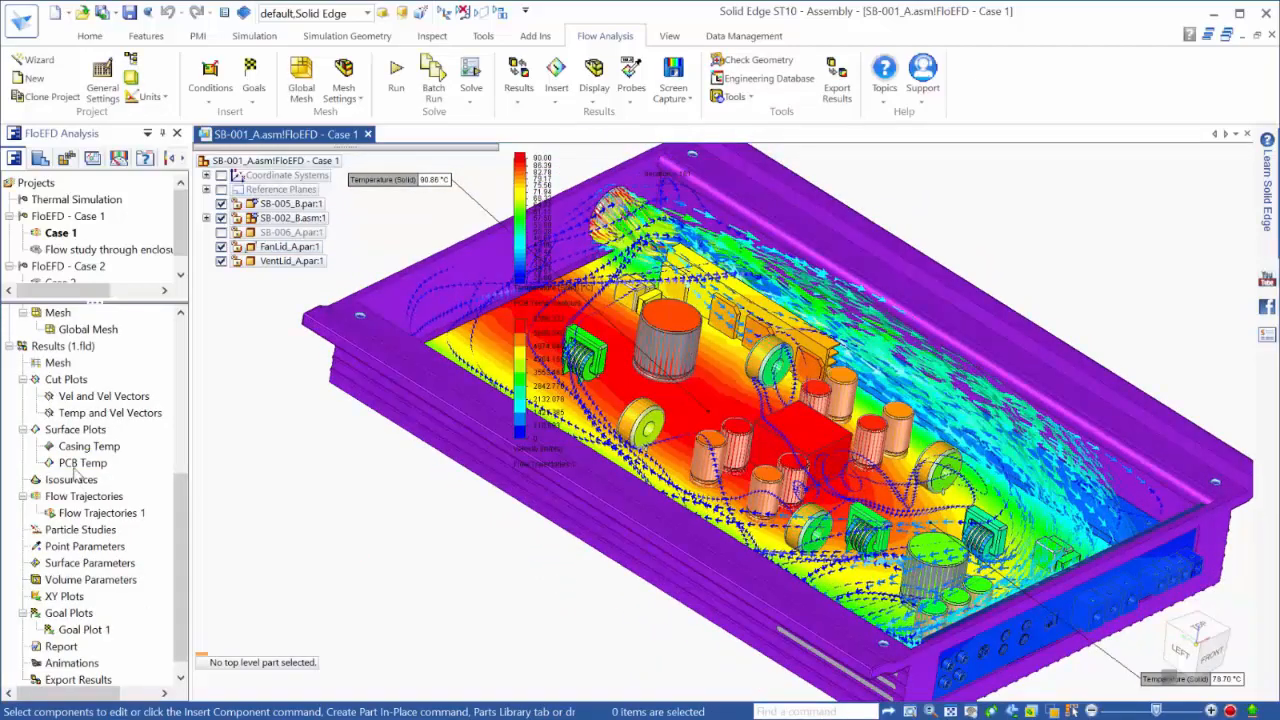
click(76, 465)
right_click(76, 465)
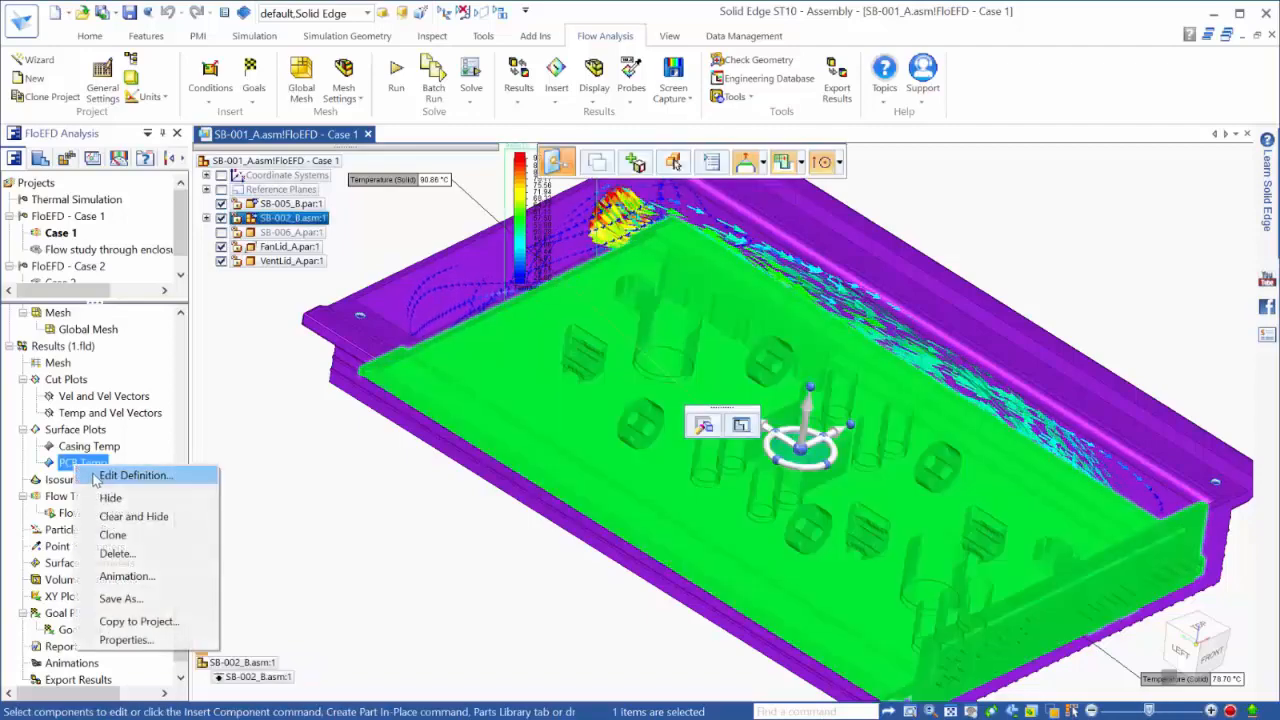
click(108, 497)
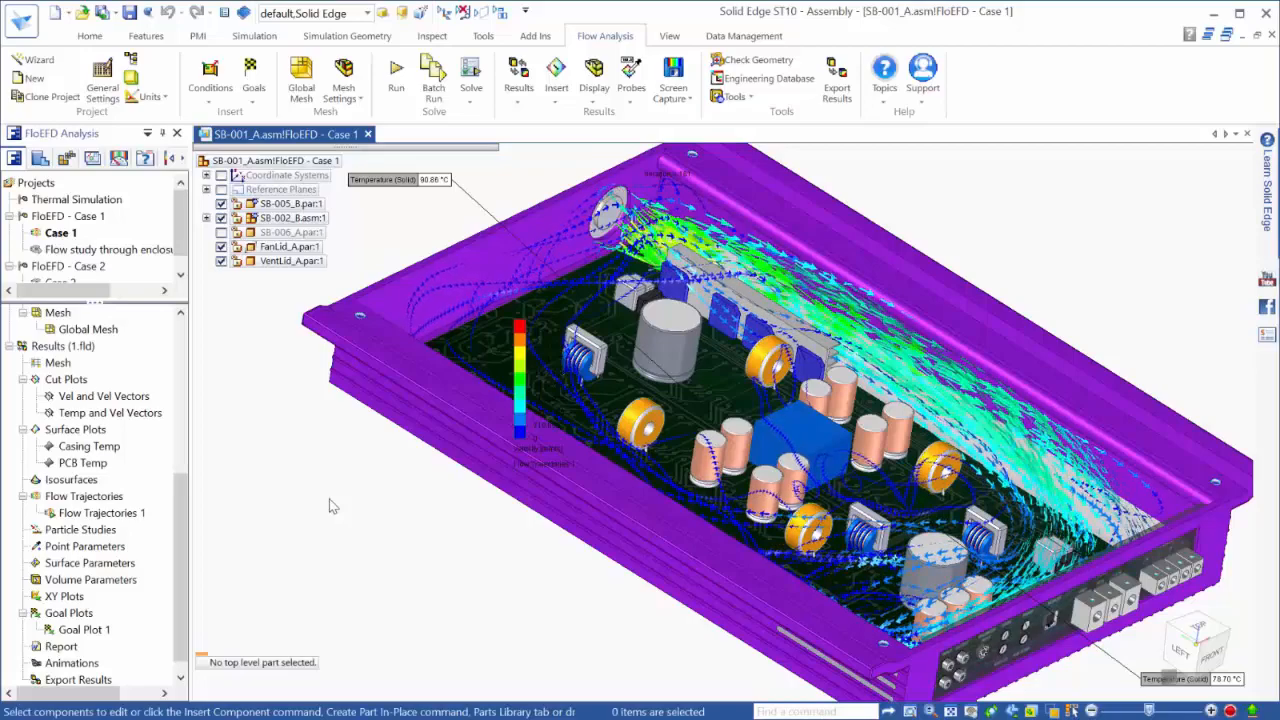
Step: Hide the Flow Trajectories 1 plot of Case 1 and clear the selection
middle_drag(897, 485, 906, 560)
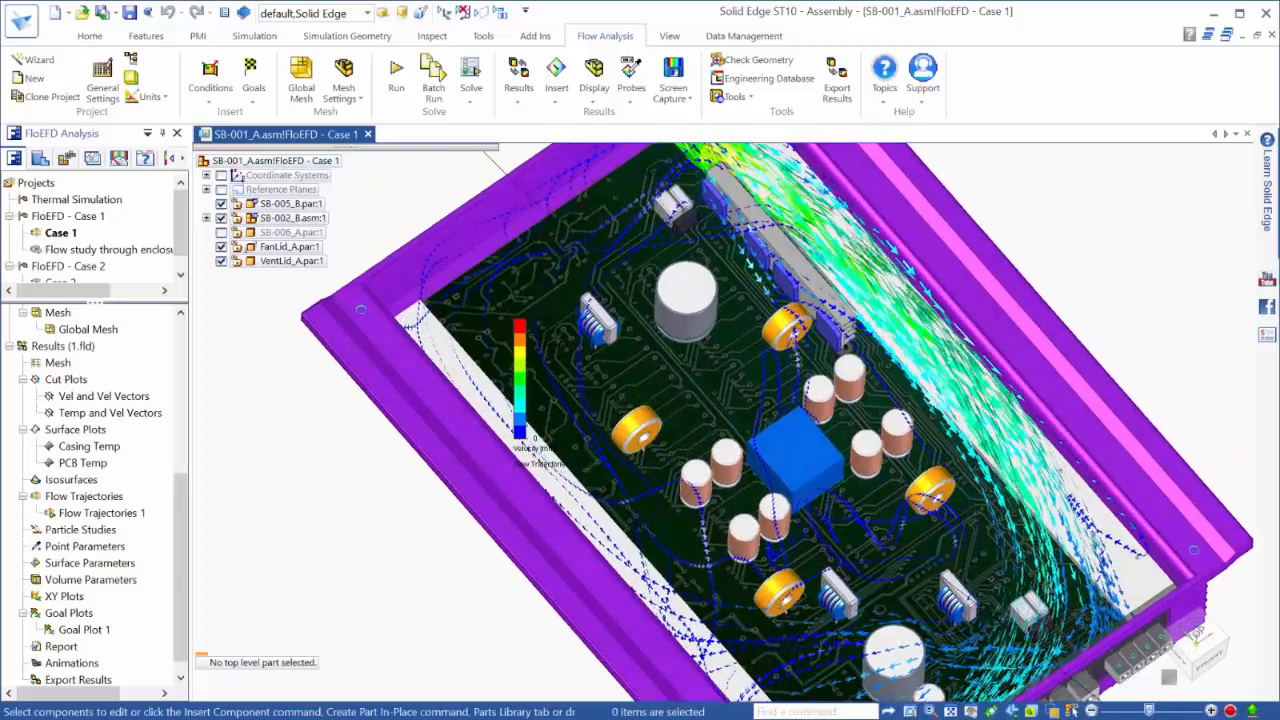
click(113, 514)
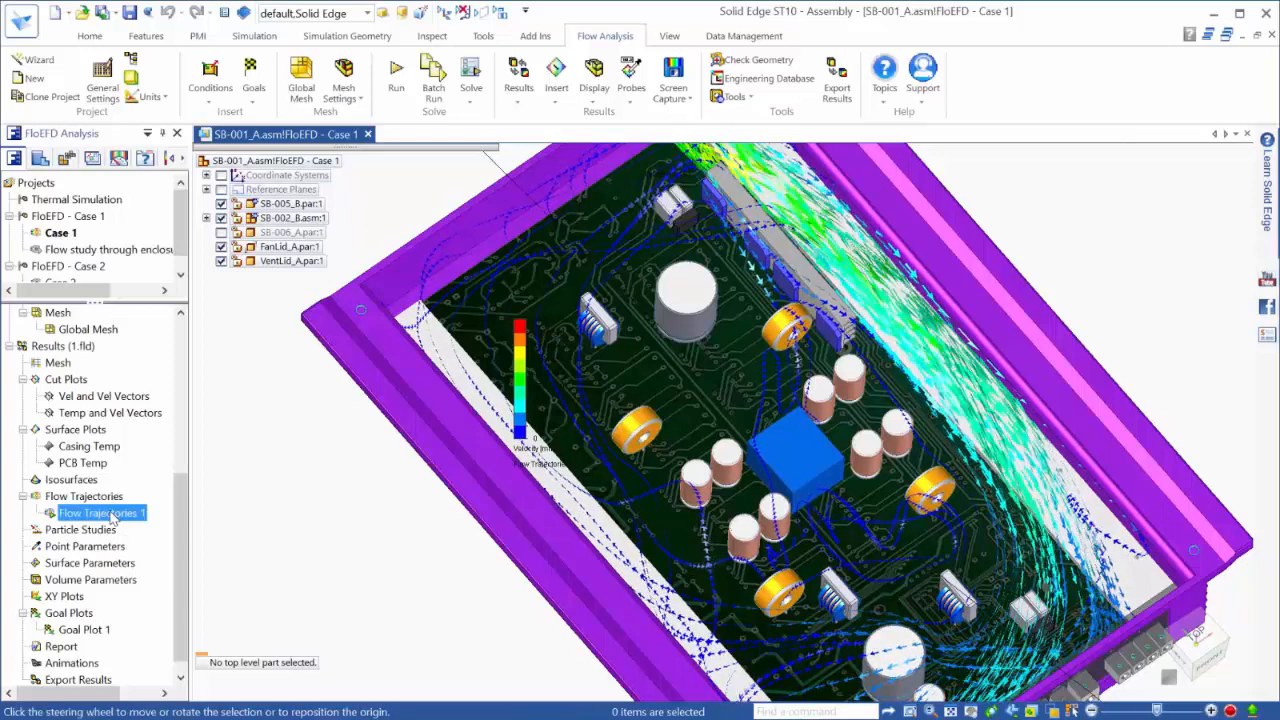
right_click(128, 512)
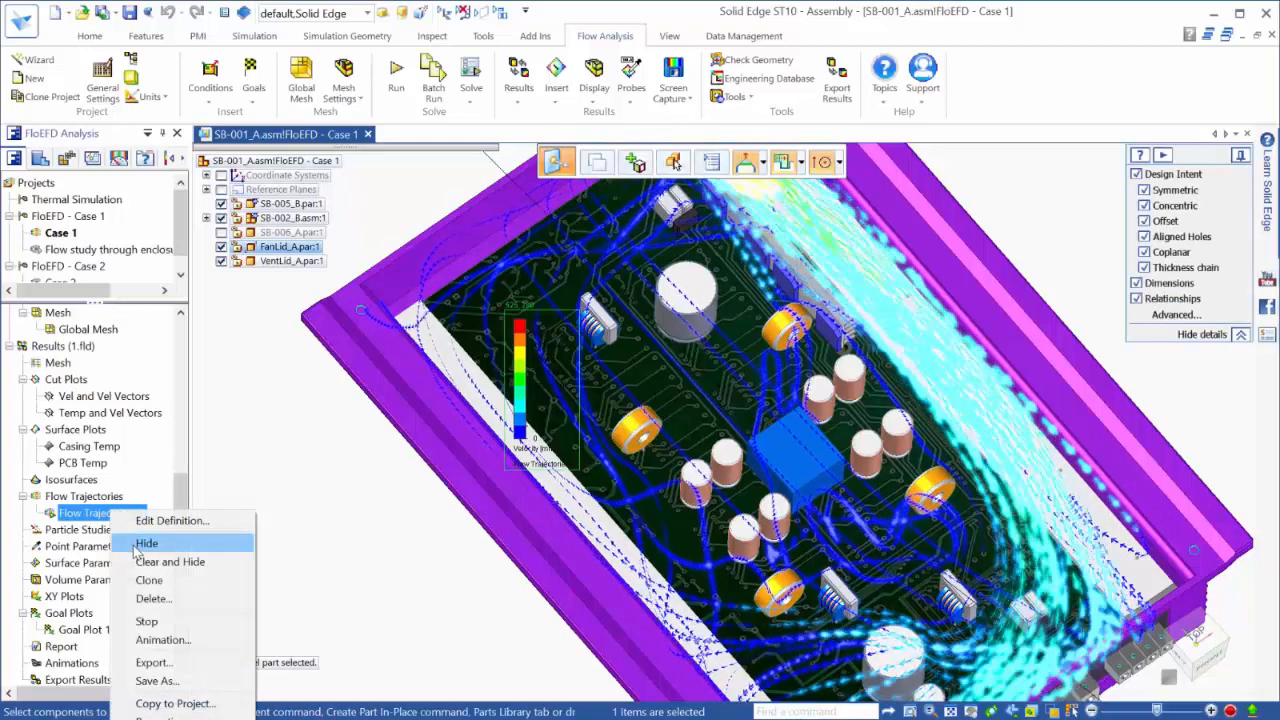
click(140, 545)
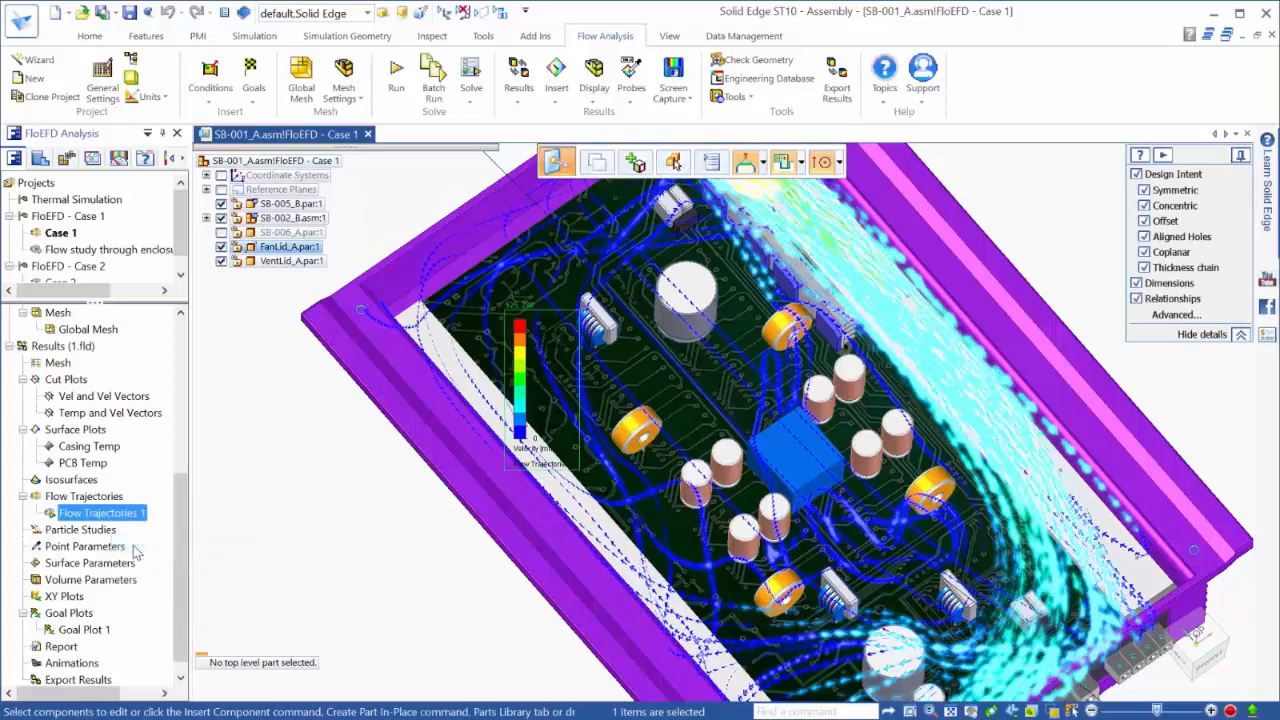
click(224, 517)
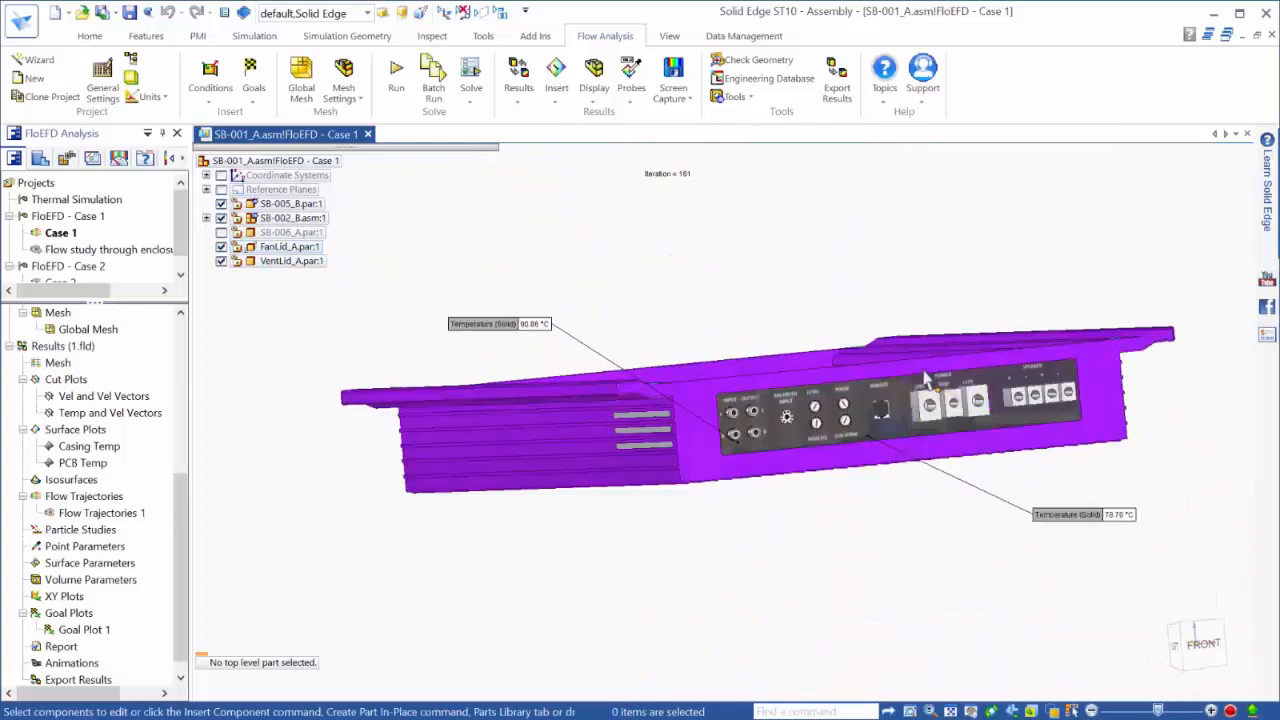
Step: Activate the Case 2 project under FloEFD - Case 2 and load its results
middle_drag(925, 378, 970, 490)
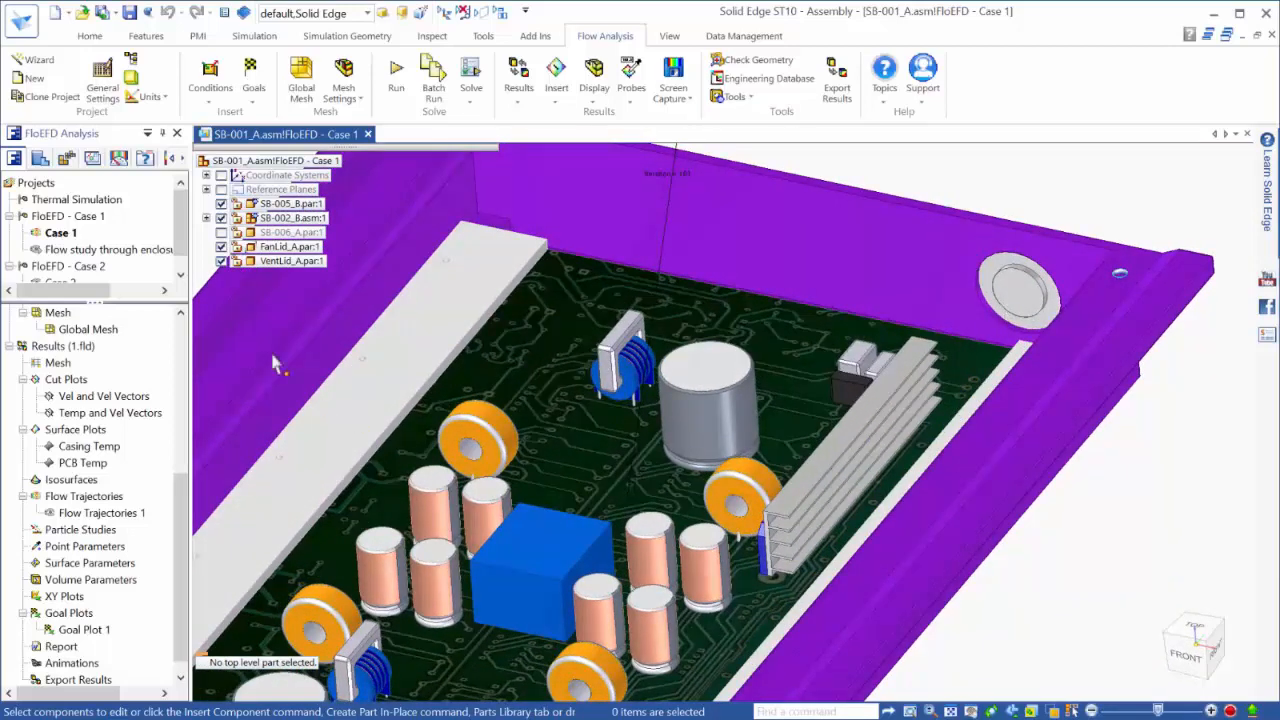
scroll(37, 271, down, 1)
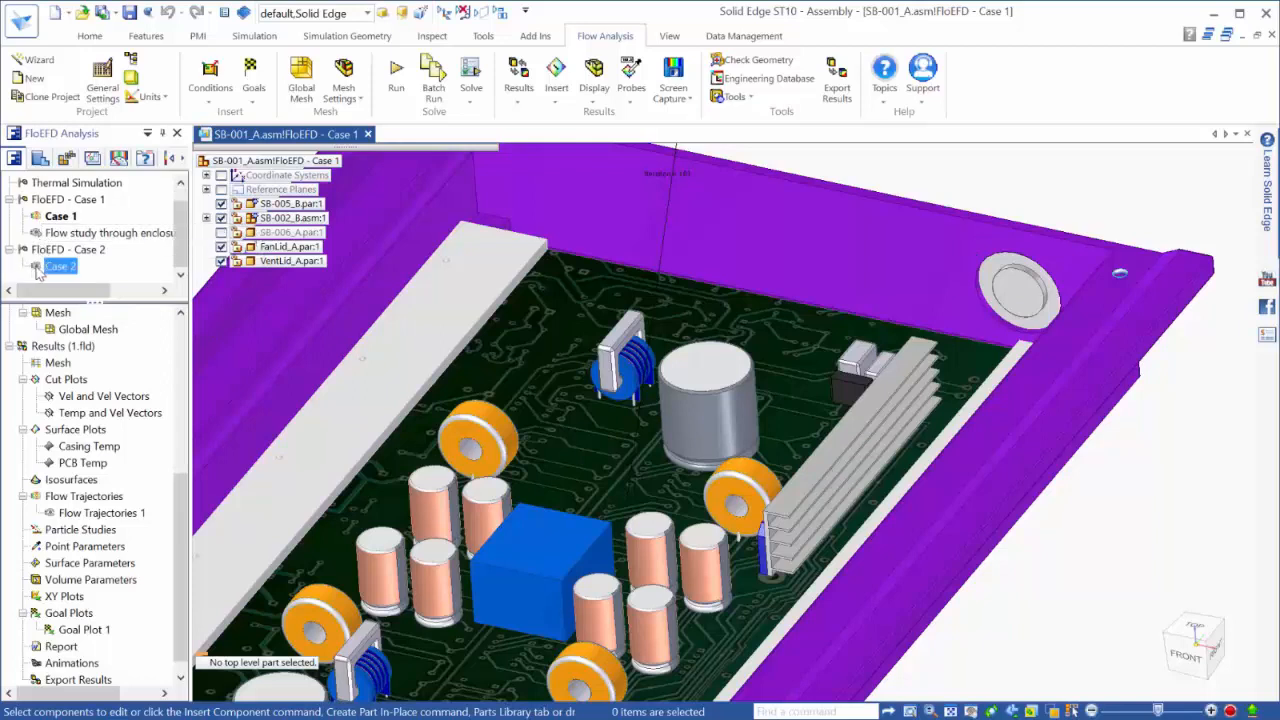
double_click(37, 270)
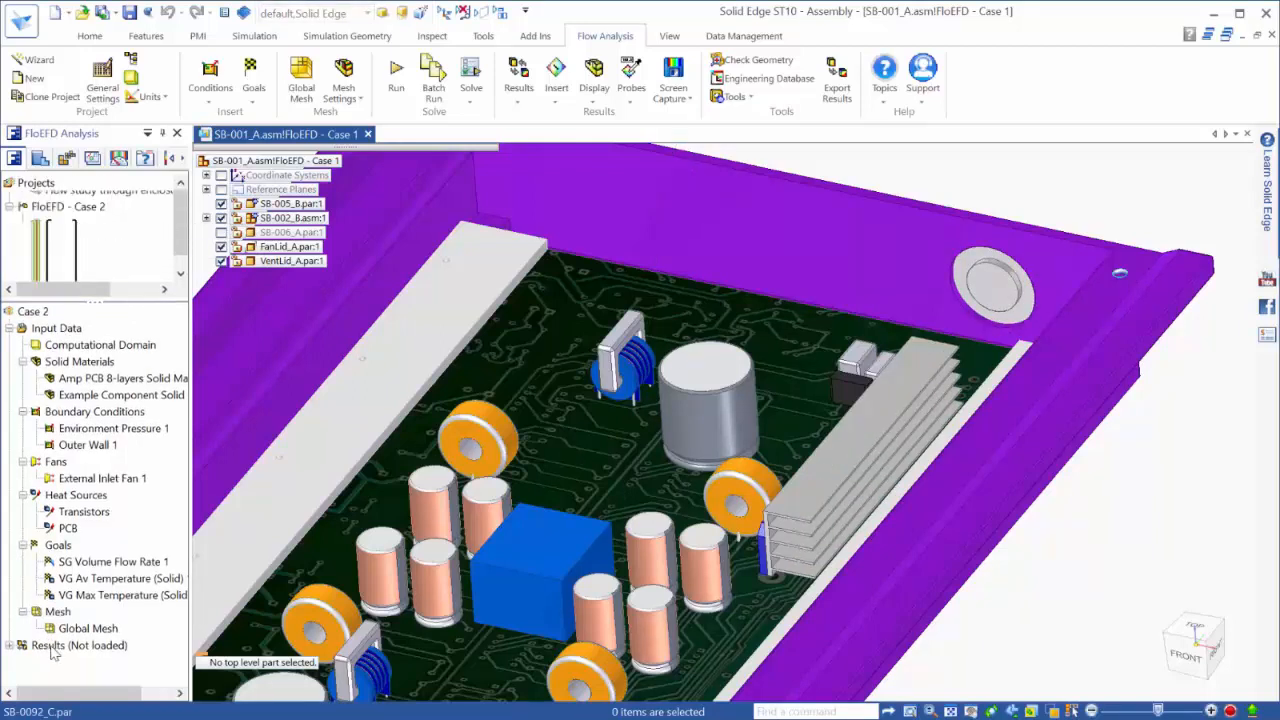
right_click(52, 650)
click(68, 658)
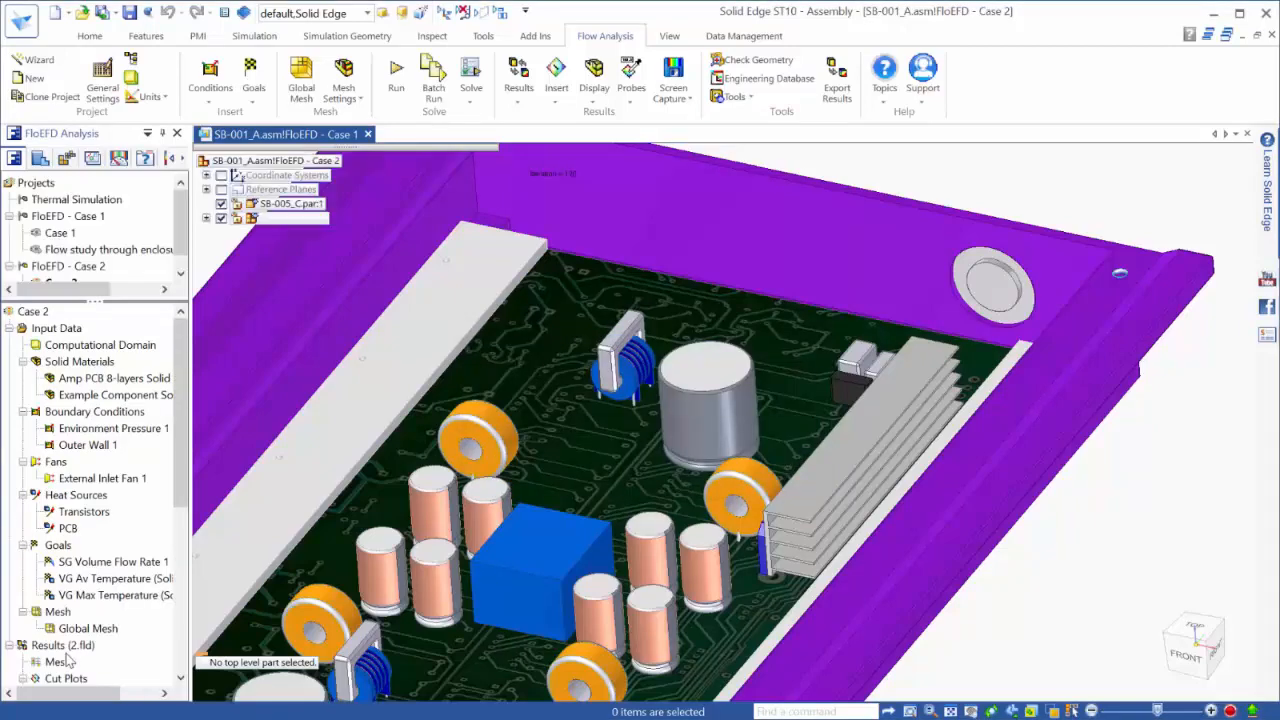
scroll(800, 420, down, 5)
middle_drag(750, 645, 815, 633)
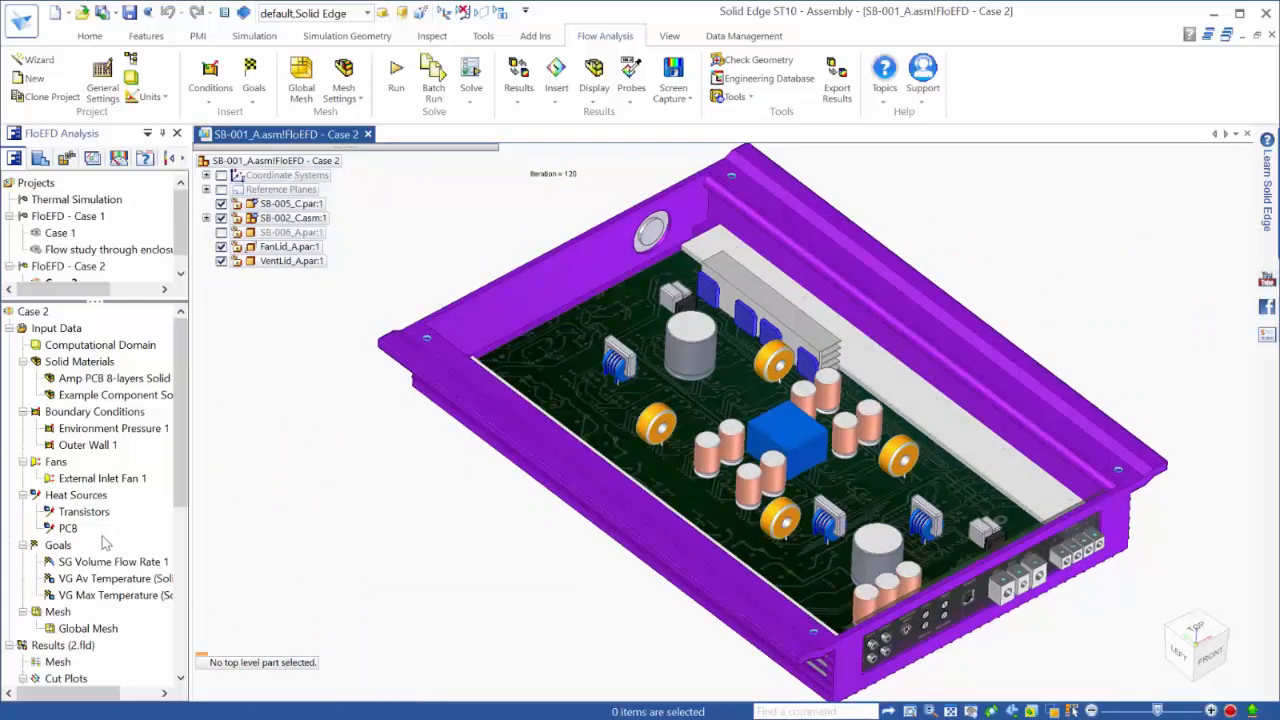
Step: Show the PCB Temp surface plot for Case 2 and move its temperature legend clear of the enclosure model
scroll(106, 542, down, 6)
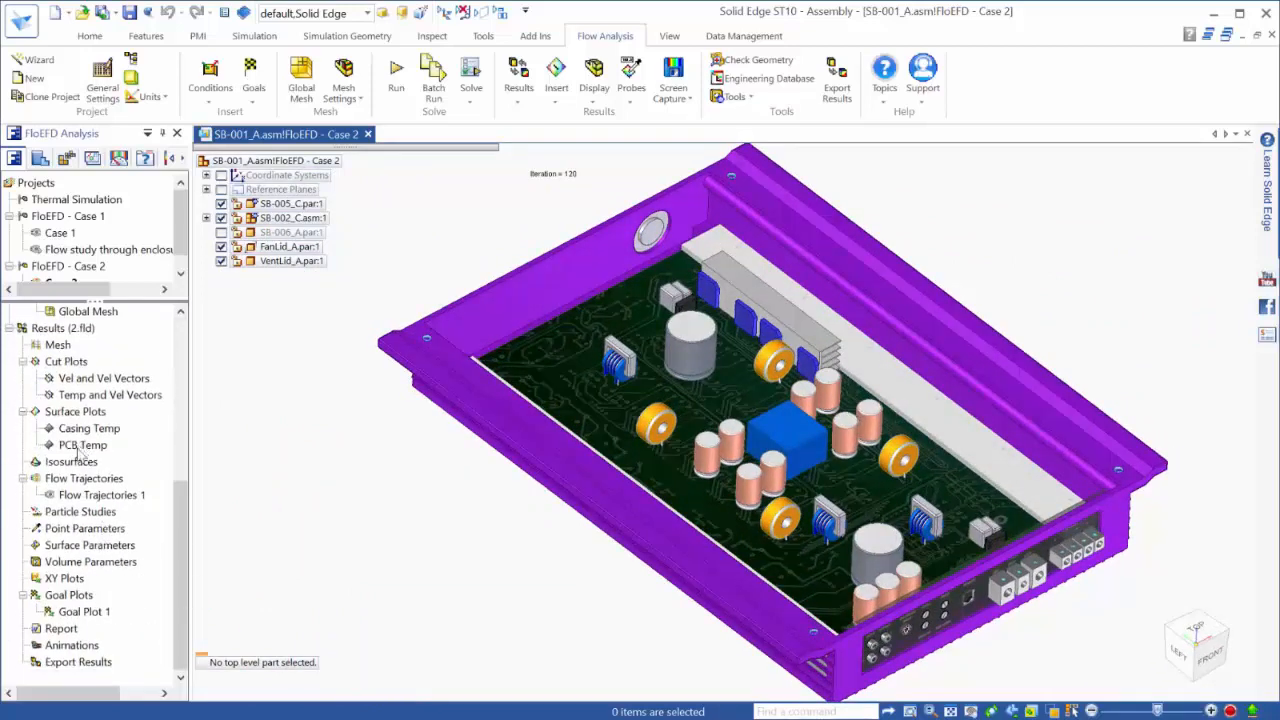
click(80, 447)
right_click(96, 449)
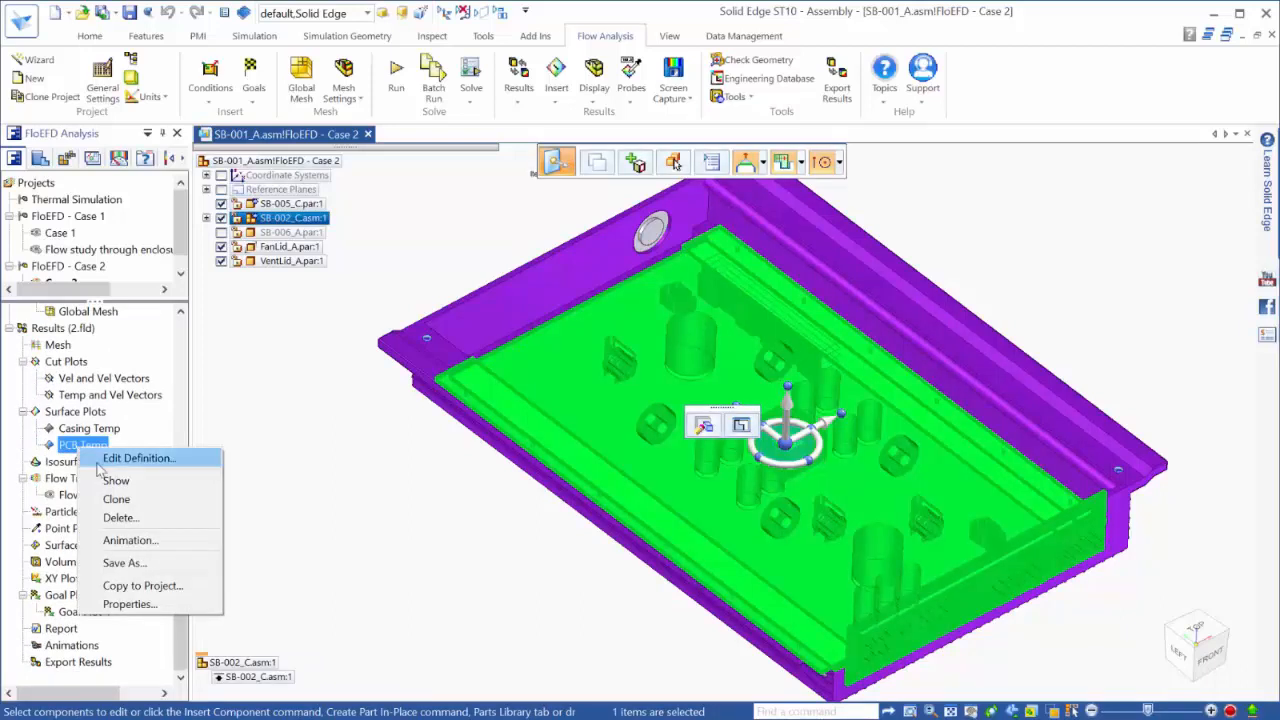
click(112, 480)
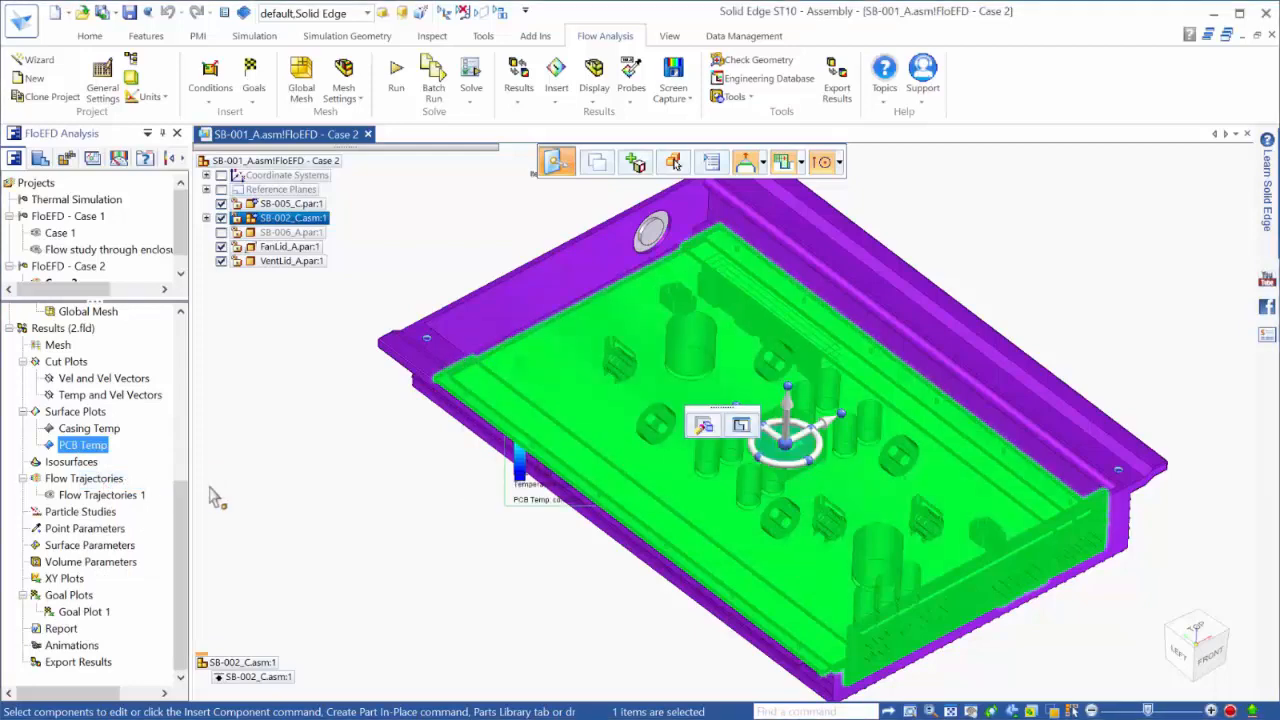
click(330, 485)
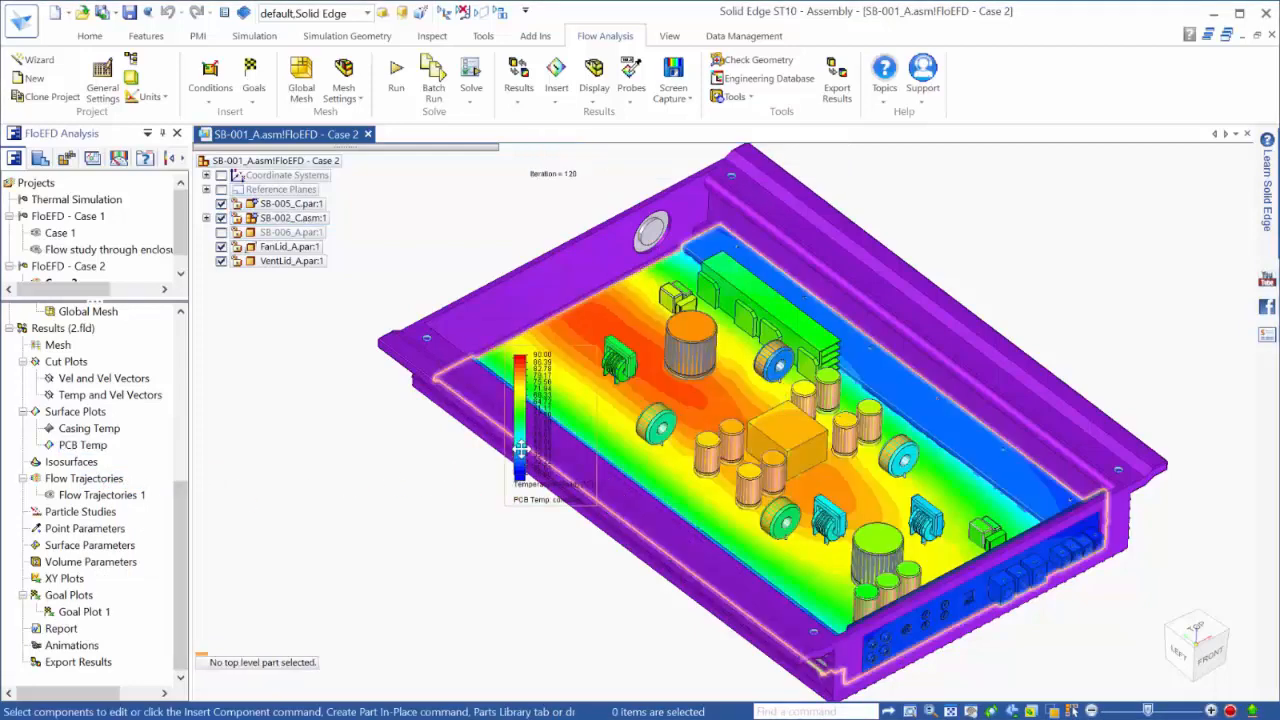
drag(880, 366, 1198, 224)
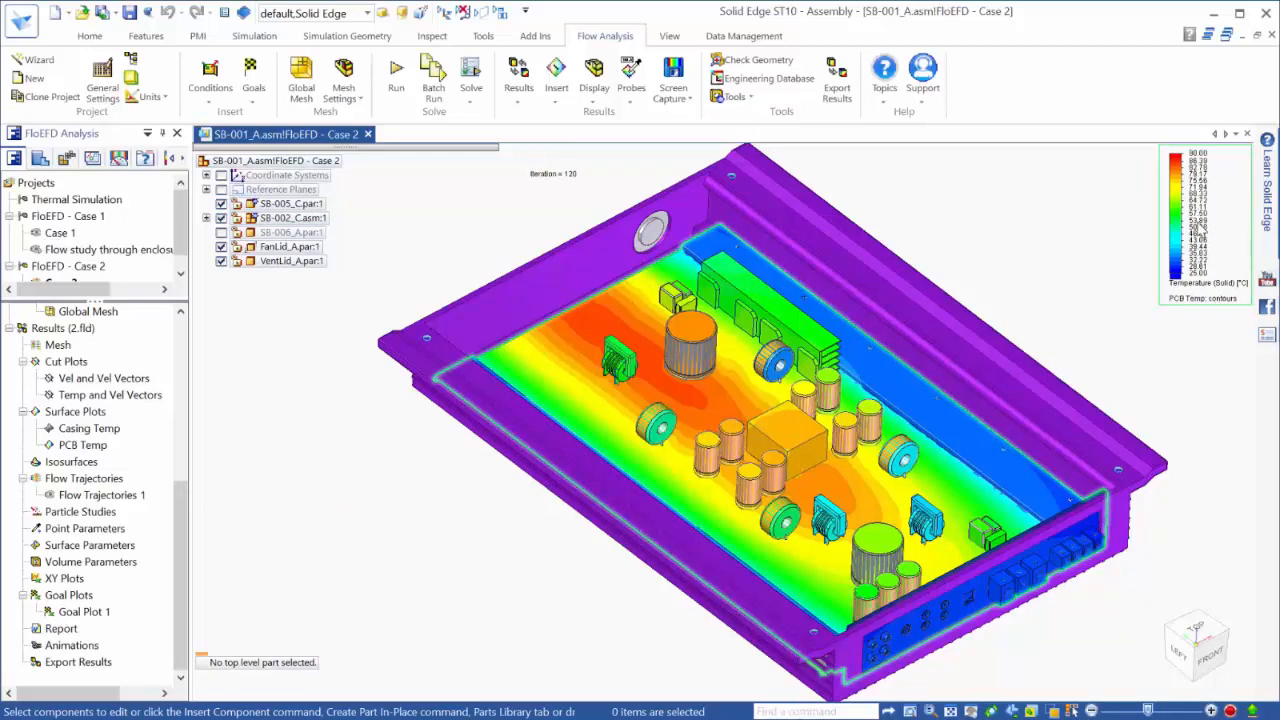
click(1037, 270)
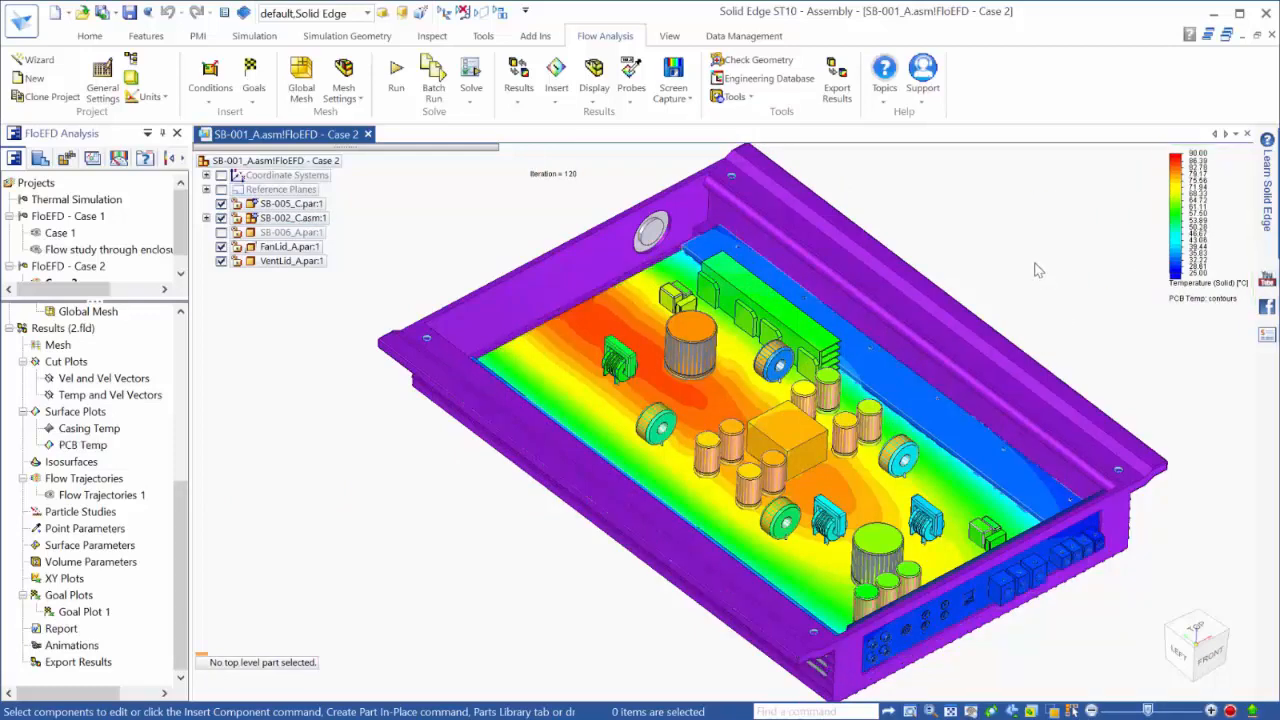
Step: Probe the solid temperature in the hot area near the PCB's rear corner, beyond the large capacitor
middle_drag(940, 480, 918, 532)
click(631, 88)
click(622, 119)
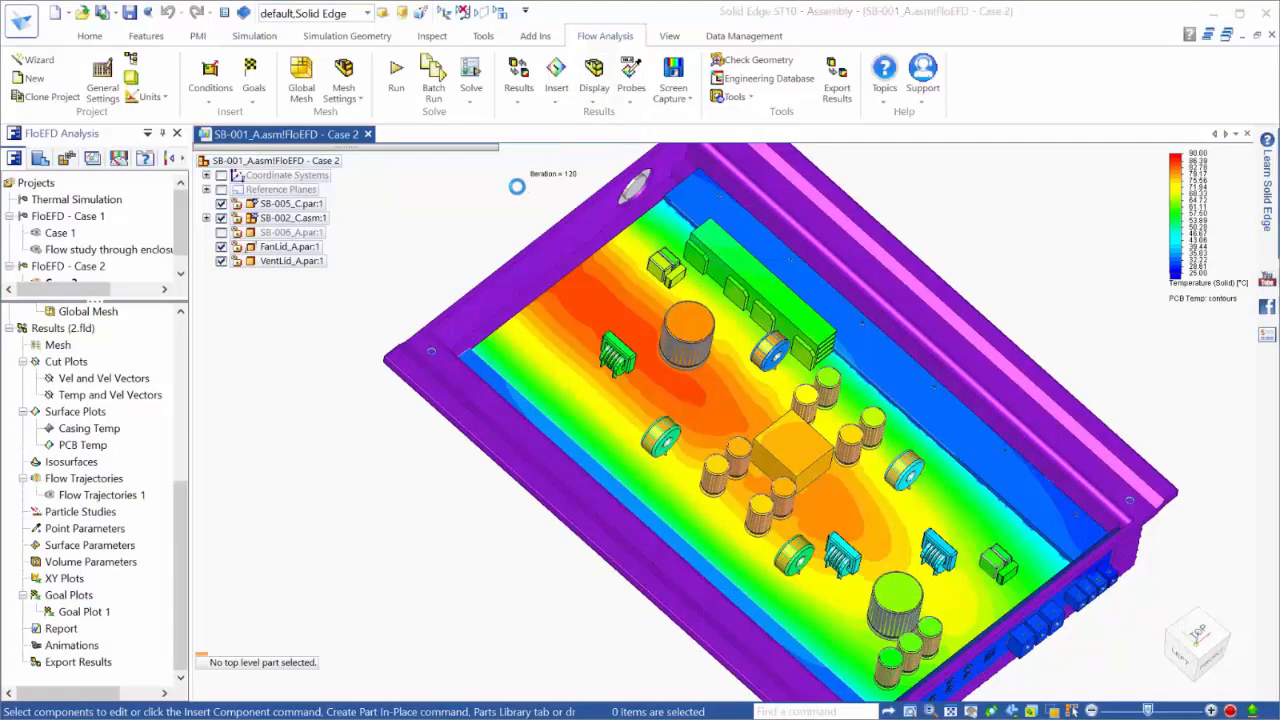
click(602, 299)
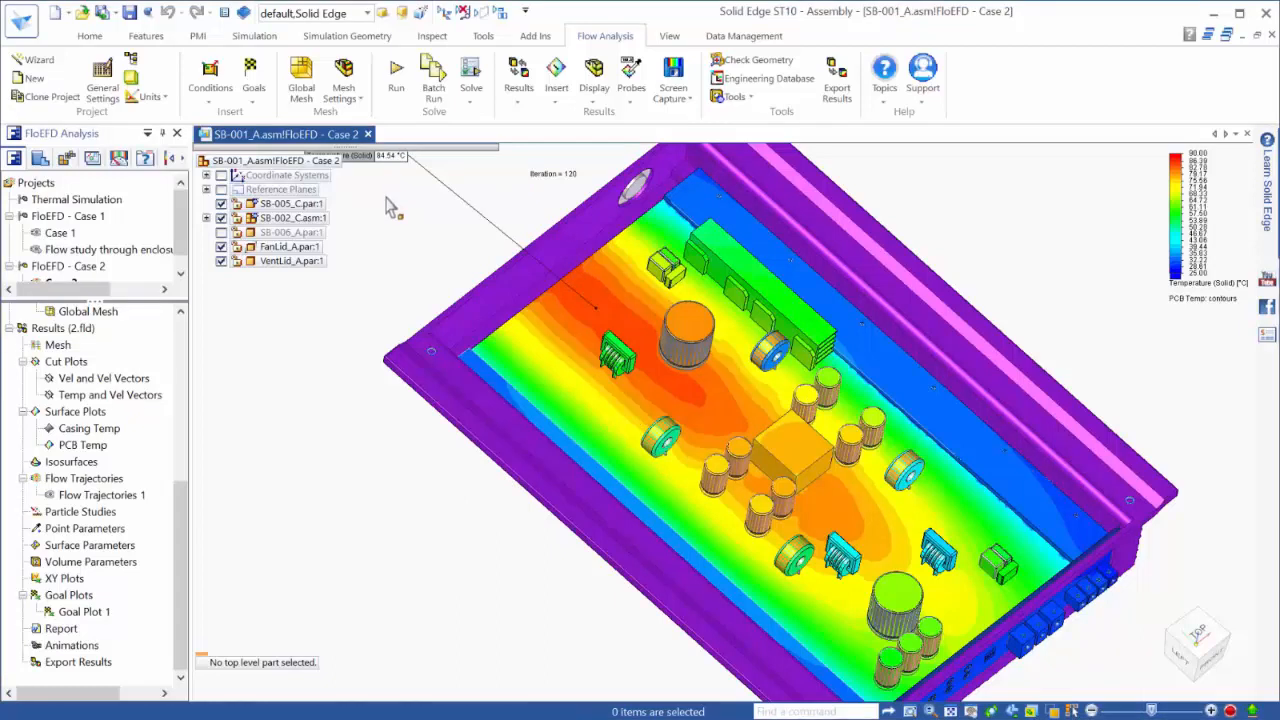
Step: Play the Flow Trajectories 1 animation for Case 2 over the PCB temperature plot and clear the selection
right_click(94, 500)
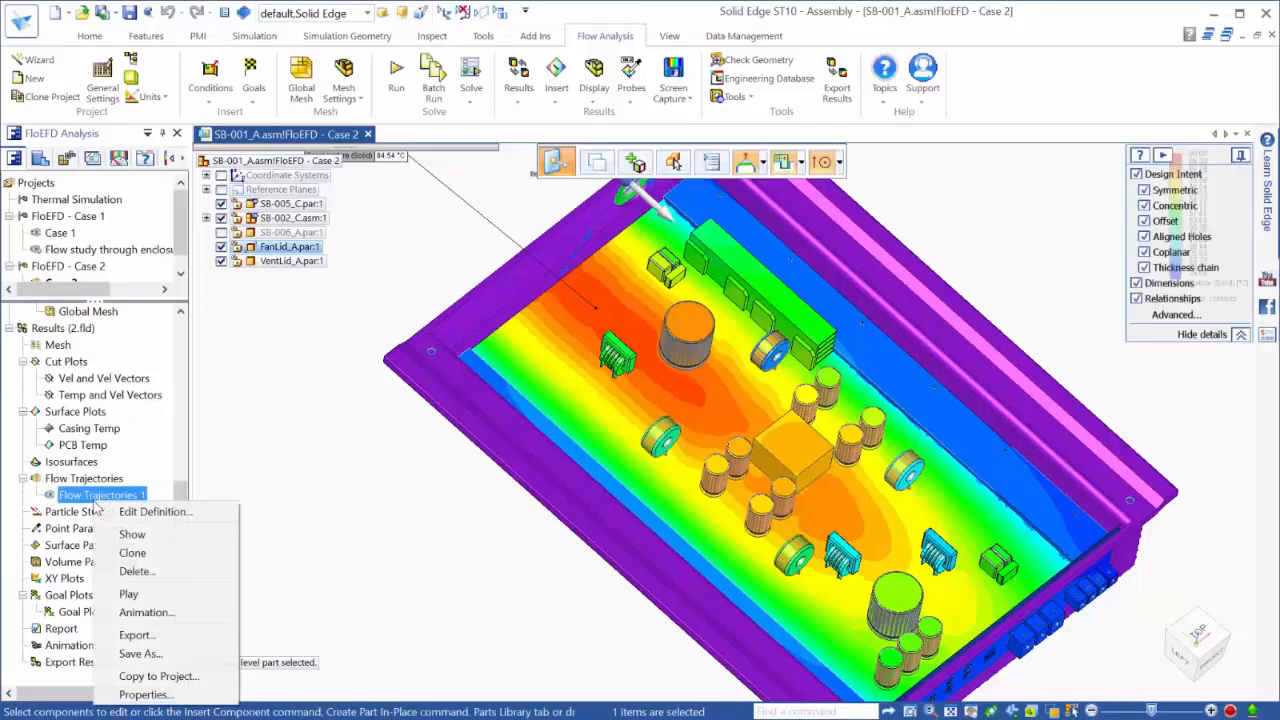
click(128, 594)
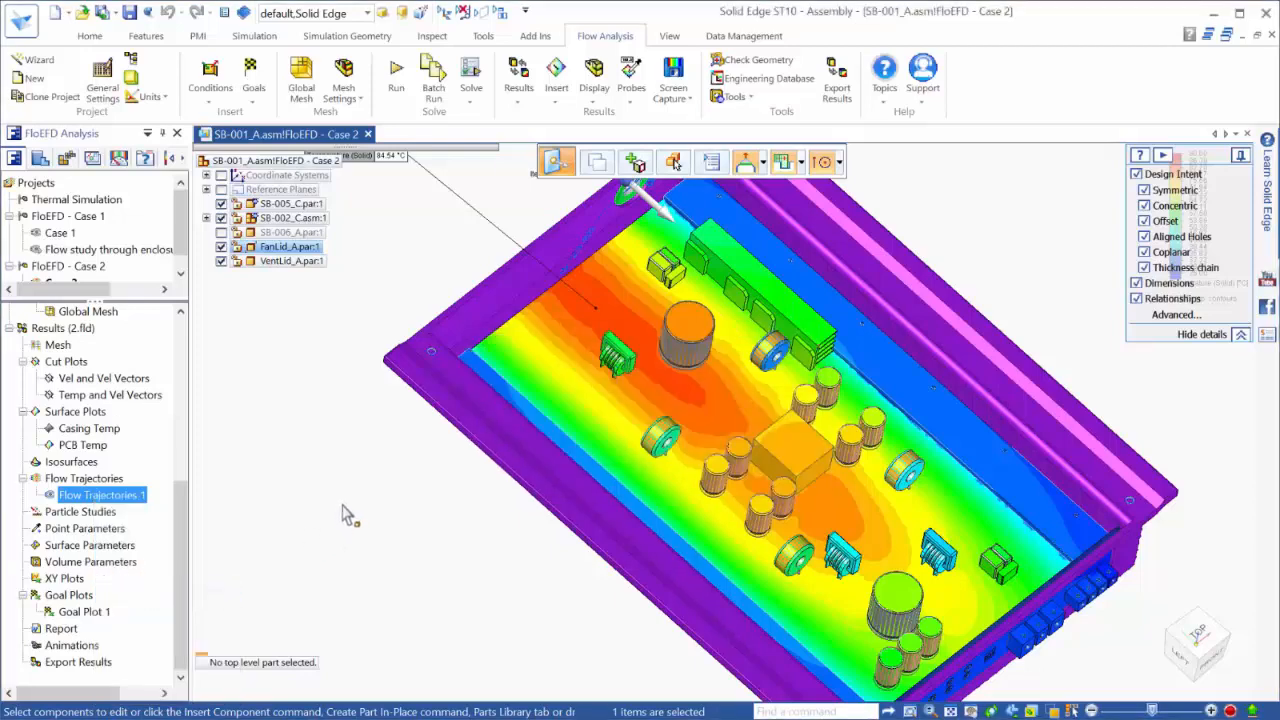
click(343, 514)
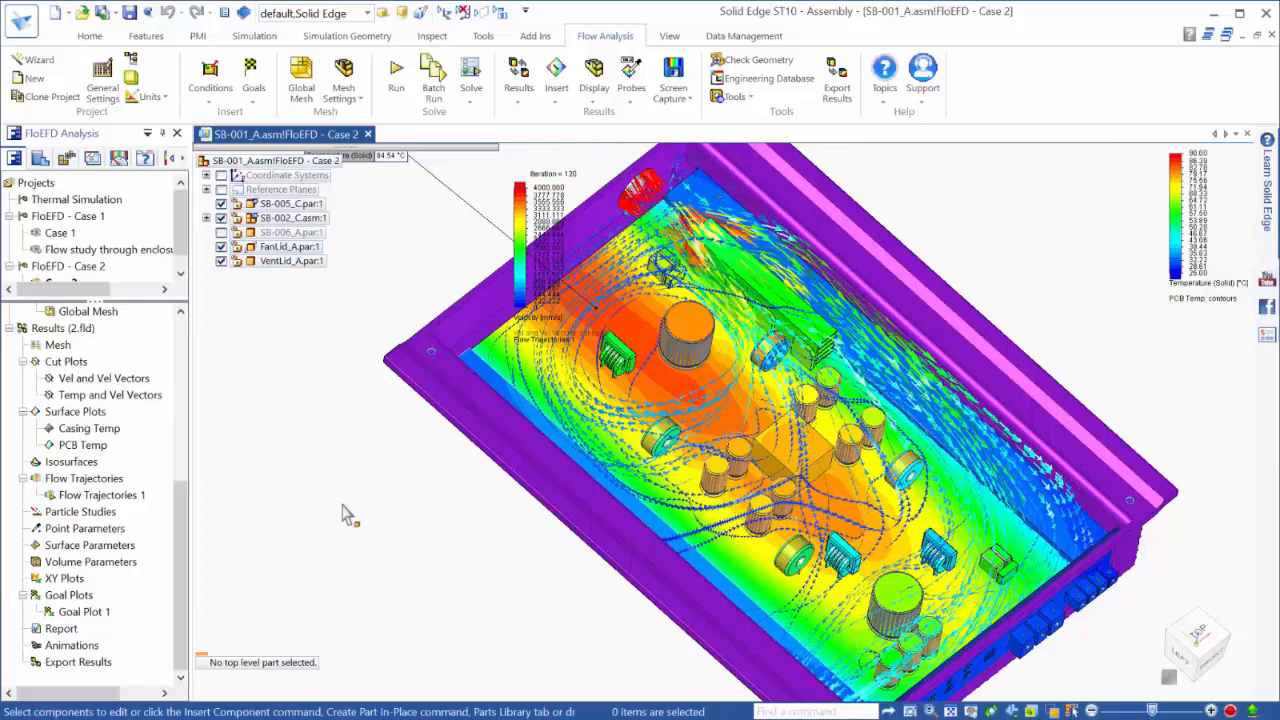
Step: Hide the PCB Temp surface plot of Case 2 so the animated trajectories stand alone over the components
click(88, 446)
right_click(93, 449)
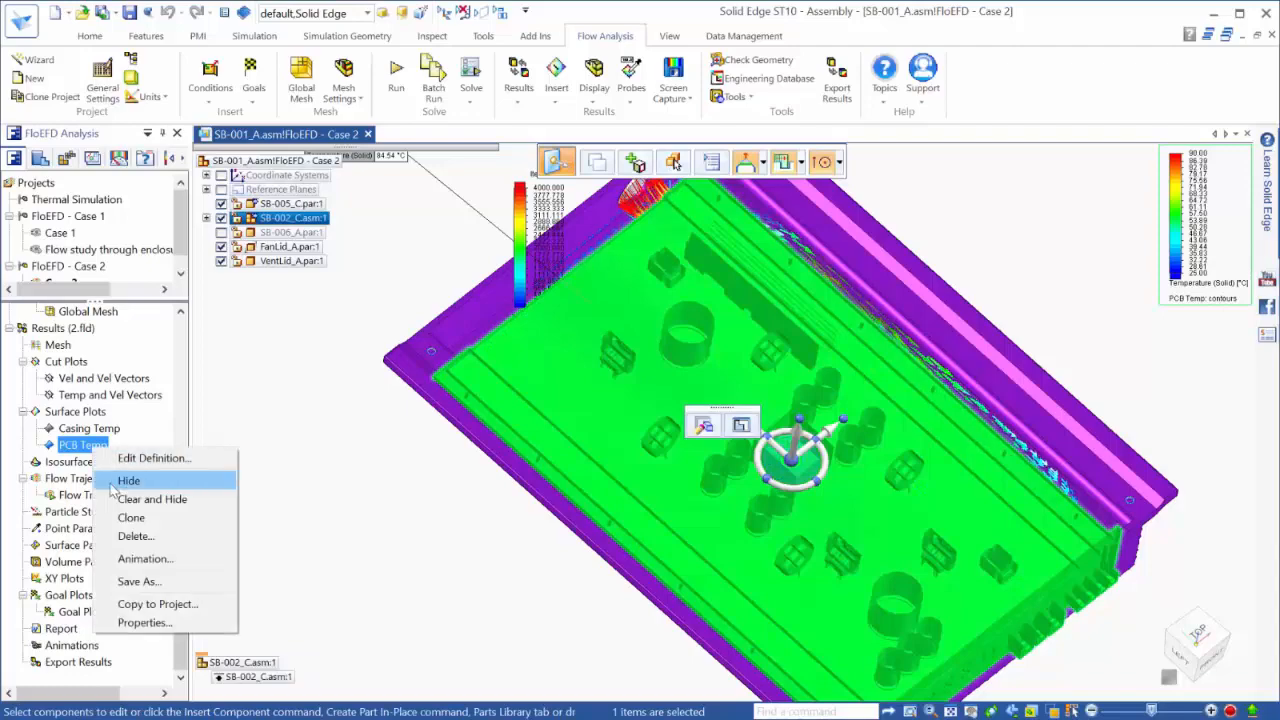
click(120, 482)
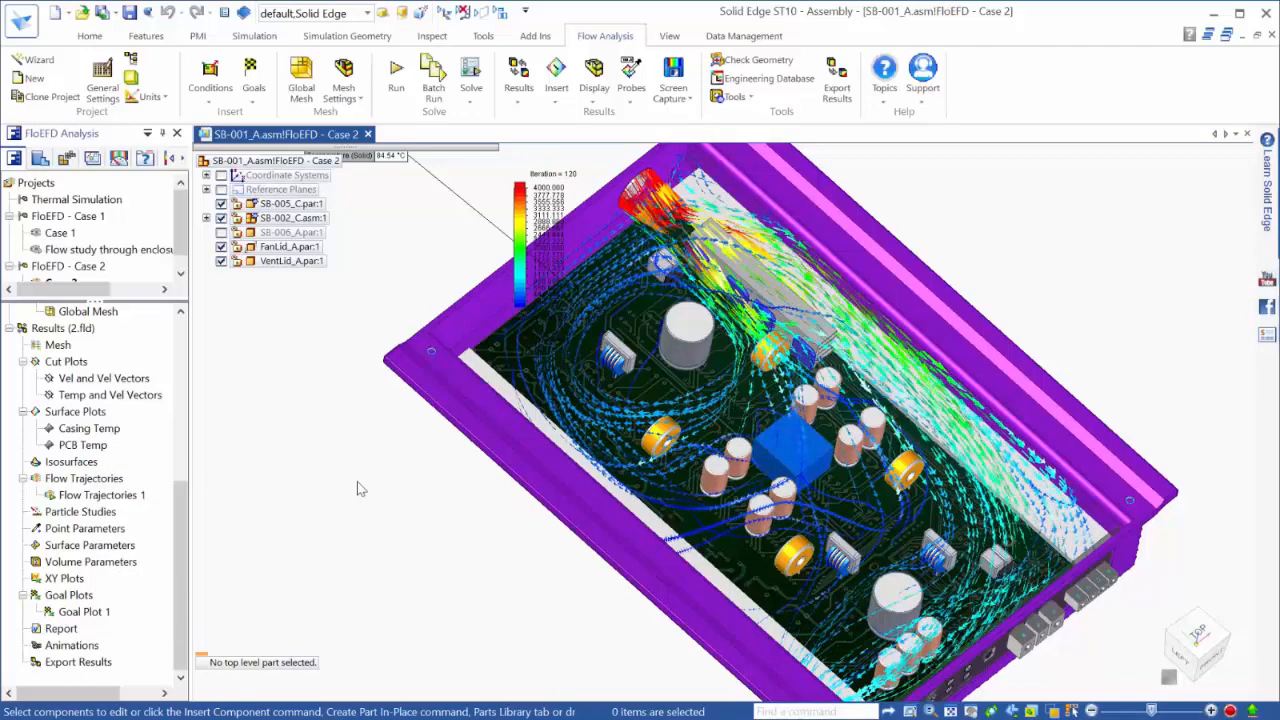
Step: Examine the airflow through the Case 2 enclosure and move the velocity legend clear of the model
middle_drag(1040, 530, 979, 480)
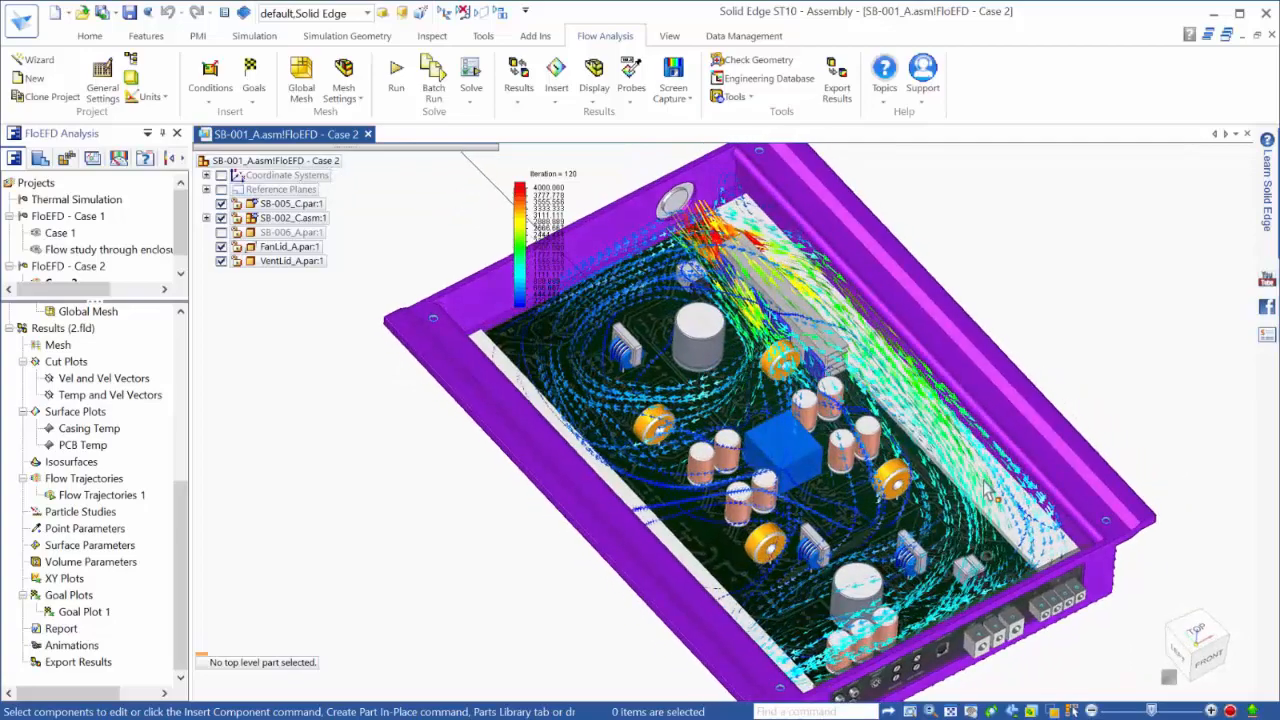
scroll(902, 450, up, 3)
scroll(871, 318, down, 2)
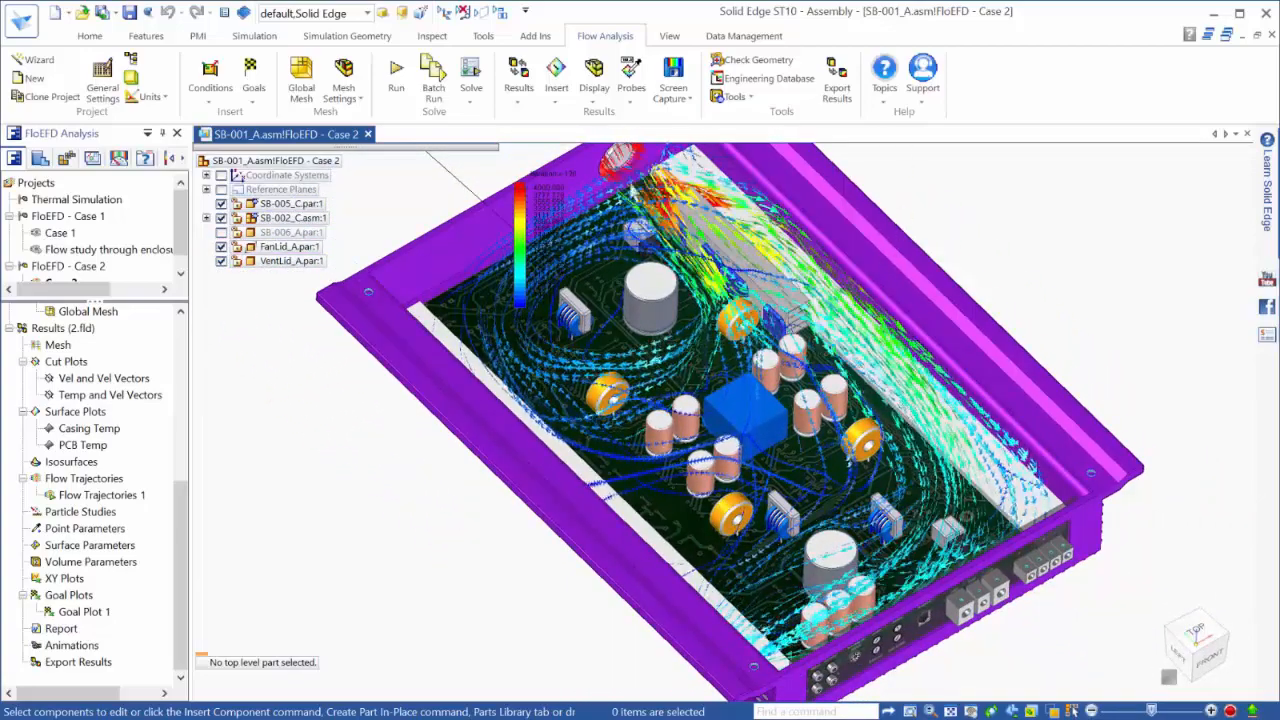
drag(541, 225, 1183, 193)
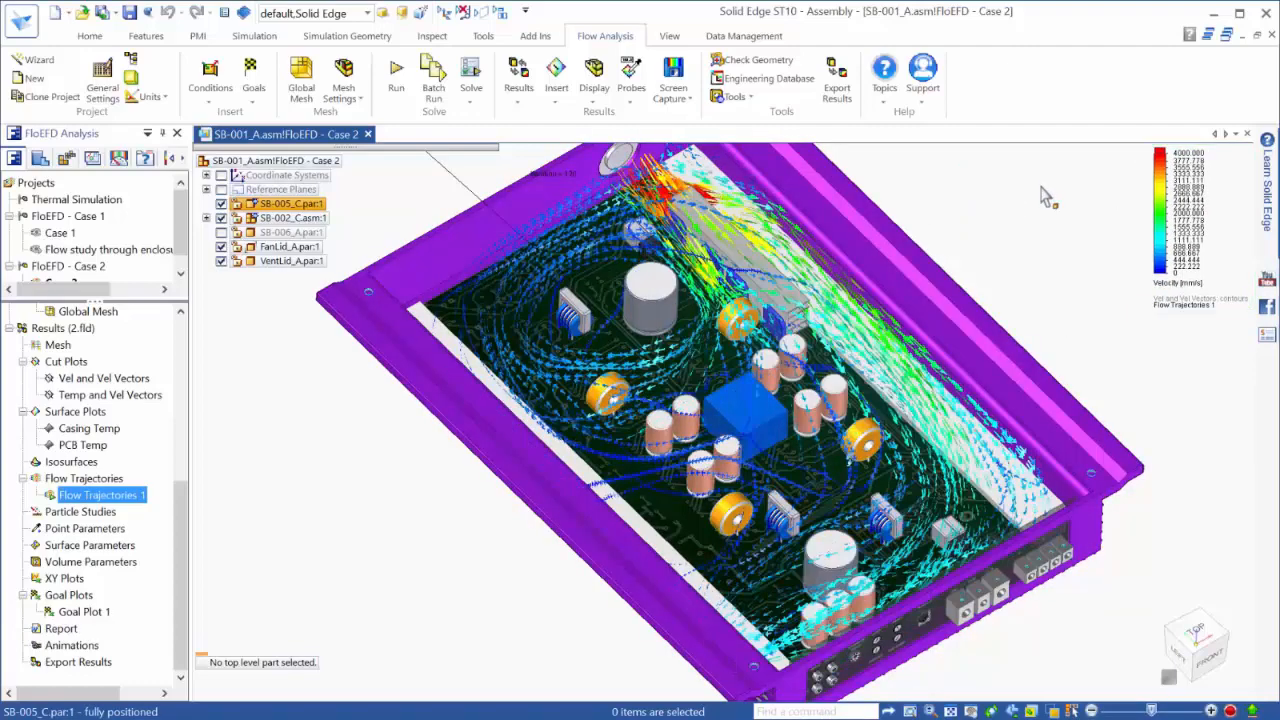
click(1042, 188)
Step: Set up a results comparison of Case 1 and Case 2 covering PCB Temp and Goal Plot 1
click(521, 95)
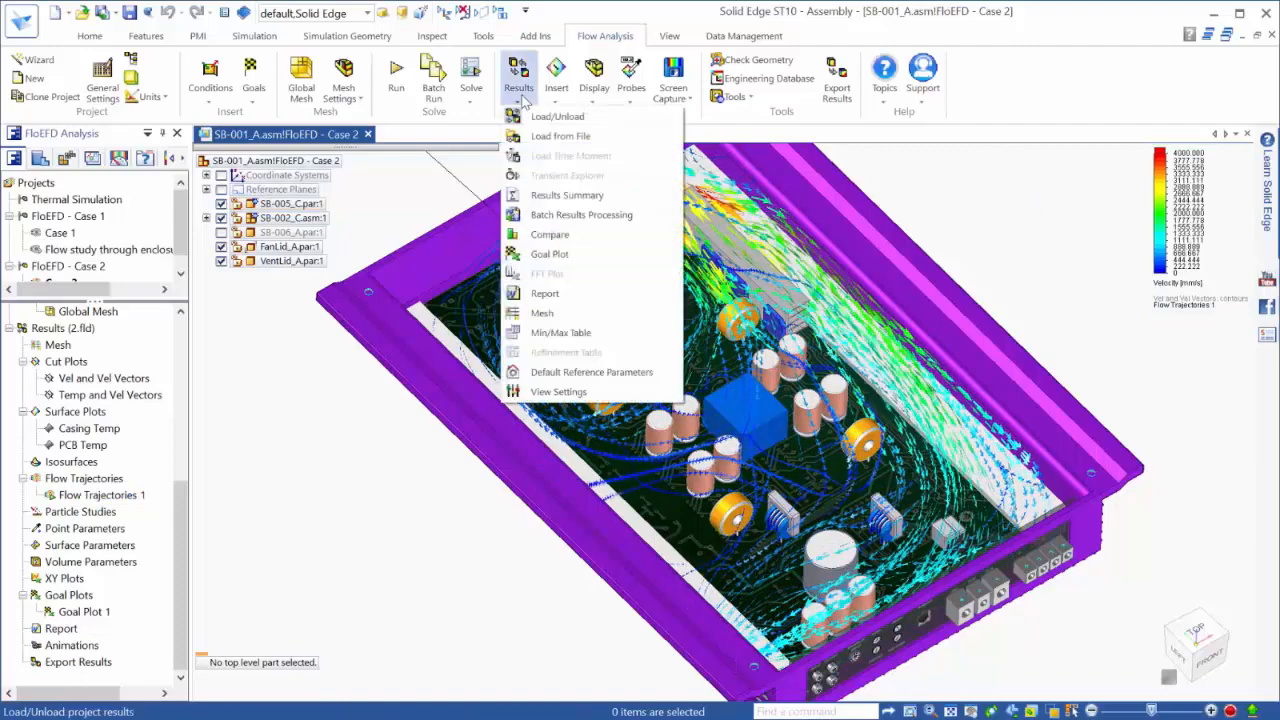
click(551, 250)
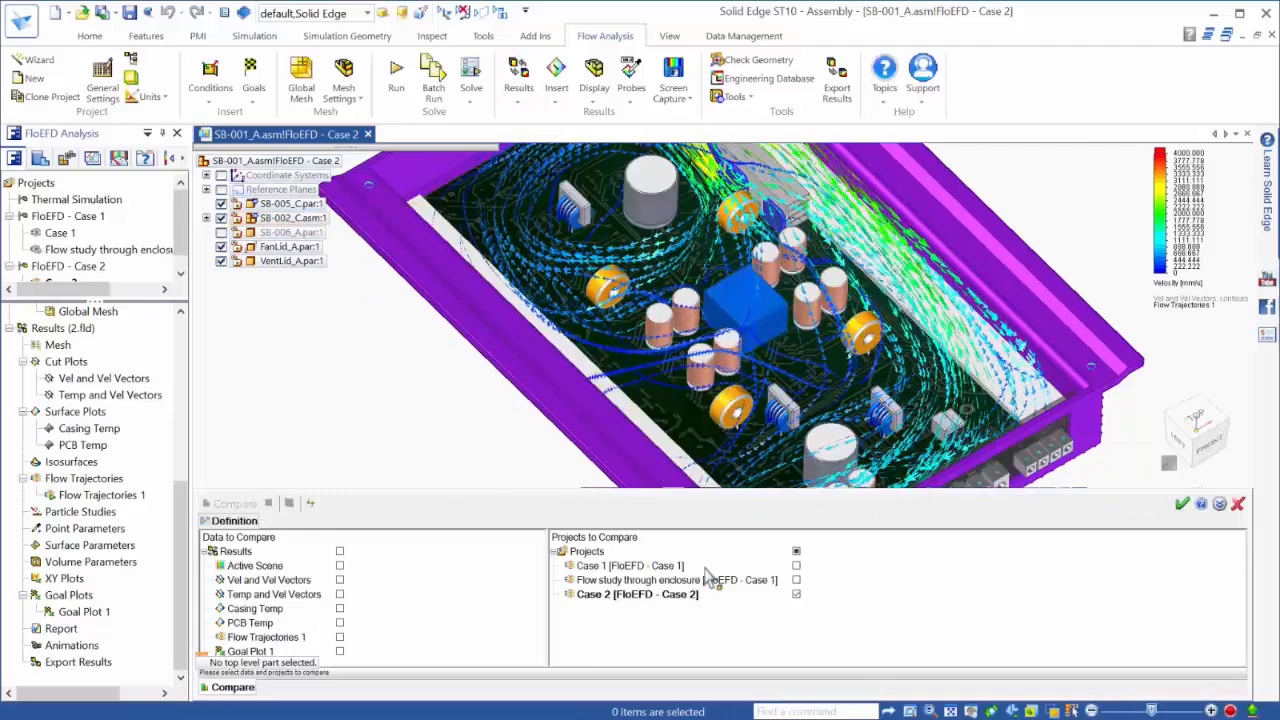
click(796, 566)
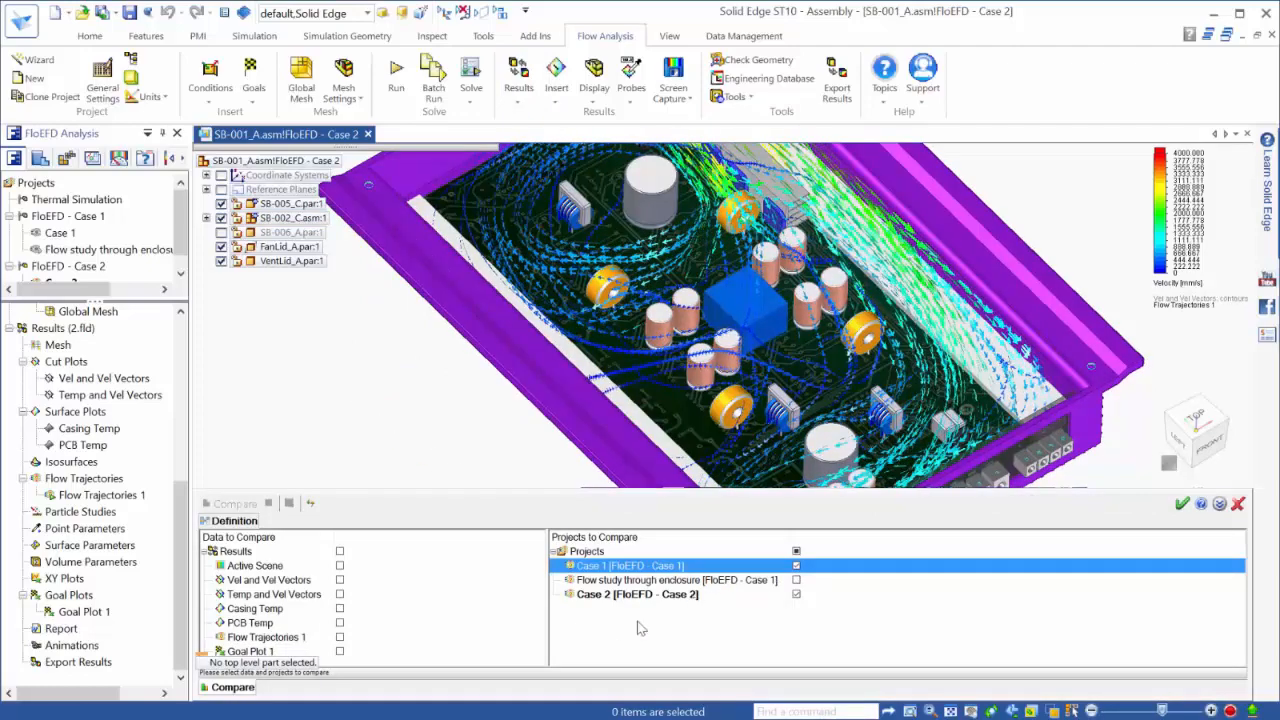
click(340, 623)
click(340, 651)
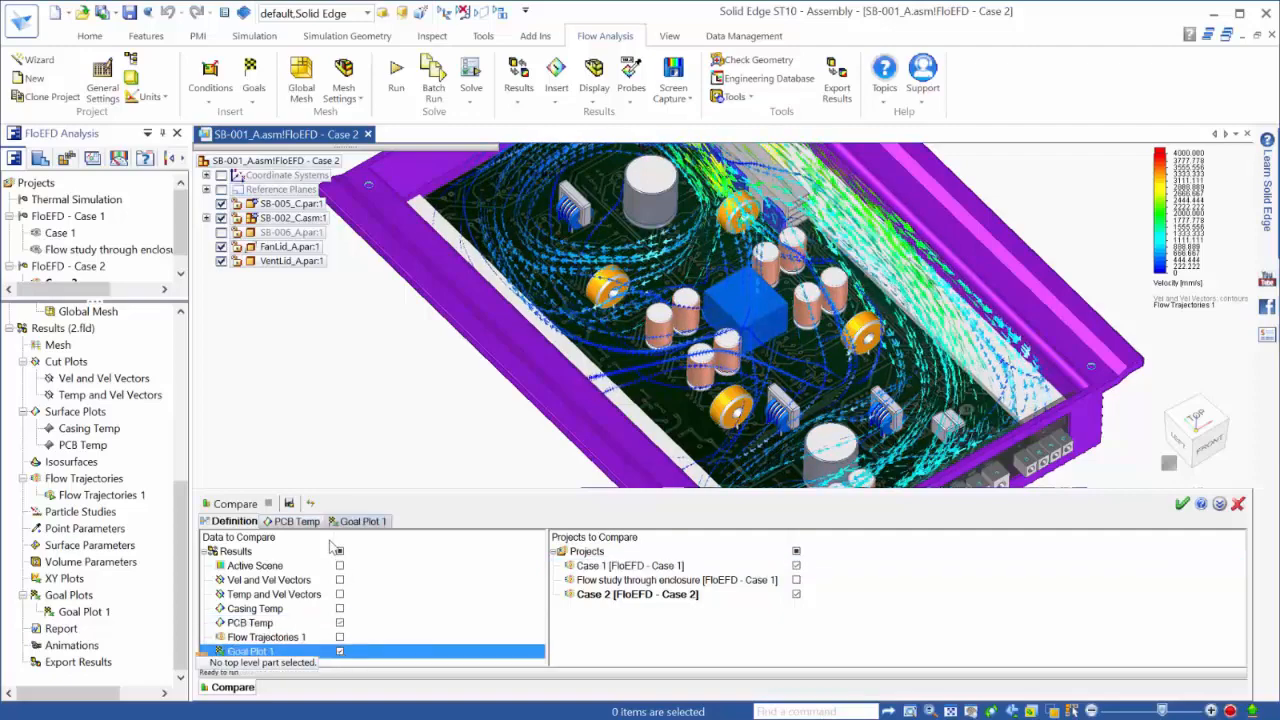
Step: Display the PCB Temp comparison images, enlarge the comparison area and examine Case 2 beside Case 1
click(303, 526)
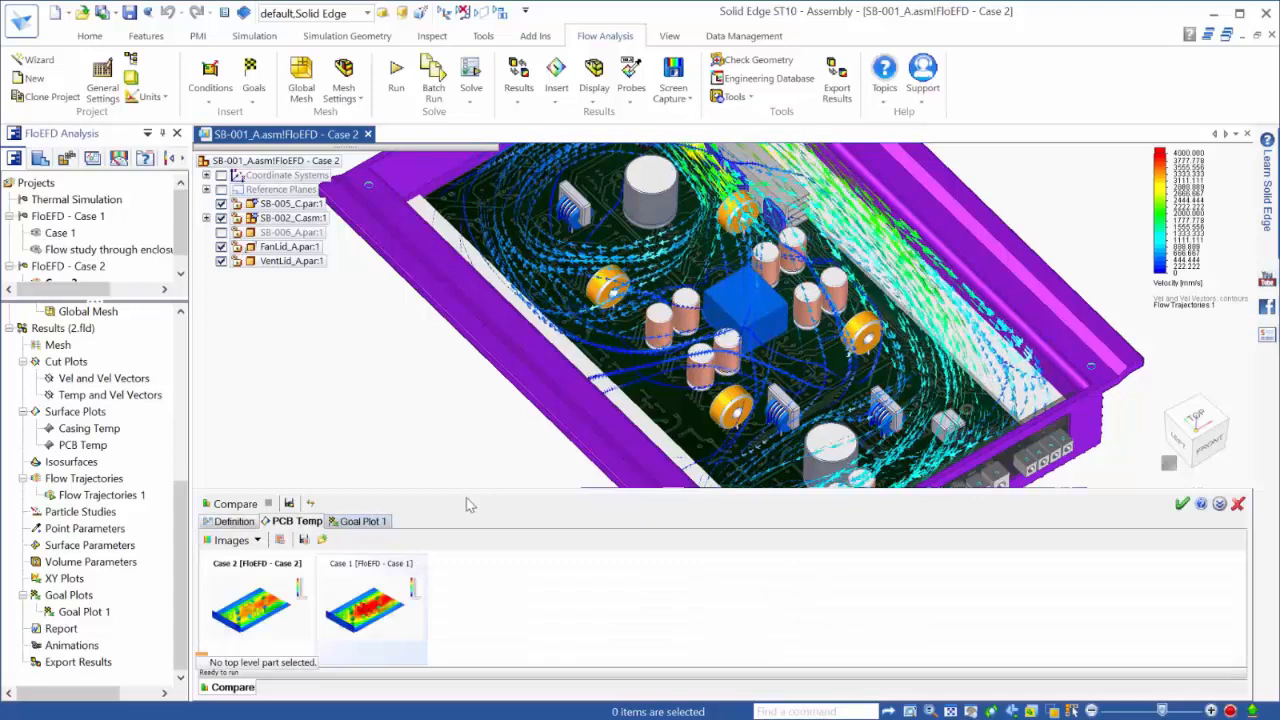
drag(470, 492, 475, 293)
click(410, 530)
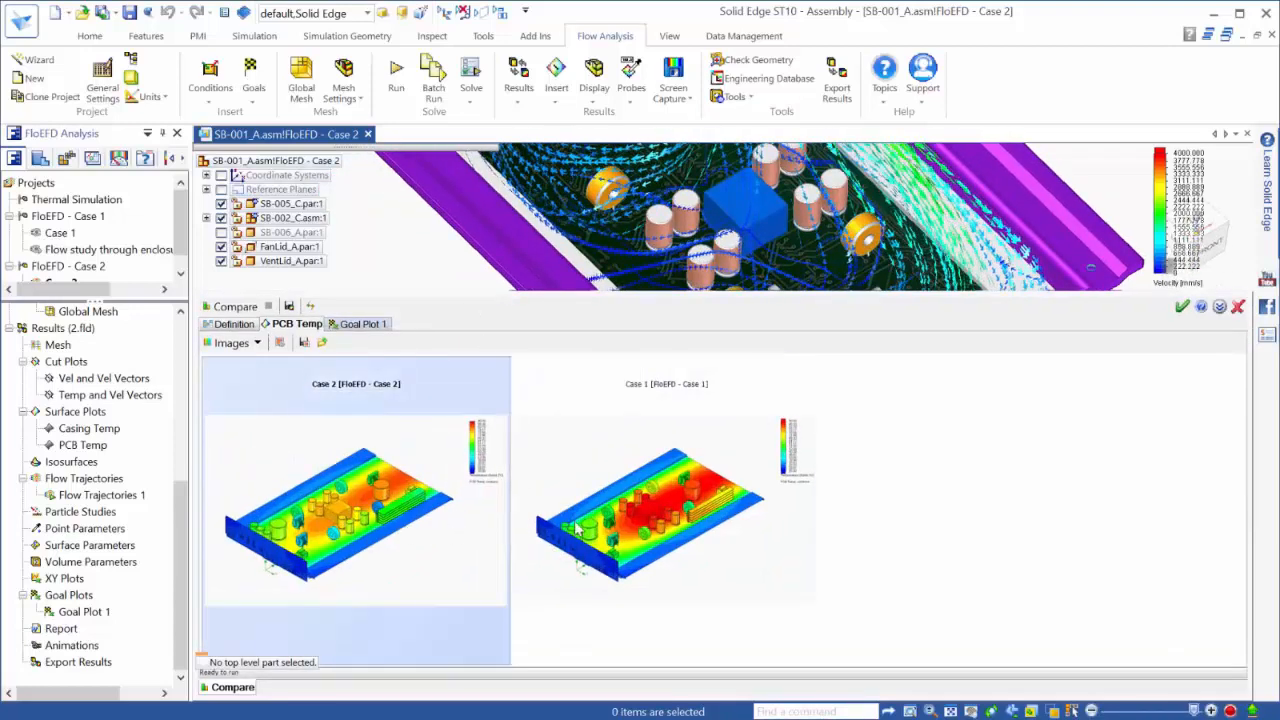
Step: Review the Goal Plot 1 values of Case 1 and Case 2 and return to the PCB Temp comparison
click(577, 528)
click(356, 324)
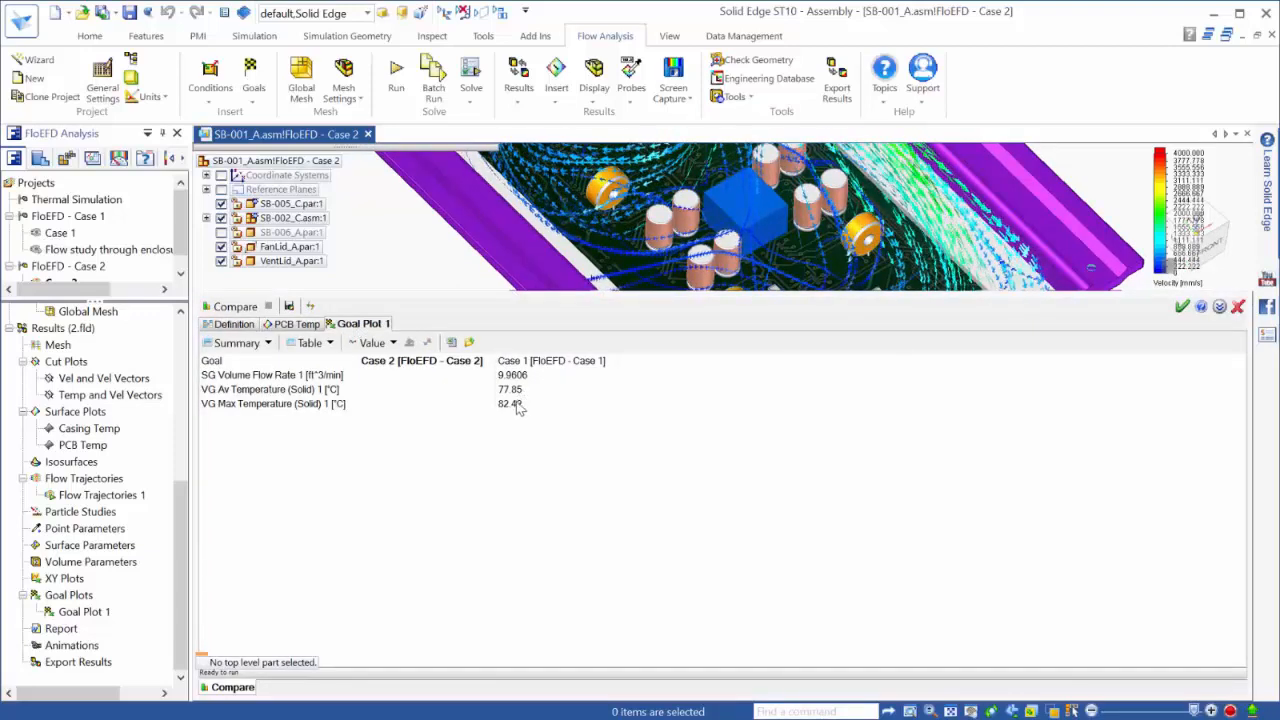
click(300, 325)
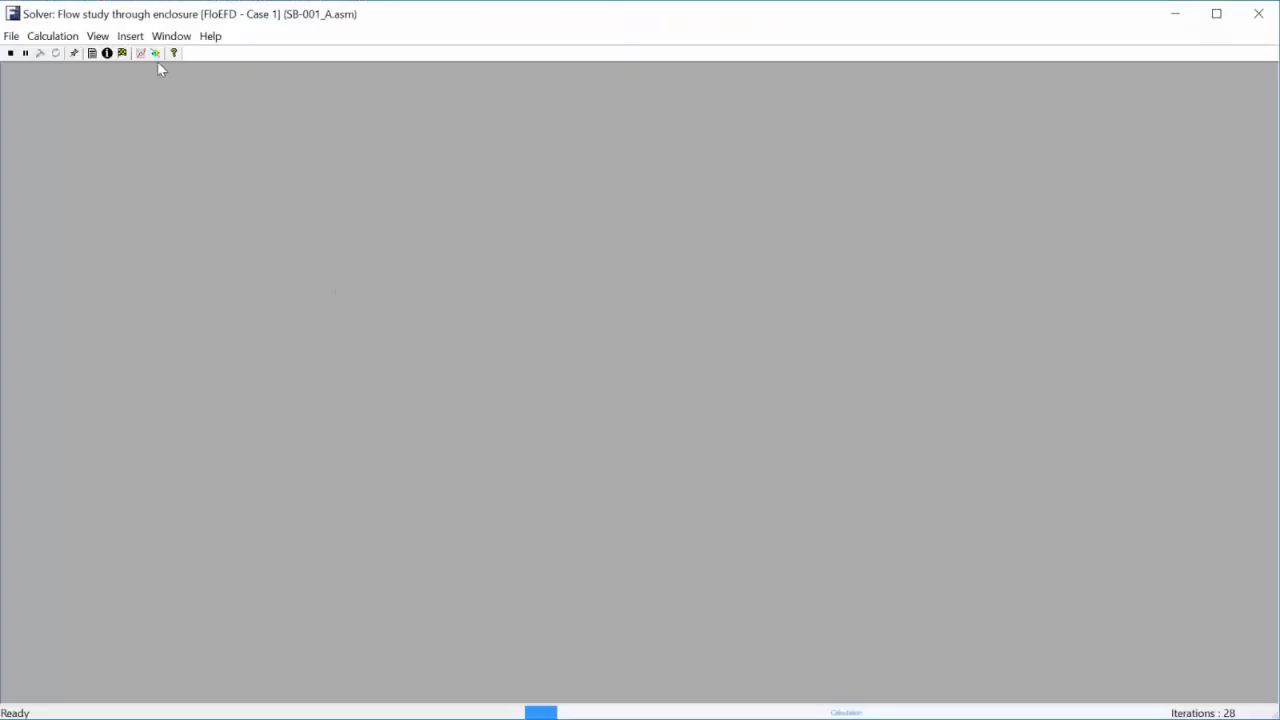
Step: In the solver window, add a goal plot of VG Av Temperature (Solid) 1 and VG Max Temperature (Solid) 1 and move it lower
click(141, 52)
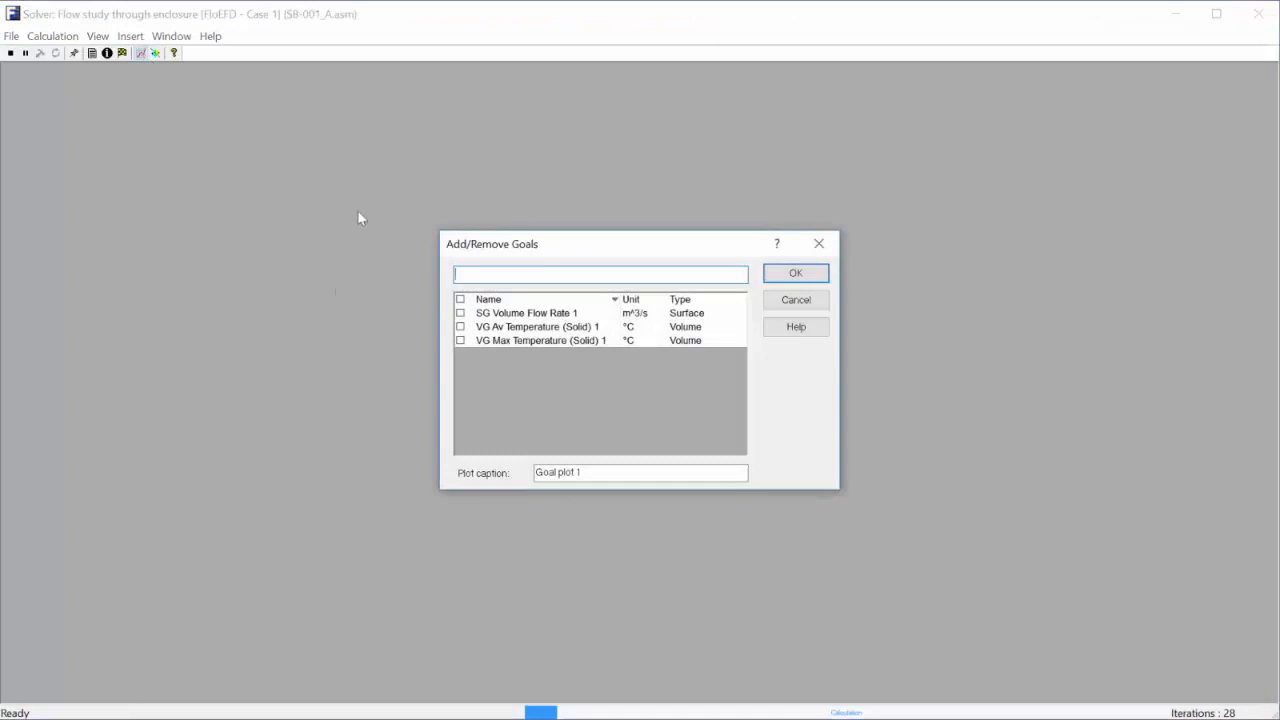
click(460, 326)
click(460, 340)
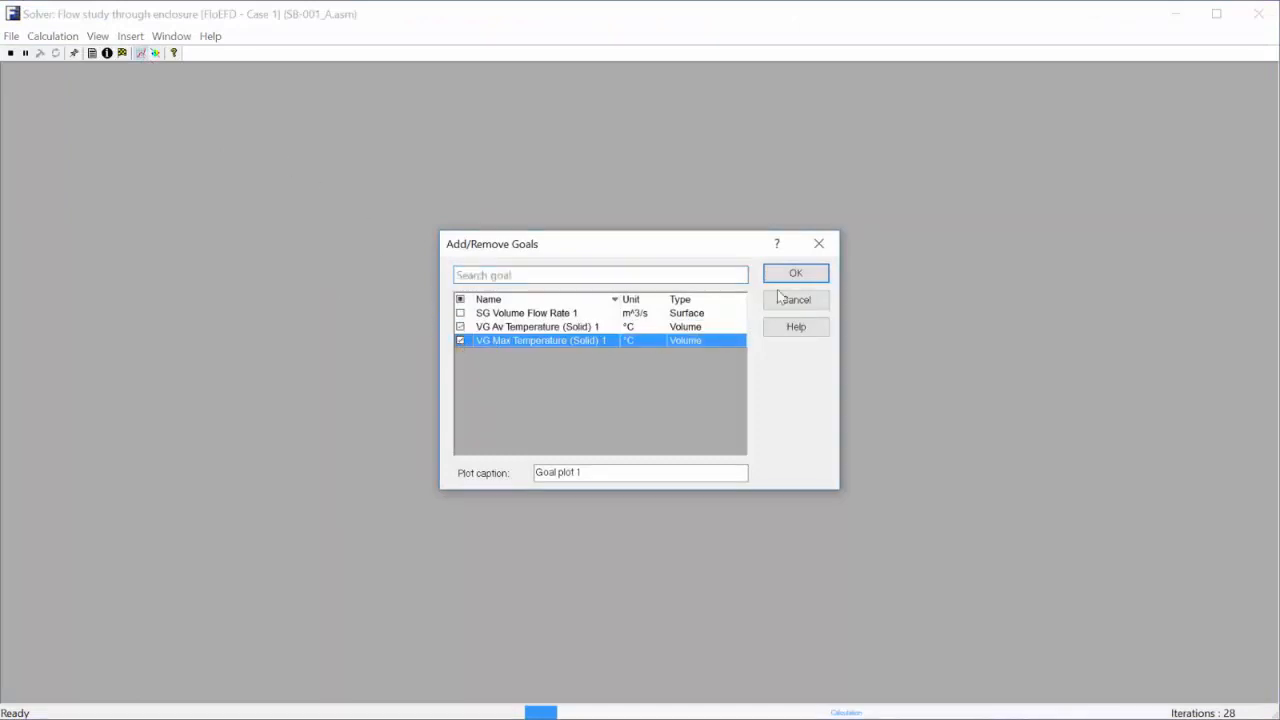
click(795, 273)
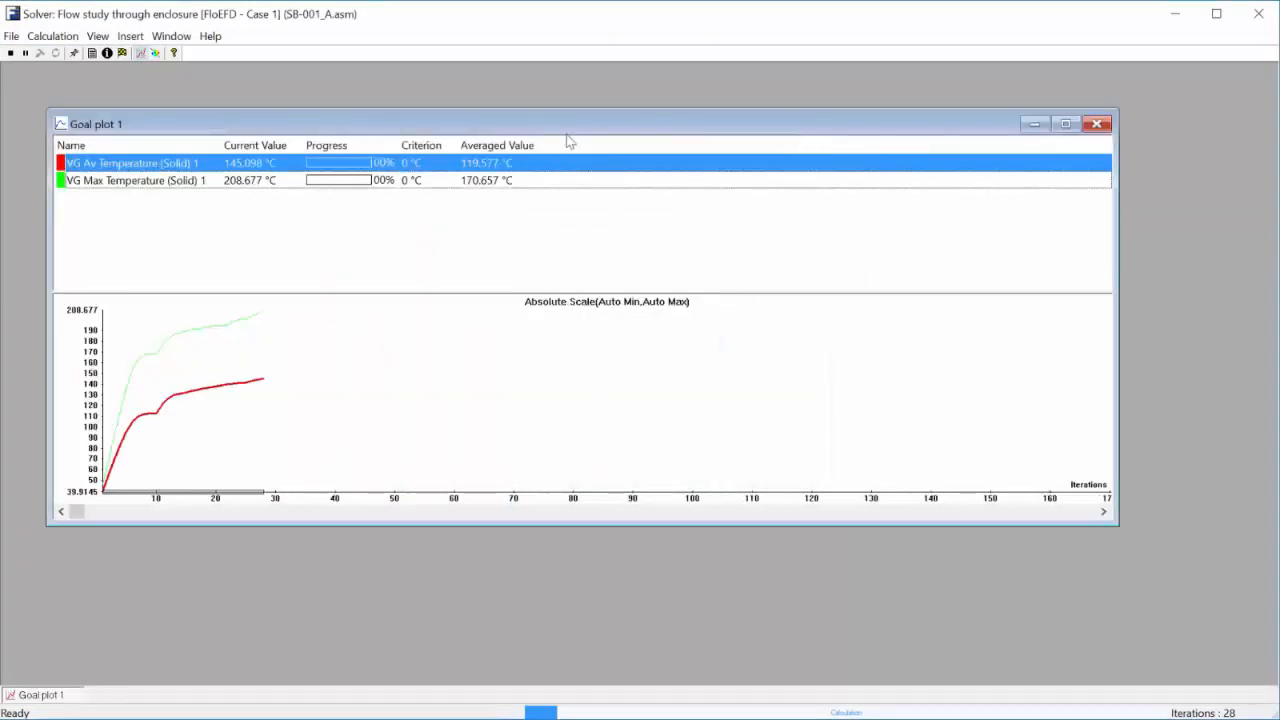
drag(566, 132, 531, 287)
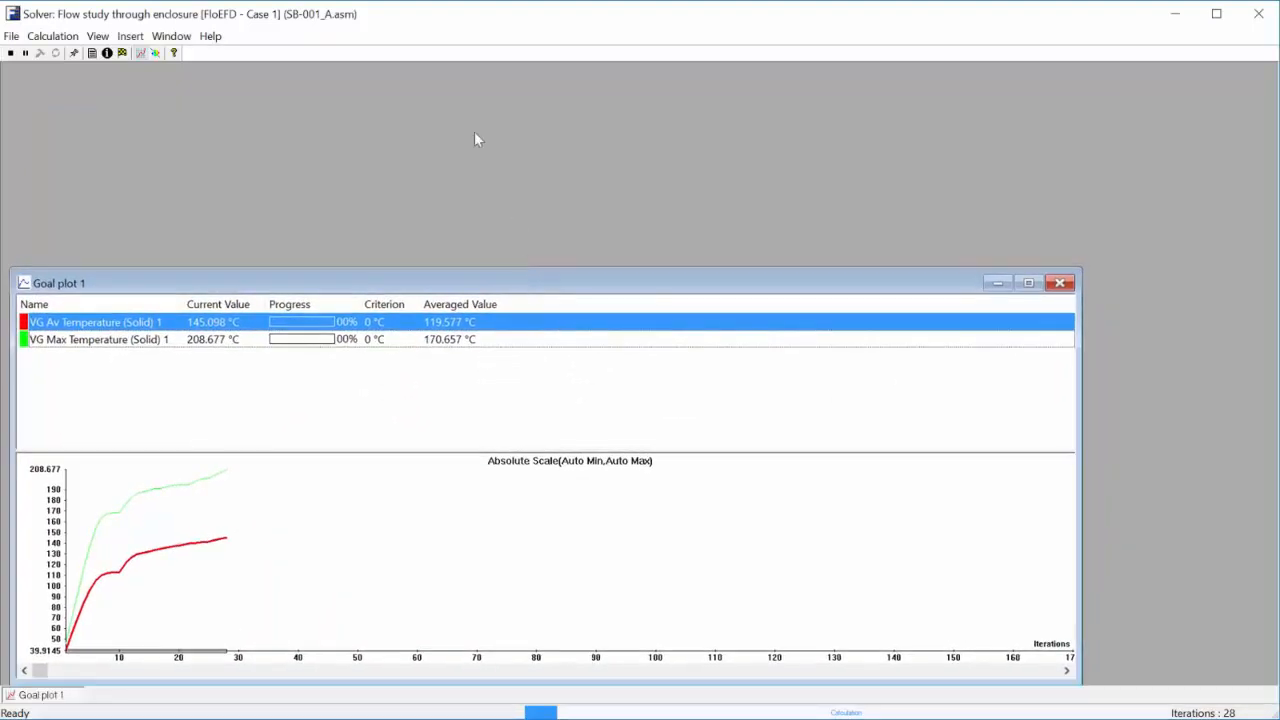
Step: Add a Velocity contour preview on the Top (XY) plane with a plane offset of 45 and enlarge its window
click(156, 53)
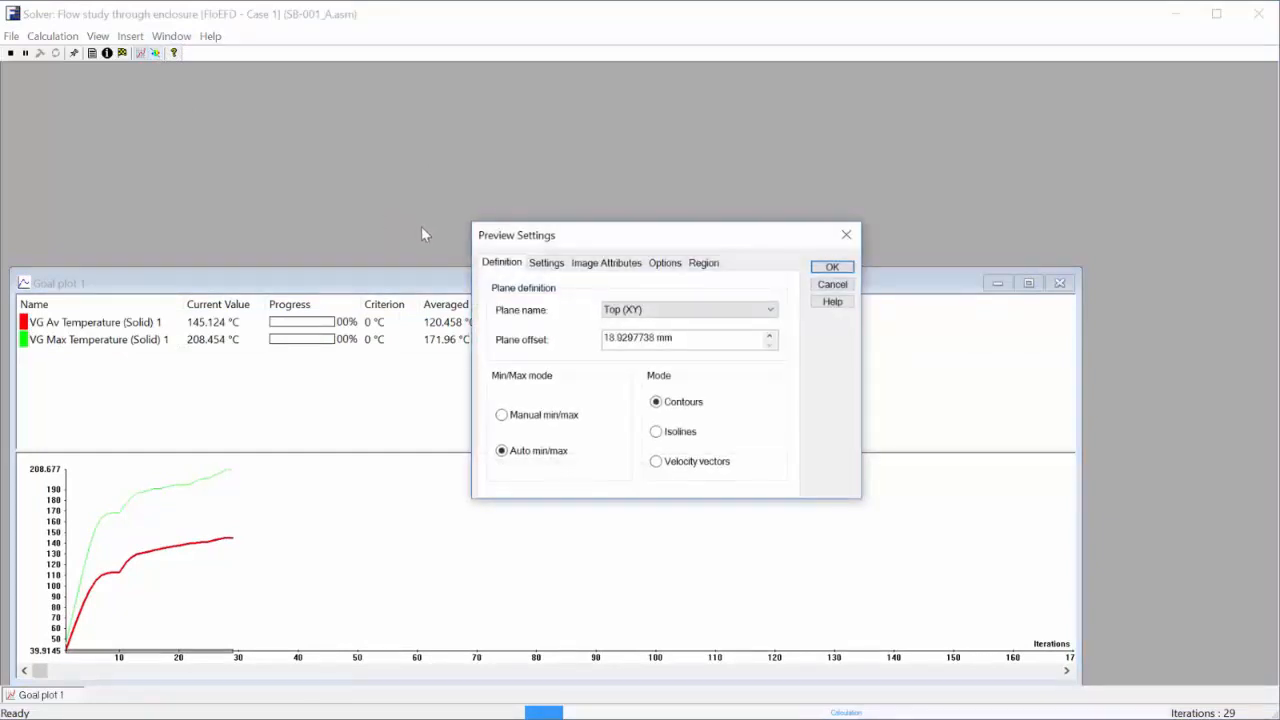
double_click(654, 340)
text(45)
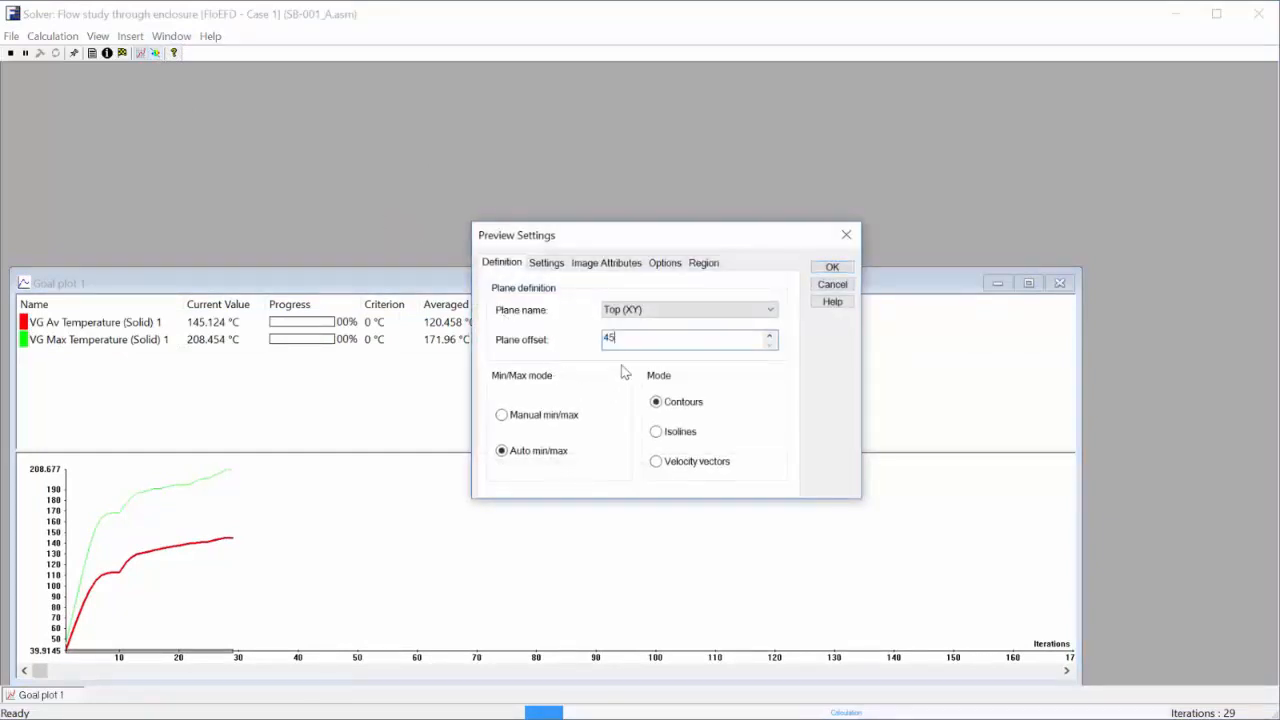
click(546, 263)
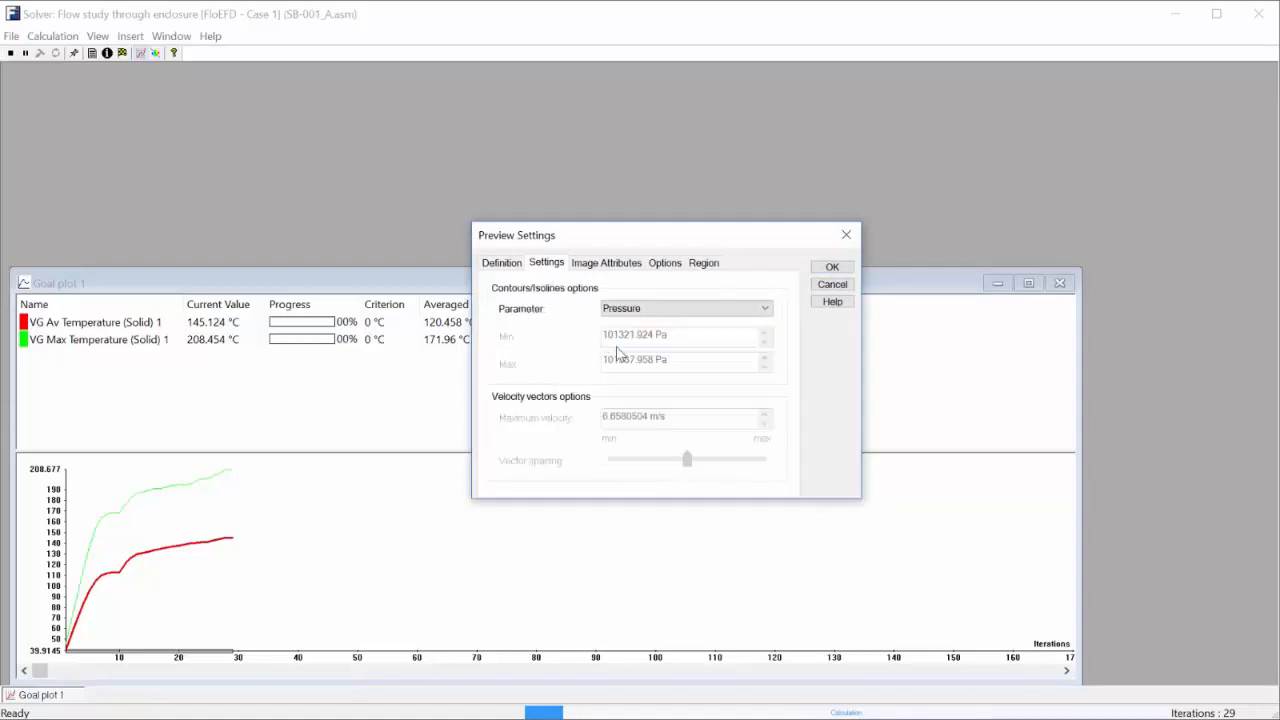
click(632, 310)
click(640, 372)
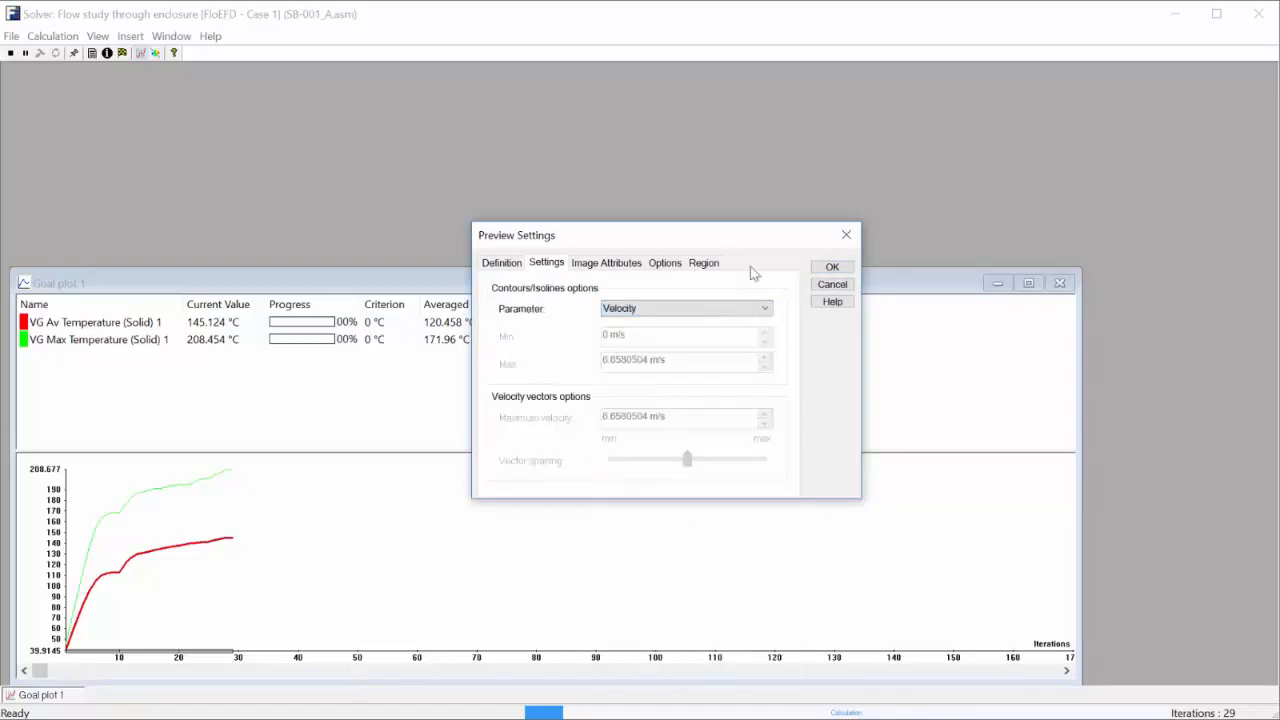
click(831, 267)
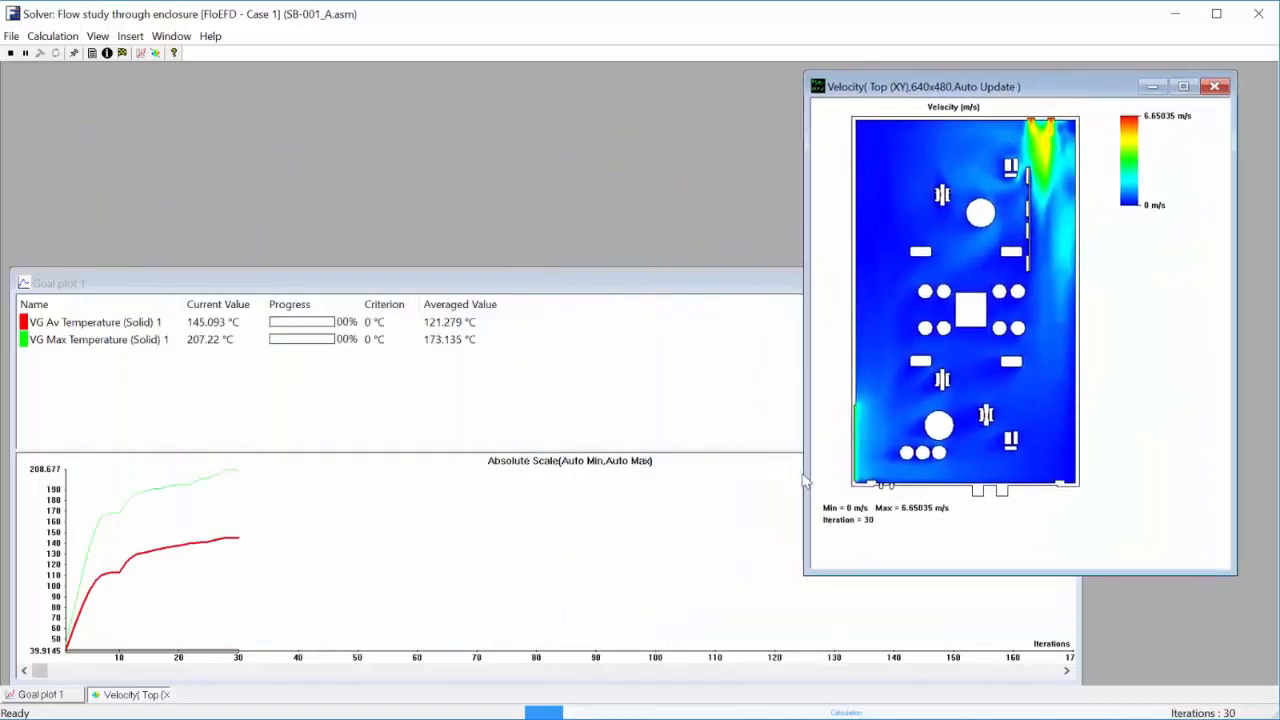
drag(805, 576, 733, 609)
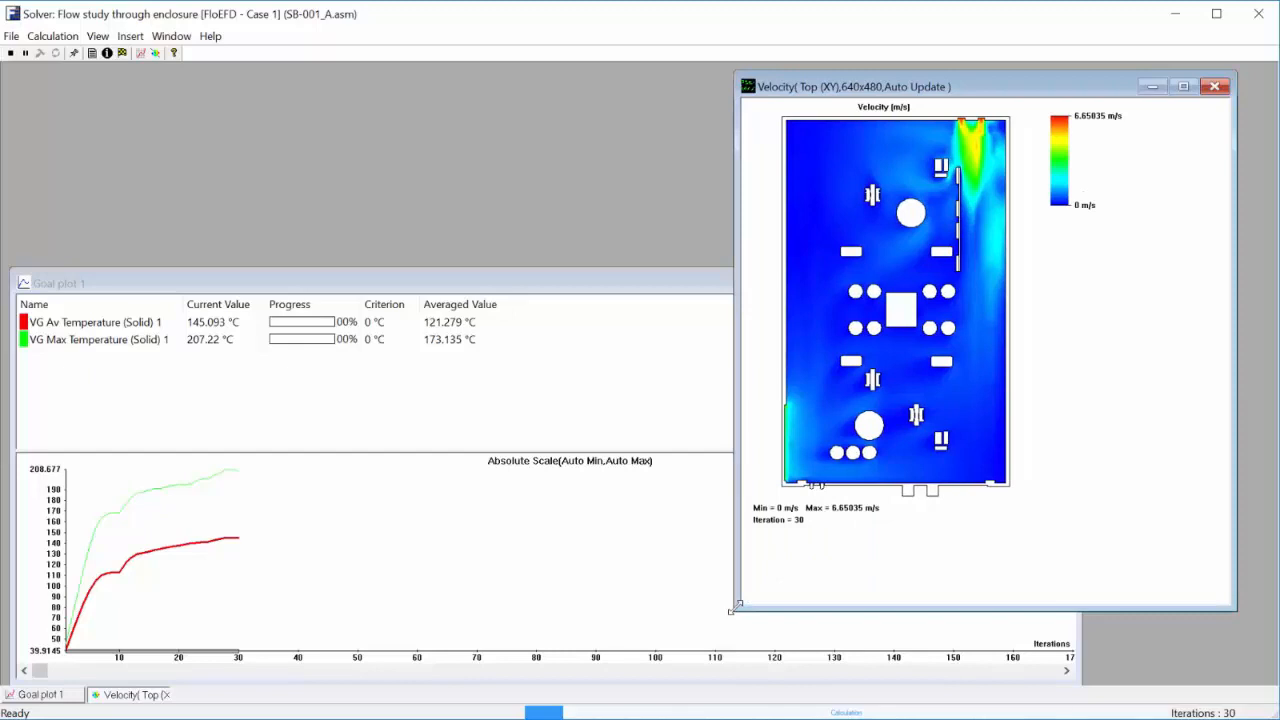
Step: Display the solver's event log and calculation info table, and move the info table away from the log
click(92, 53)
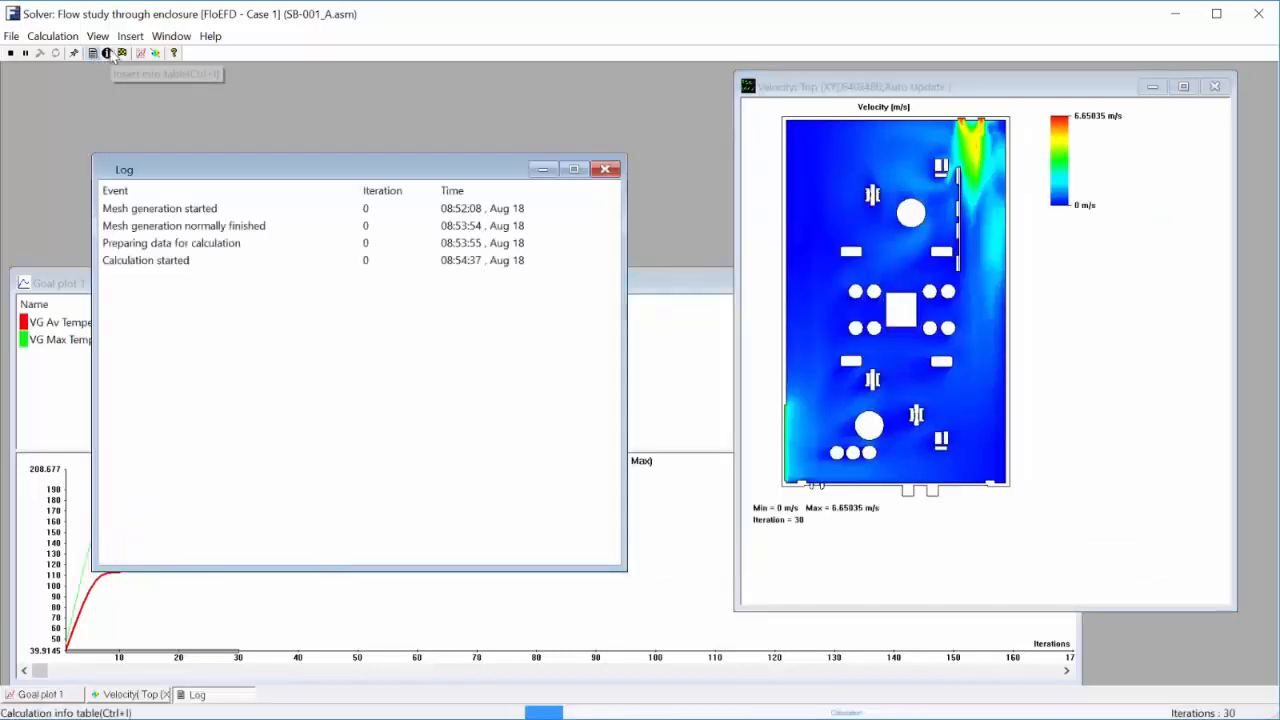
click(108, 53)
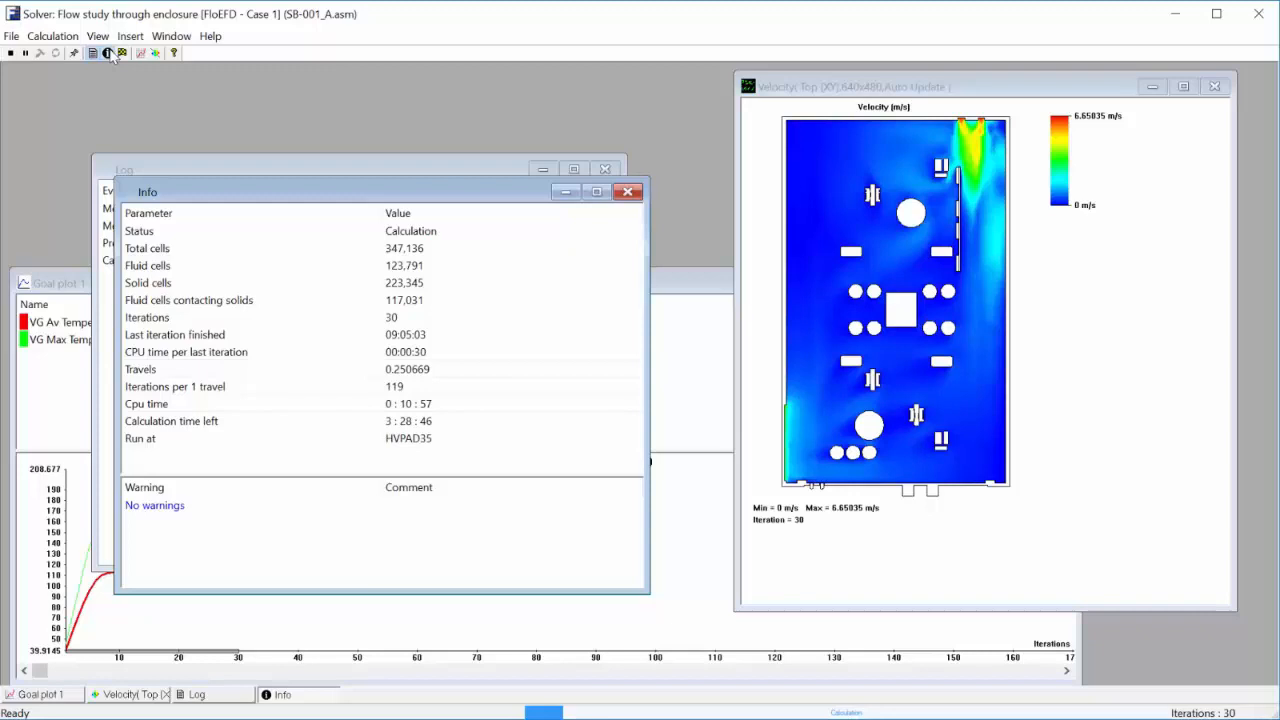
drag(350, 199, 260, 88)
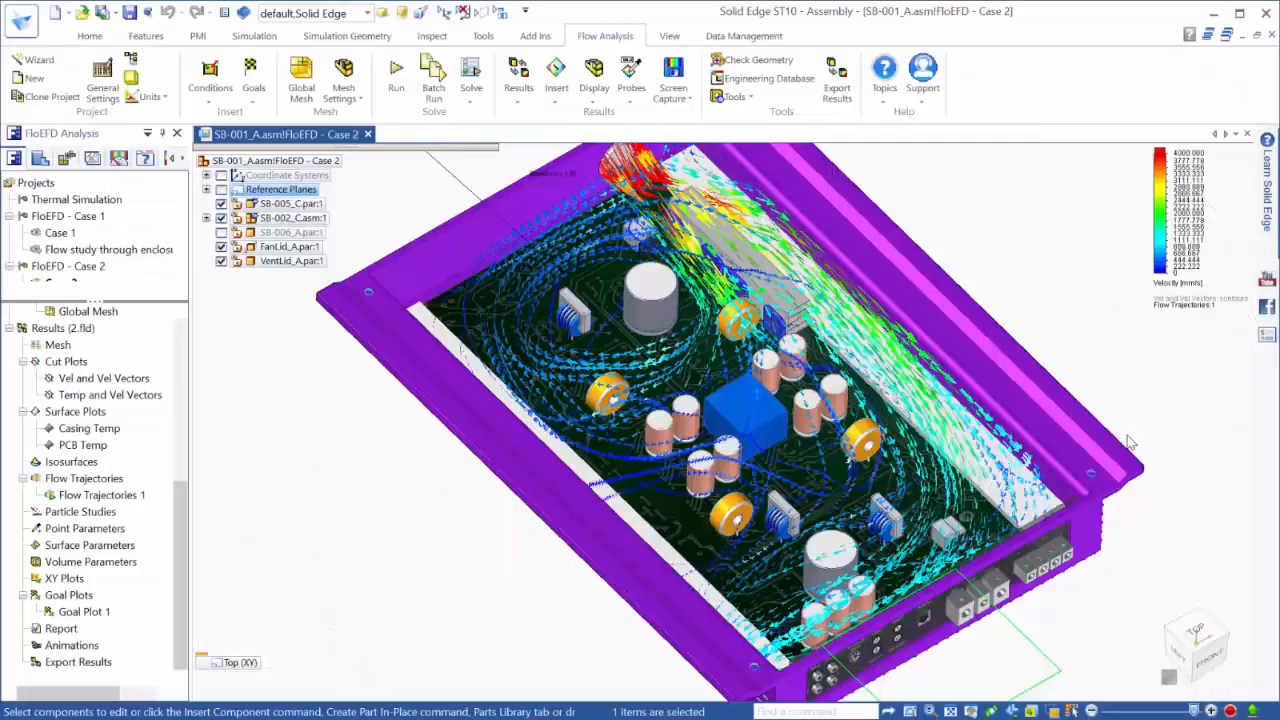
Step: Return to the Case 2 assembly in Solid Edge and clear the current selection
click(1192, 398)
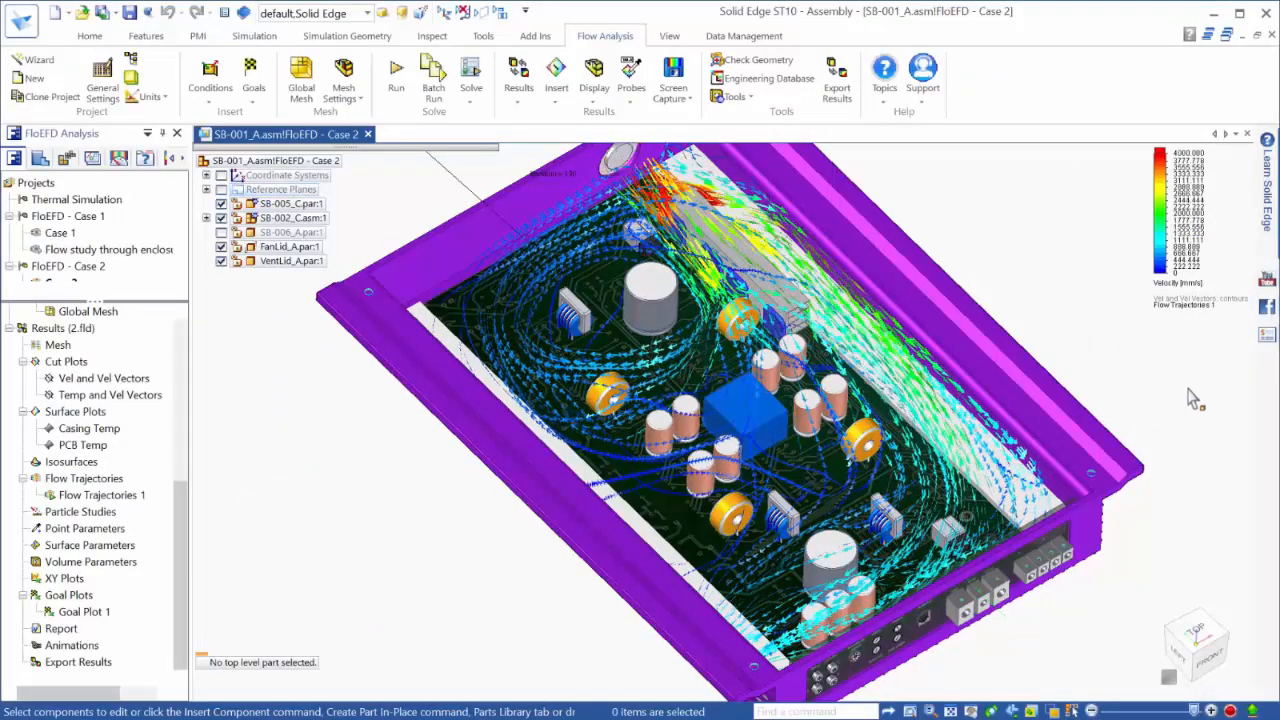